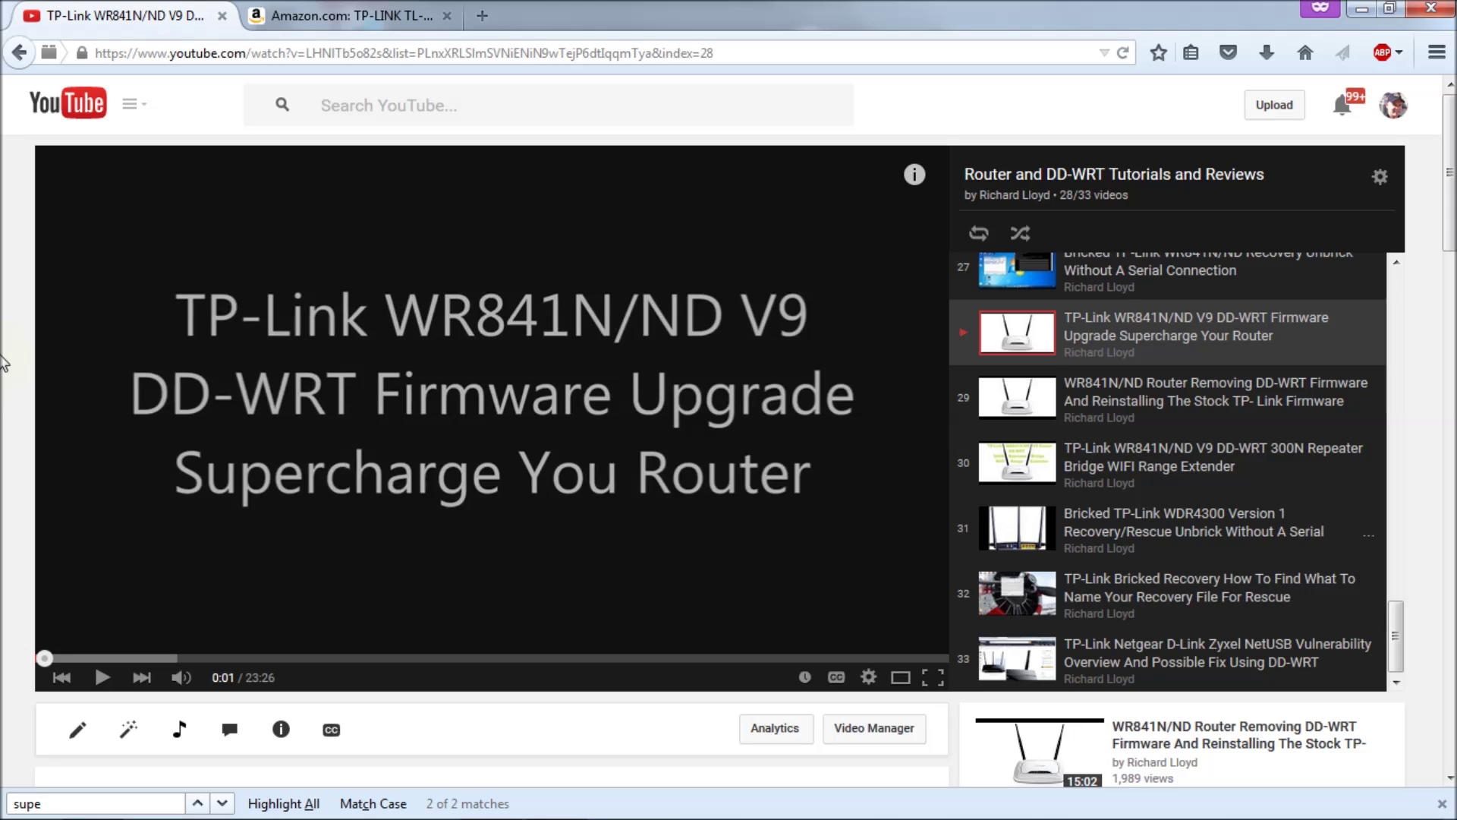
# Step: Switch to the Amazon tab with the TP-LINK TL-WR841N N300 router listing
pyautogui.click(334, 17)
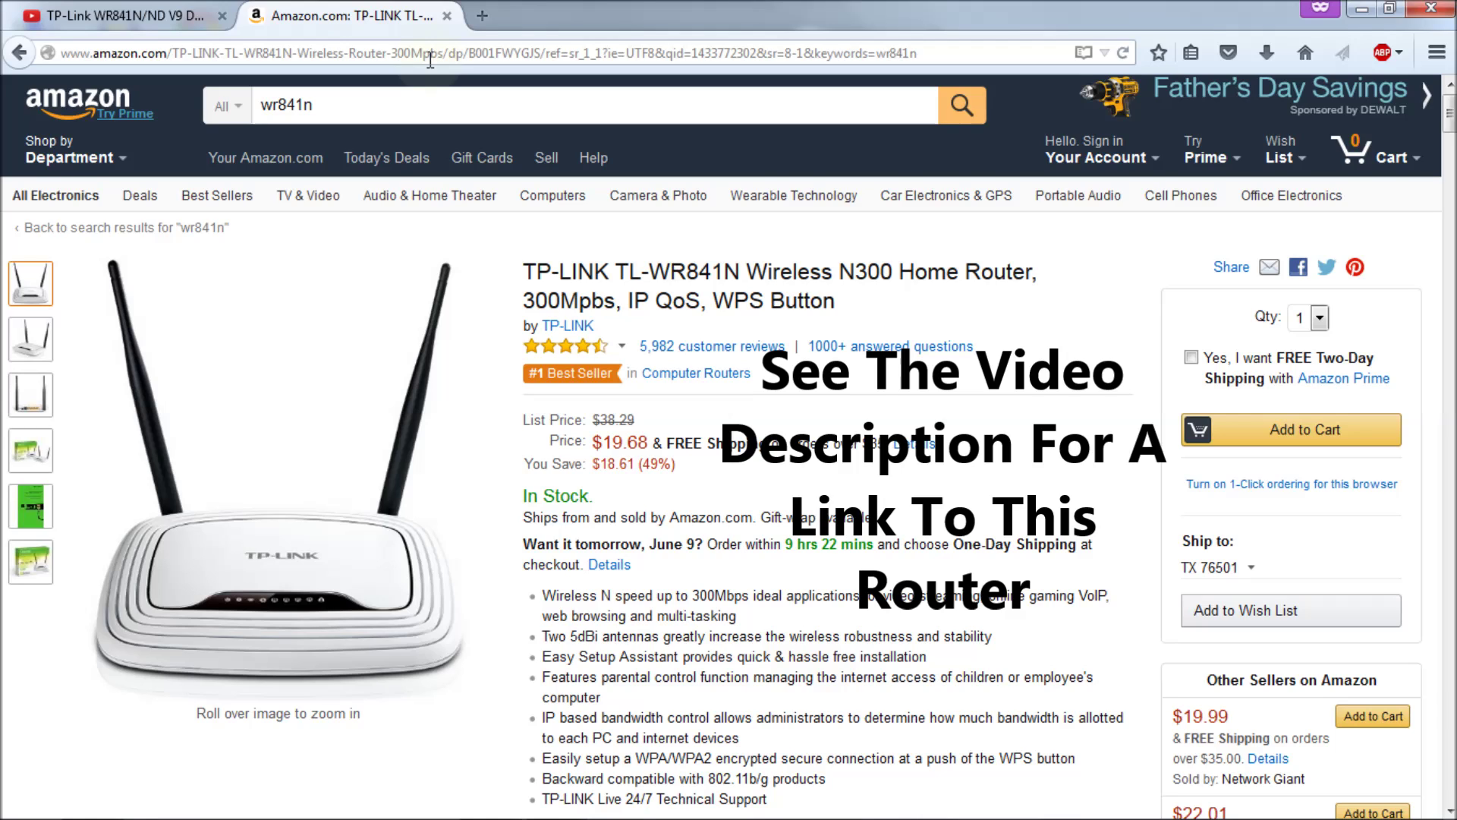
# Step: Replace the Amazon product page's address with dd-wrt.com
pyautogui.doubleClick(429, 54)
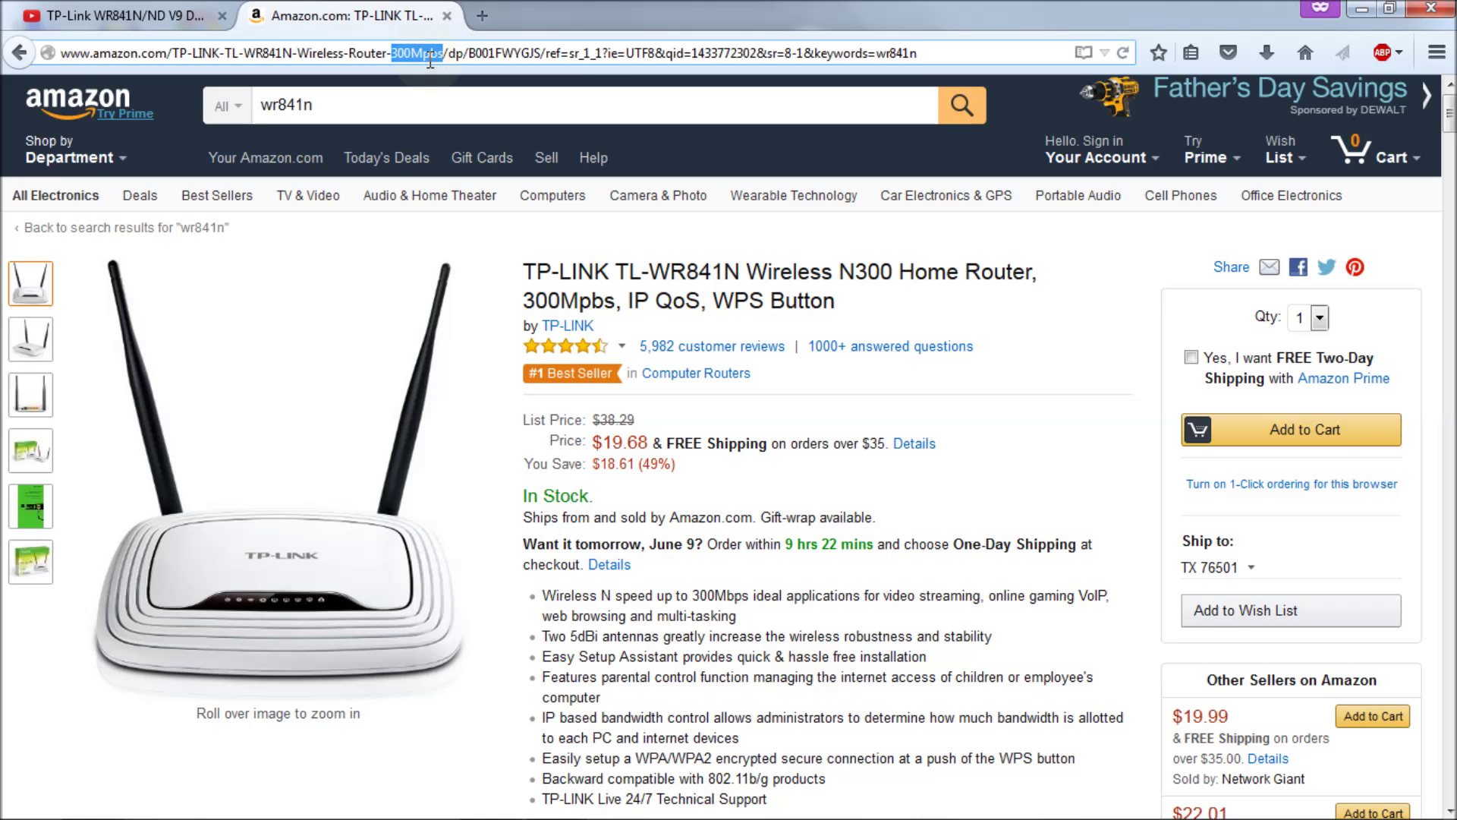
pyautogui.tripleClick(430, 54)
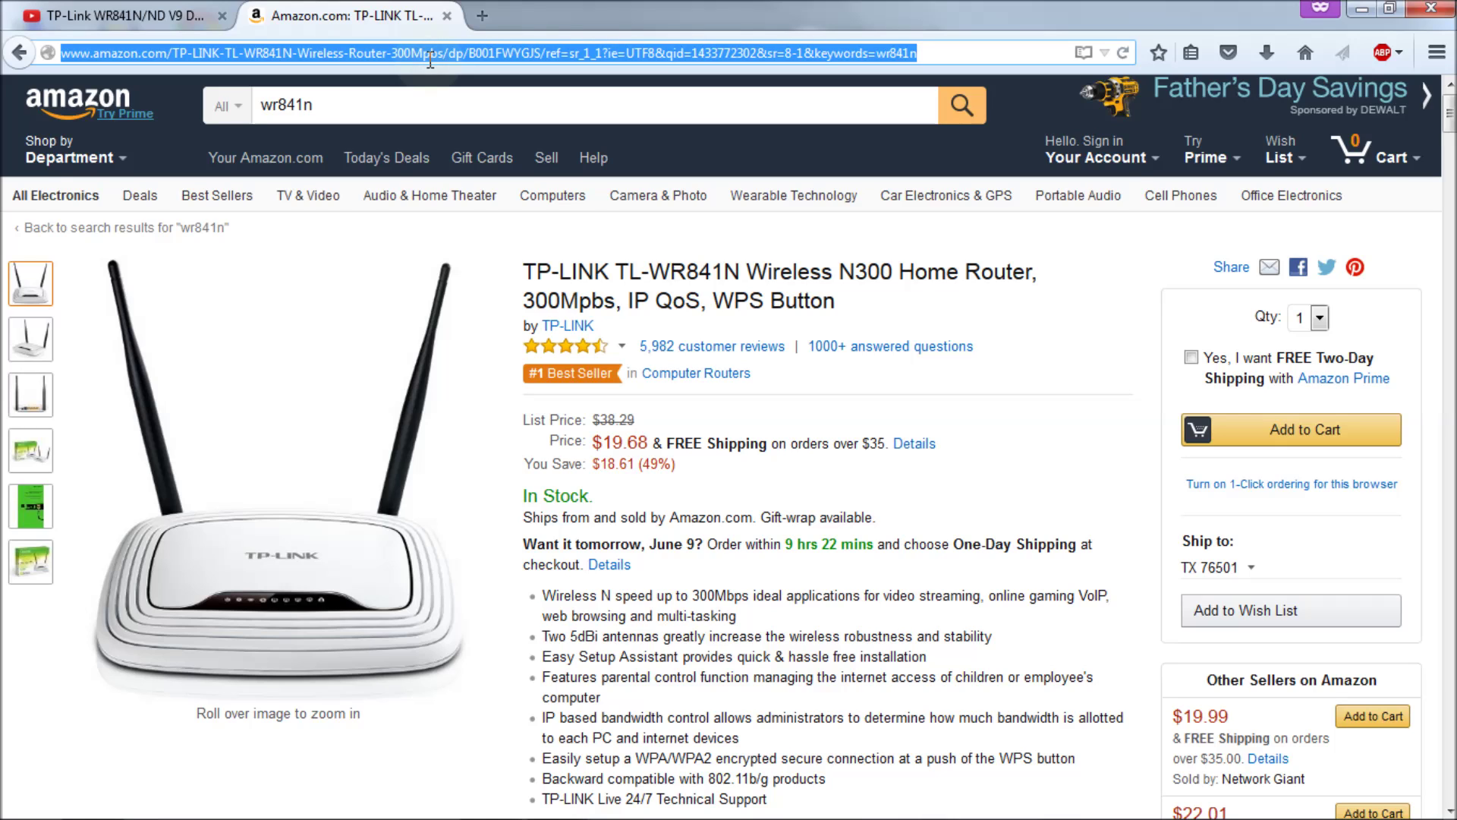
pyautogui.write('dd-wrt')
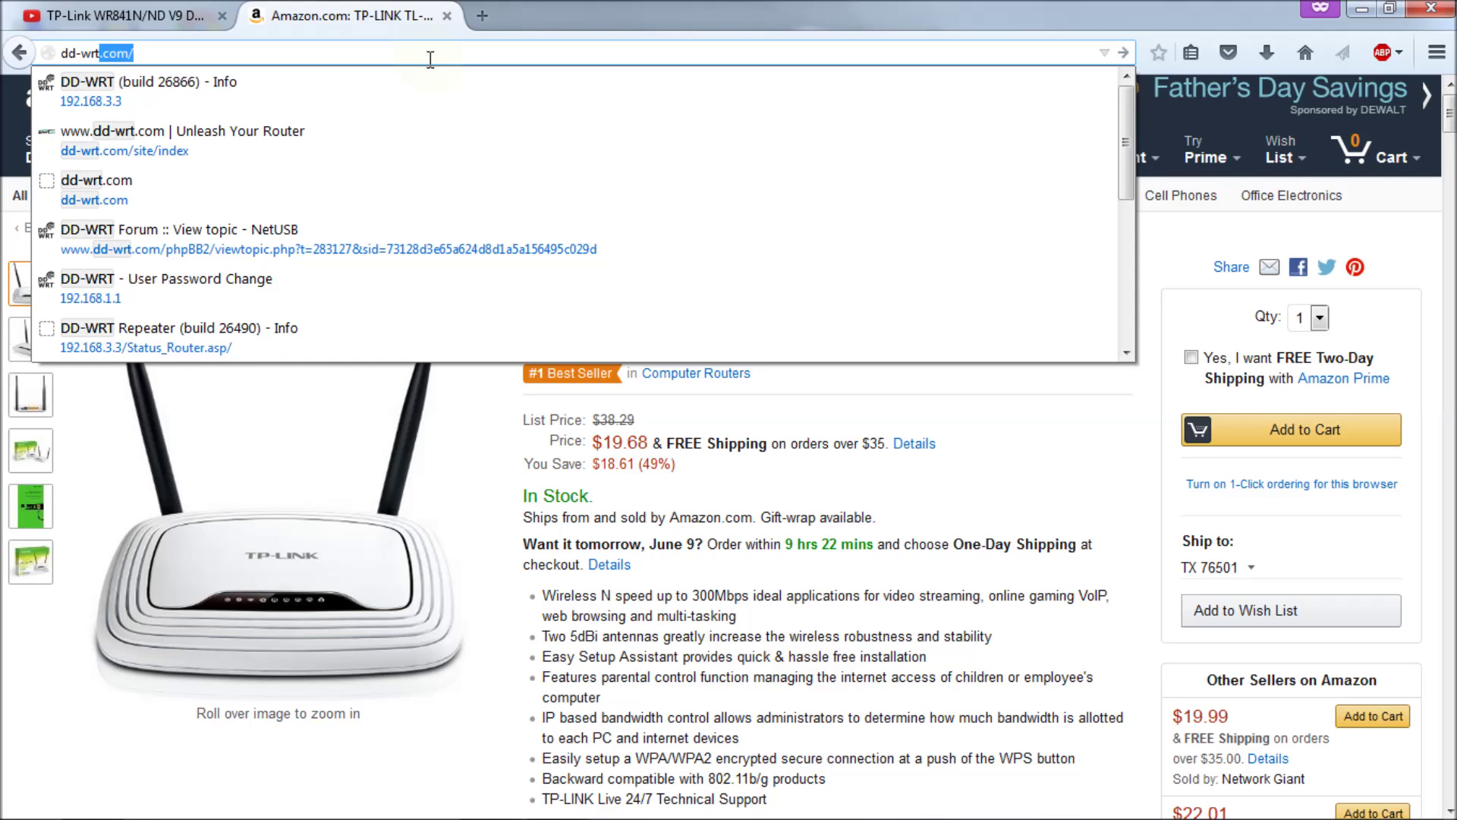
pyautogui.write('.com')
# Step: Load dd-wrt.com and go through its downloads area to the Other Downloads listing
pyautogui.press('Return')
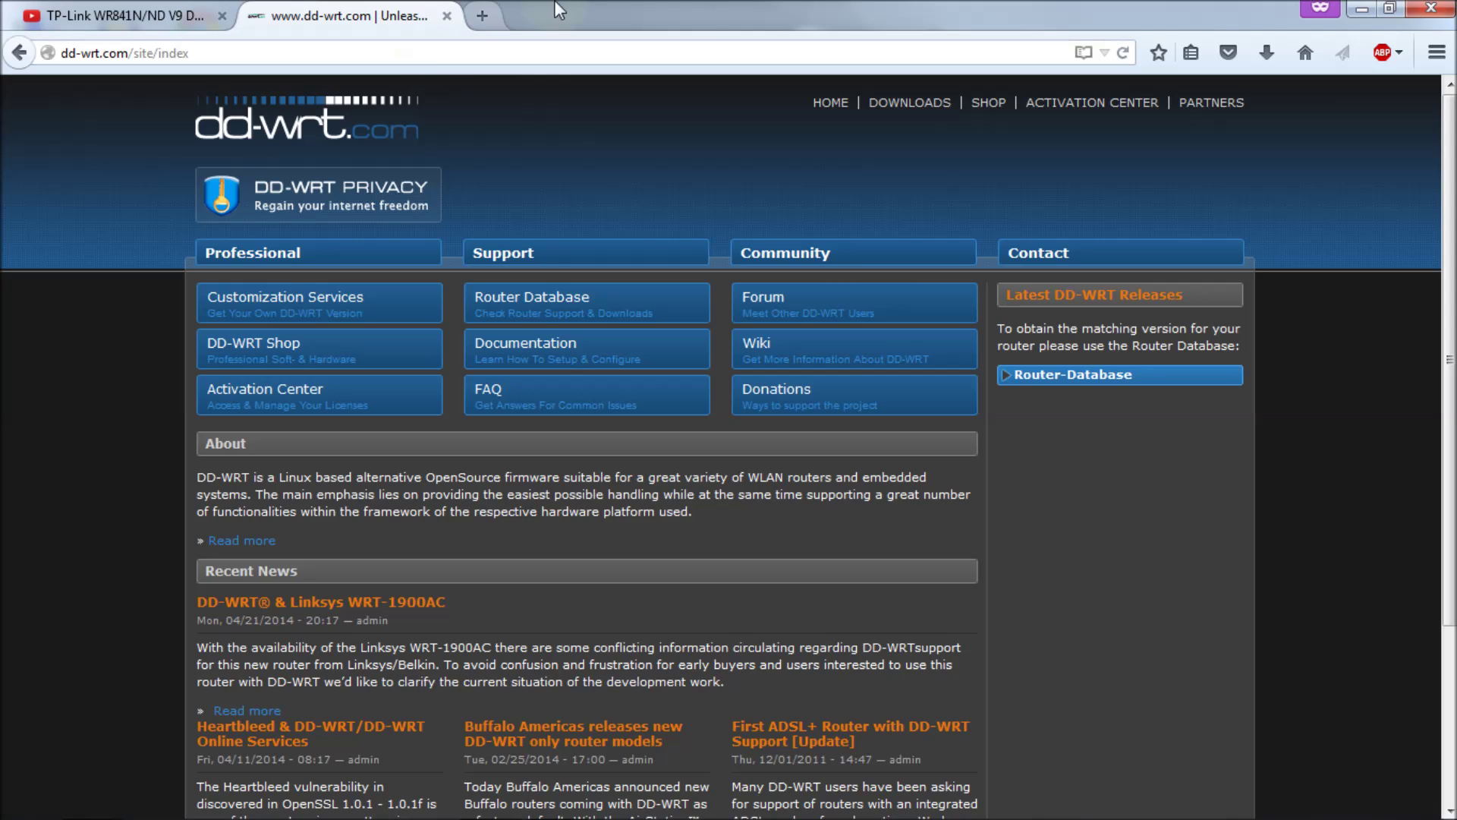
pyautogui.click(930, 104)
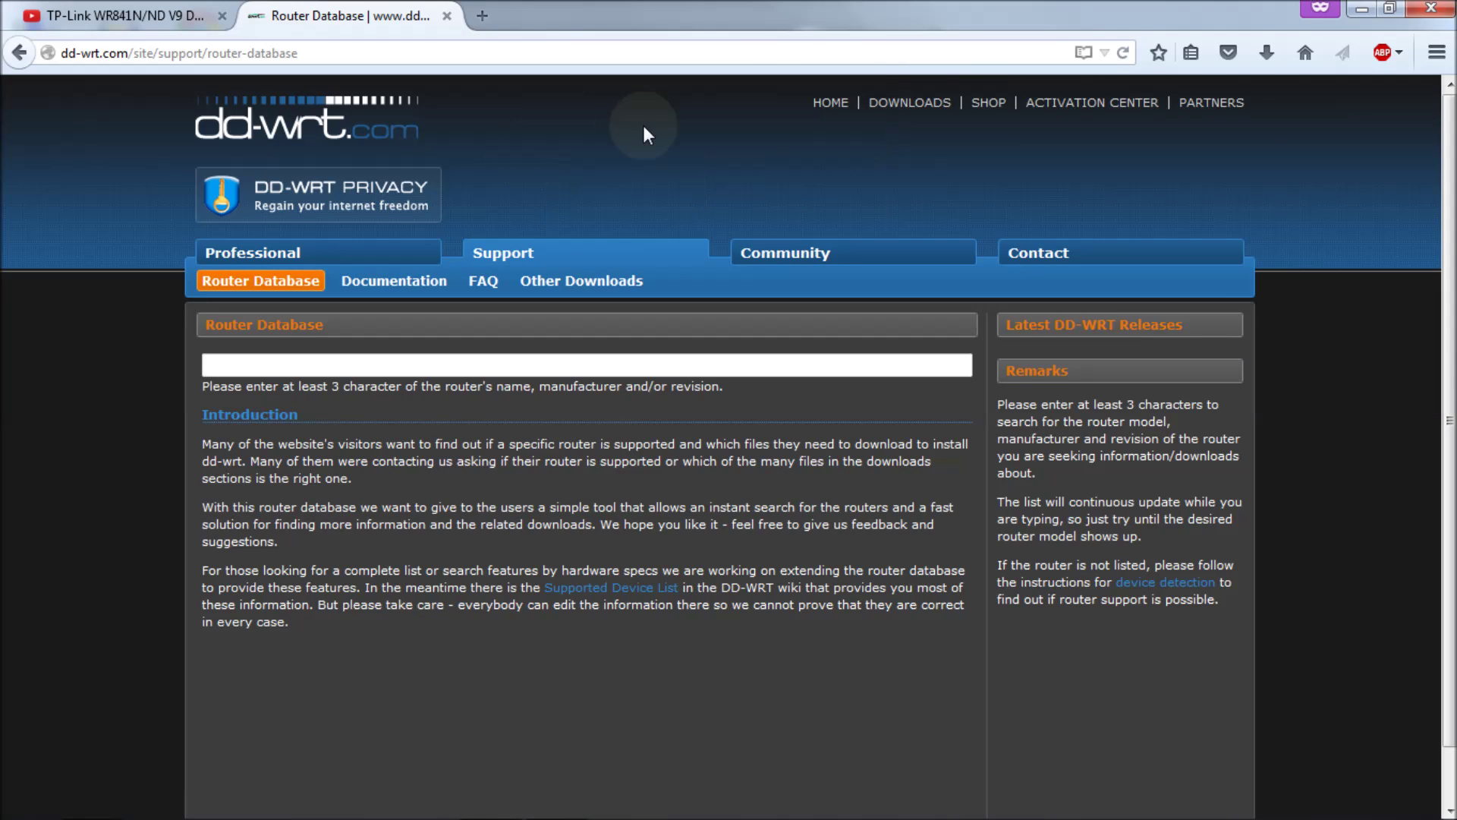
pyautogui.click(609, 286)
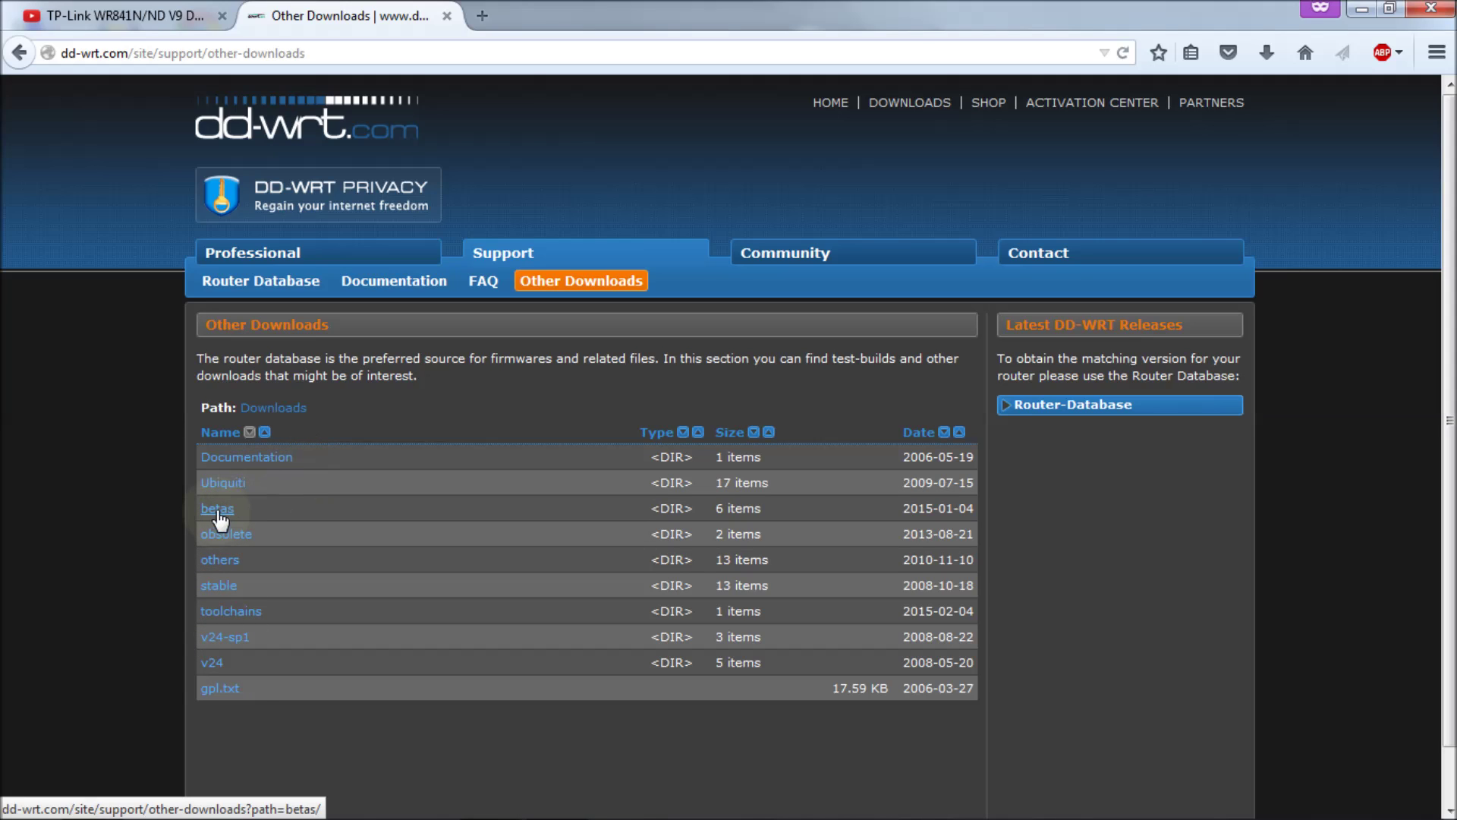
# Step: Browse betas > 2015 and open the 06-05-2015-r27240 build folder
pyautogui.click(218, 510)
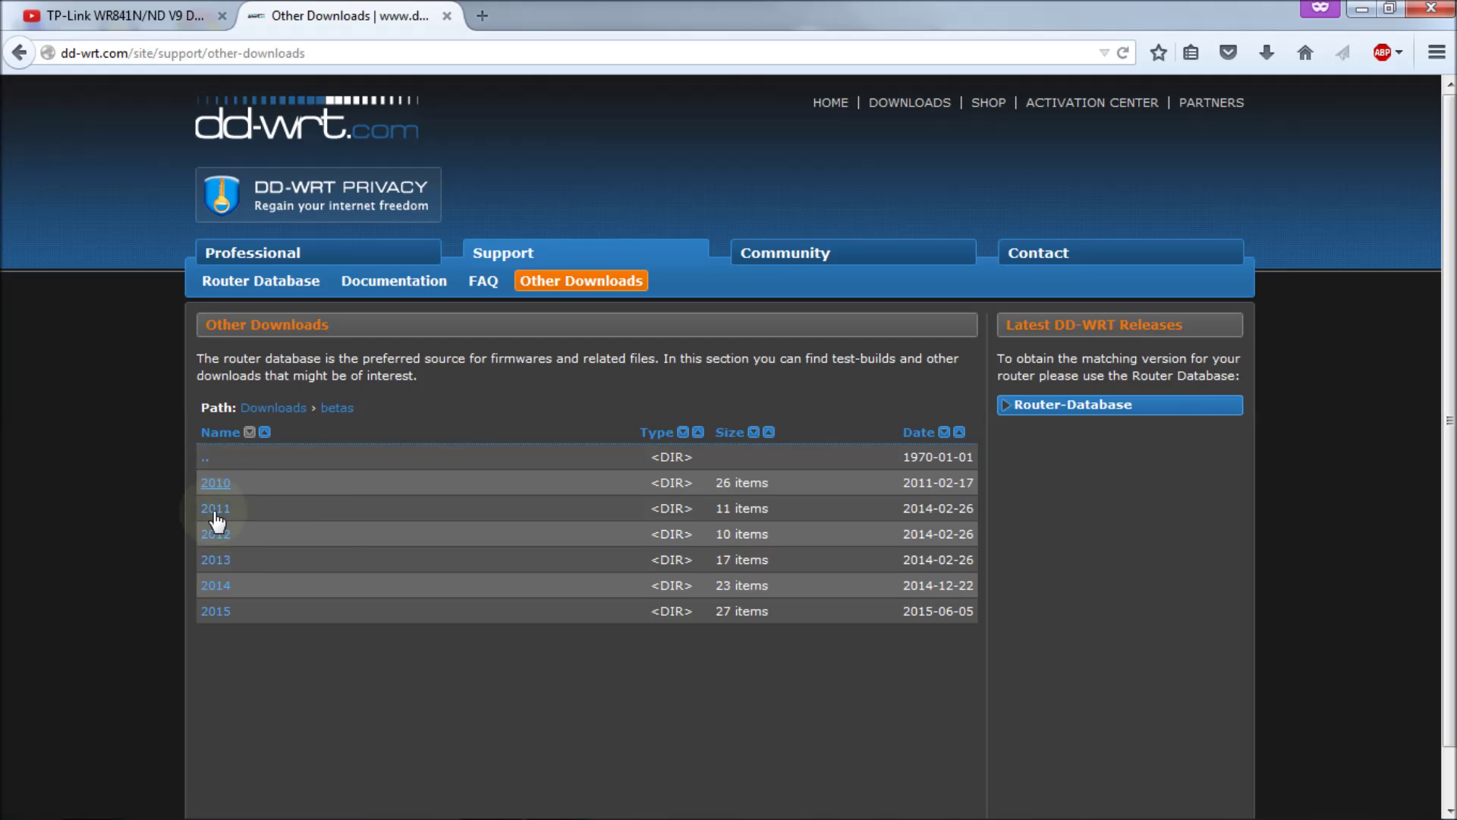
pyautogui.click(216, 612)
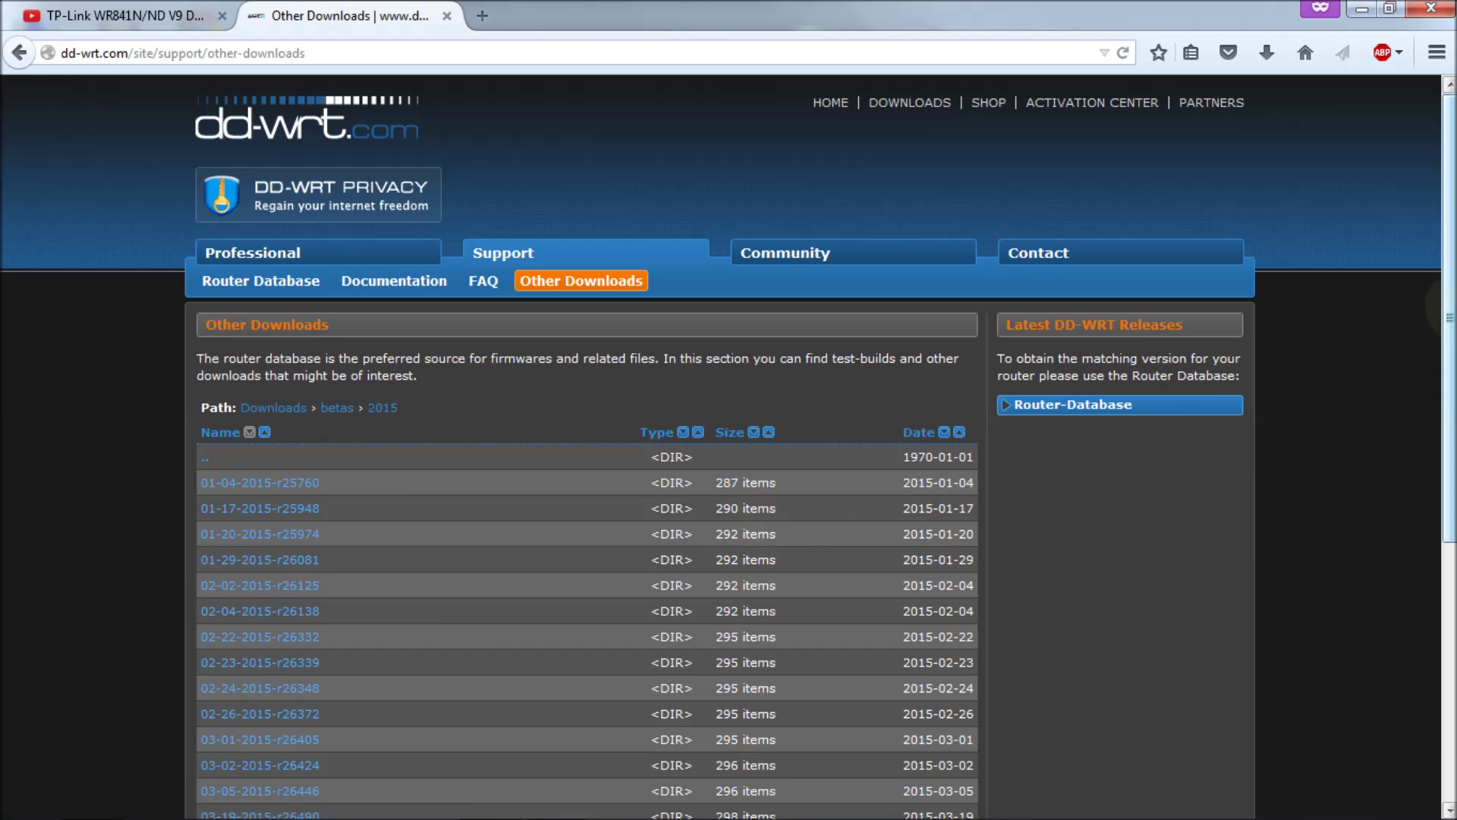
pyautogui.scroll(-5, 1434, 319)
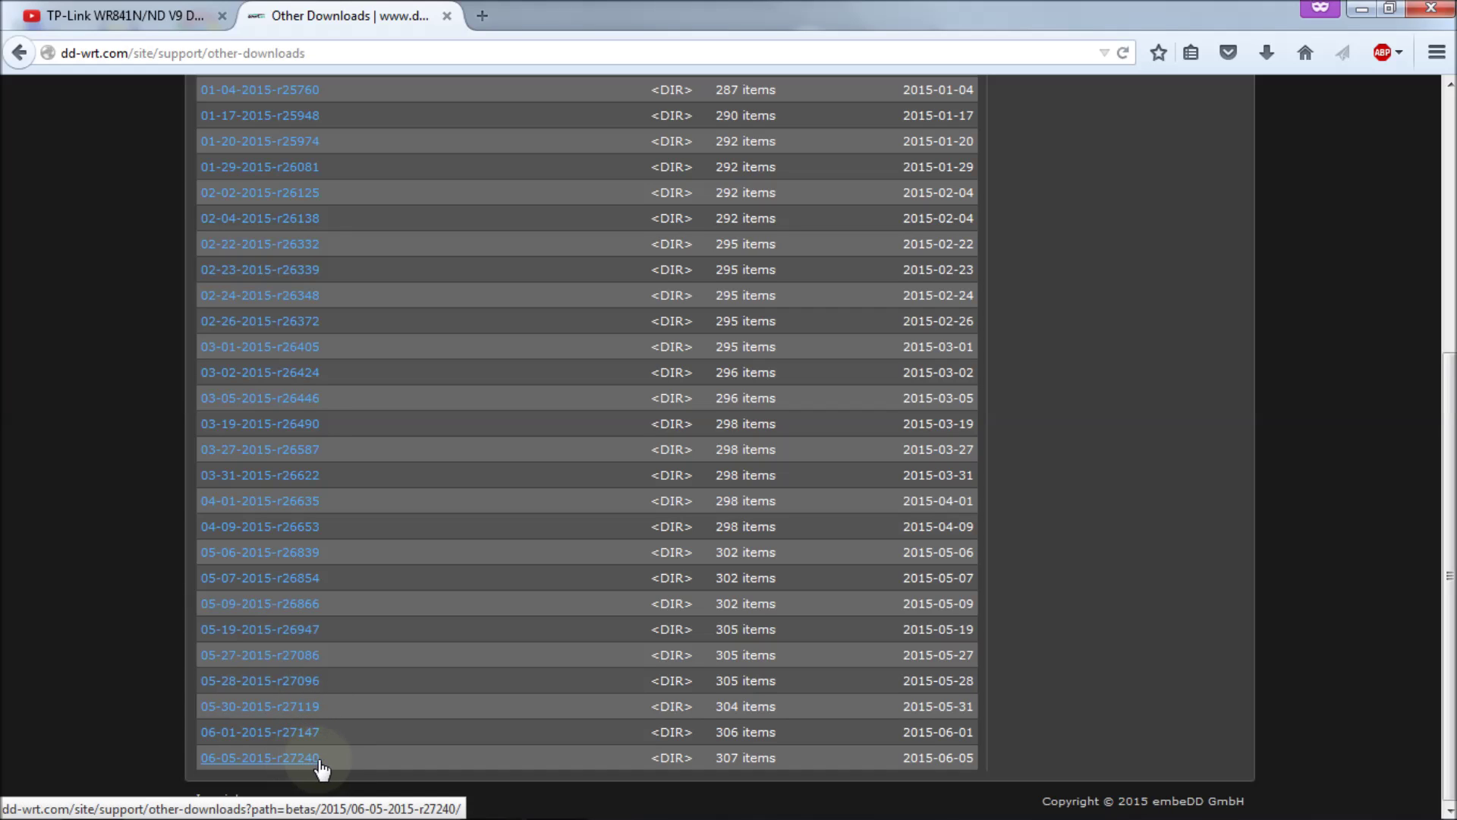
pyautogui.click(265, 759)
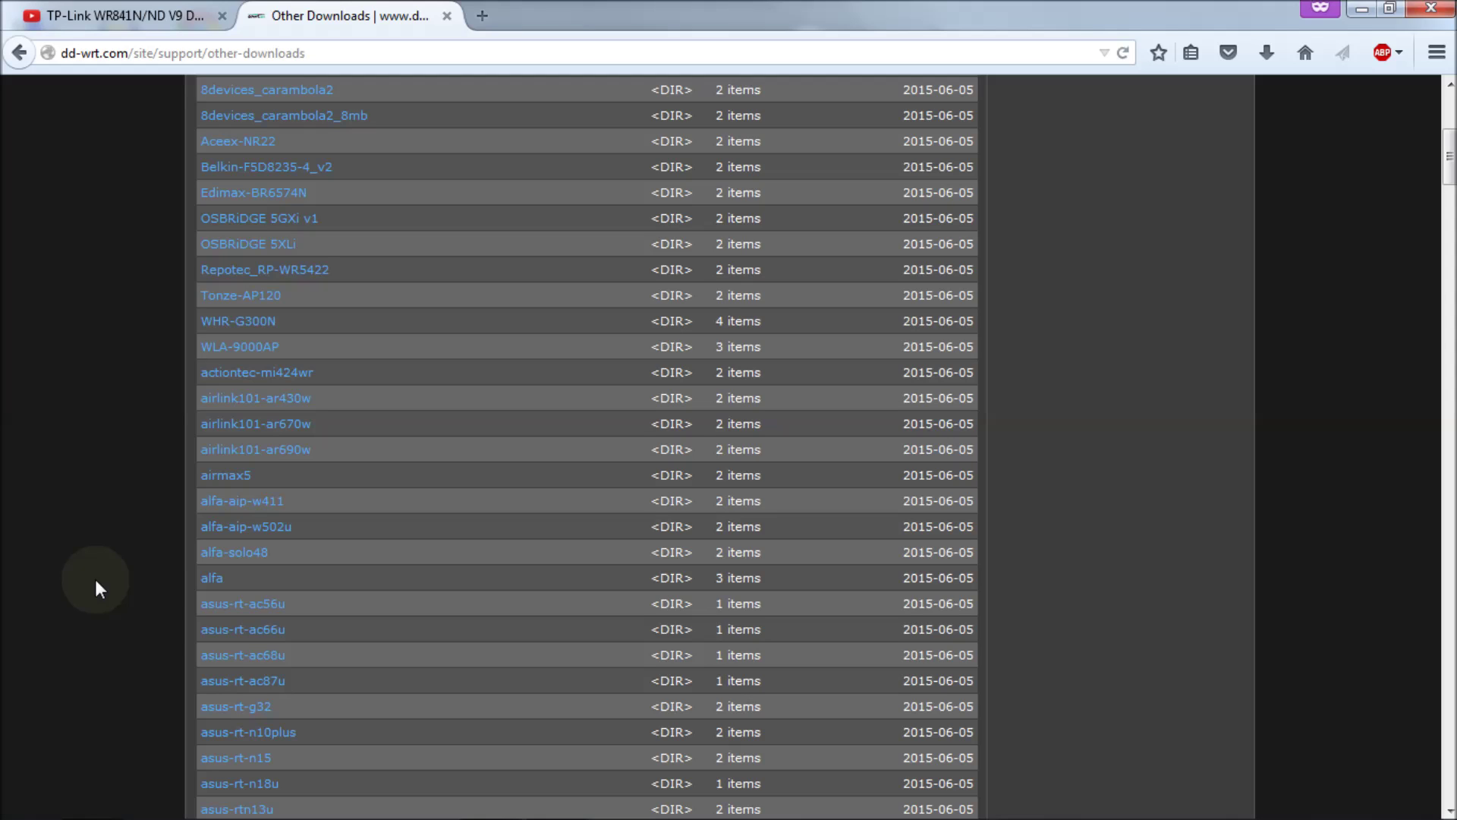
# Step: Find 'wr8' on the build page and open the tplink_tl-wr841ndv9 folder
pyautogui.hotkey('ctrl', 'f')
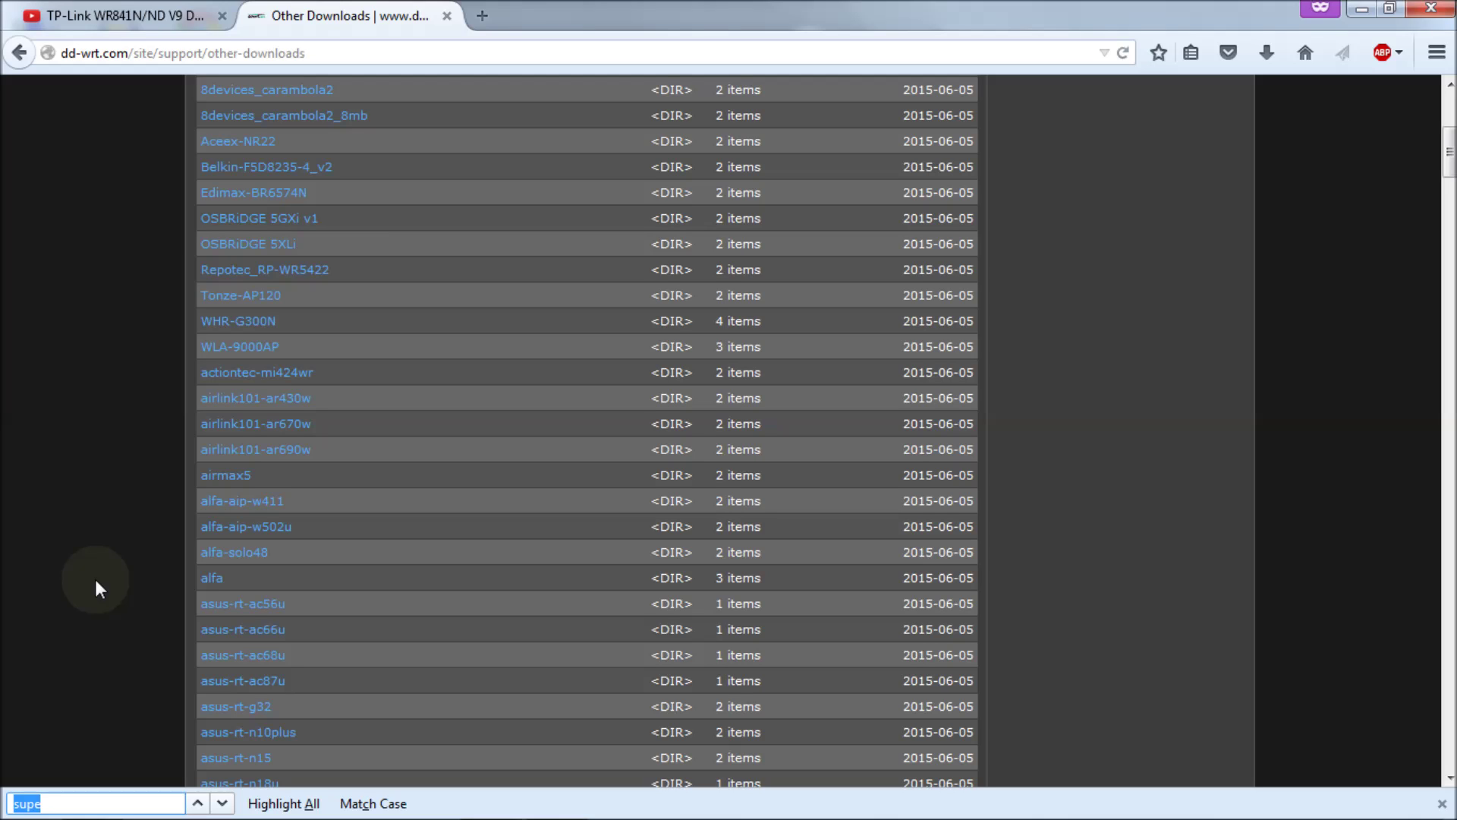
pyautogui.write('wr8')
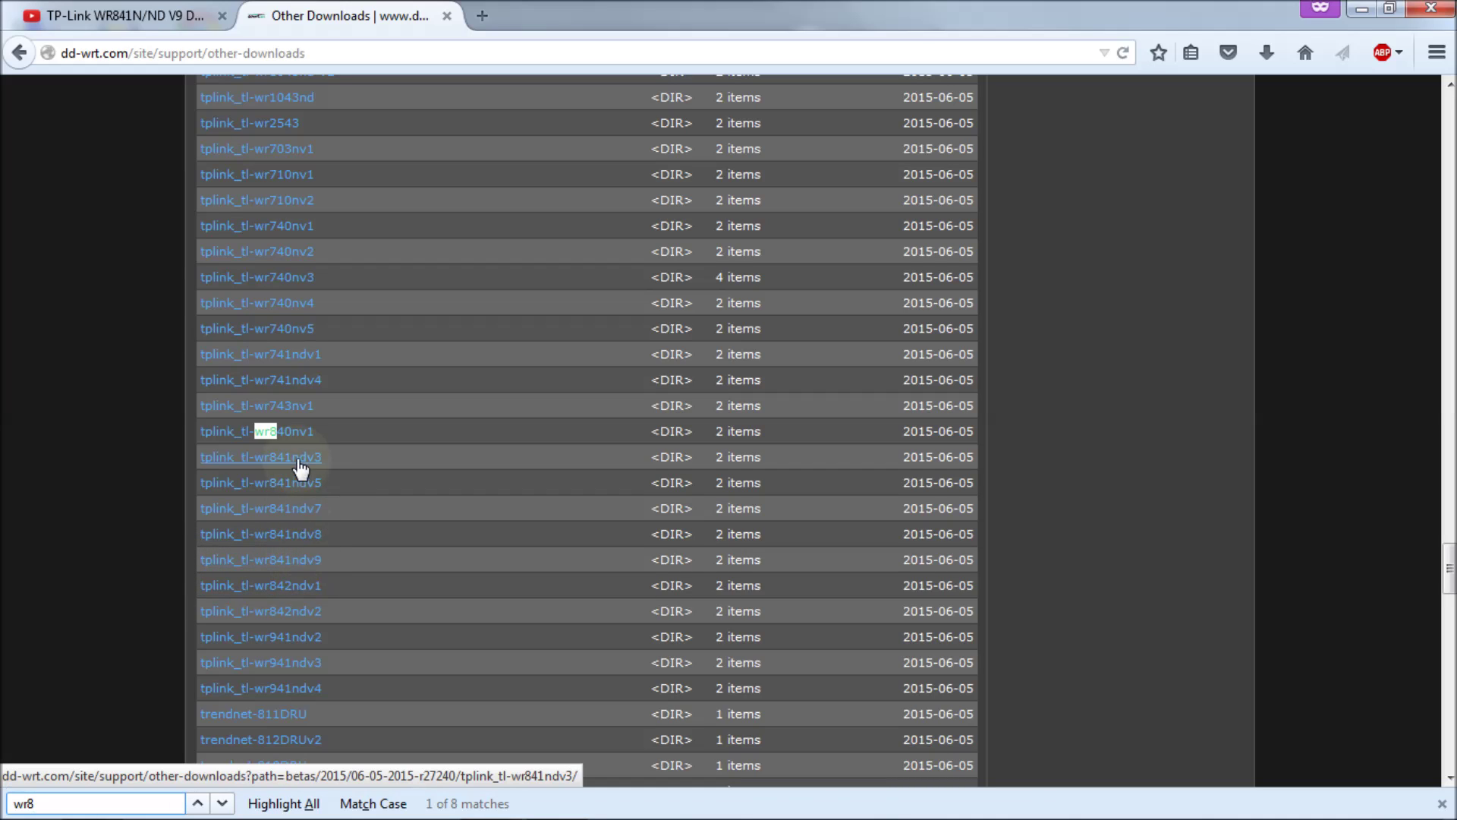
pyautogui.click(300, 566)
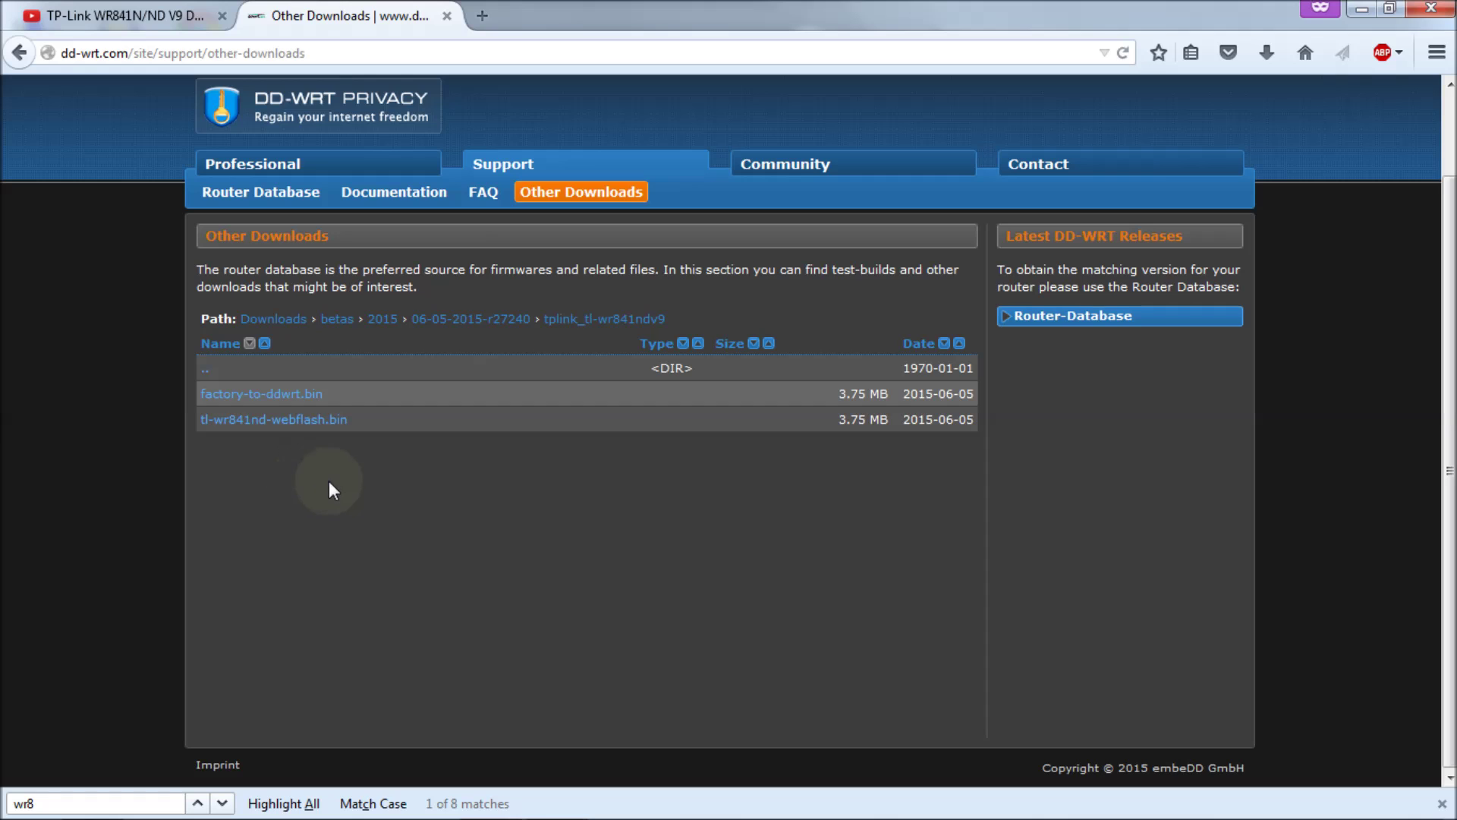
pyautogui.click(299, 397)
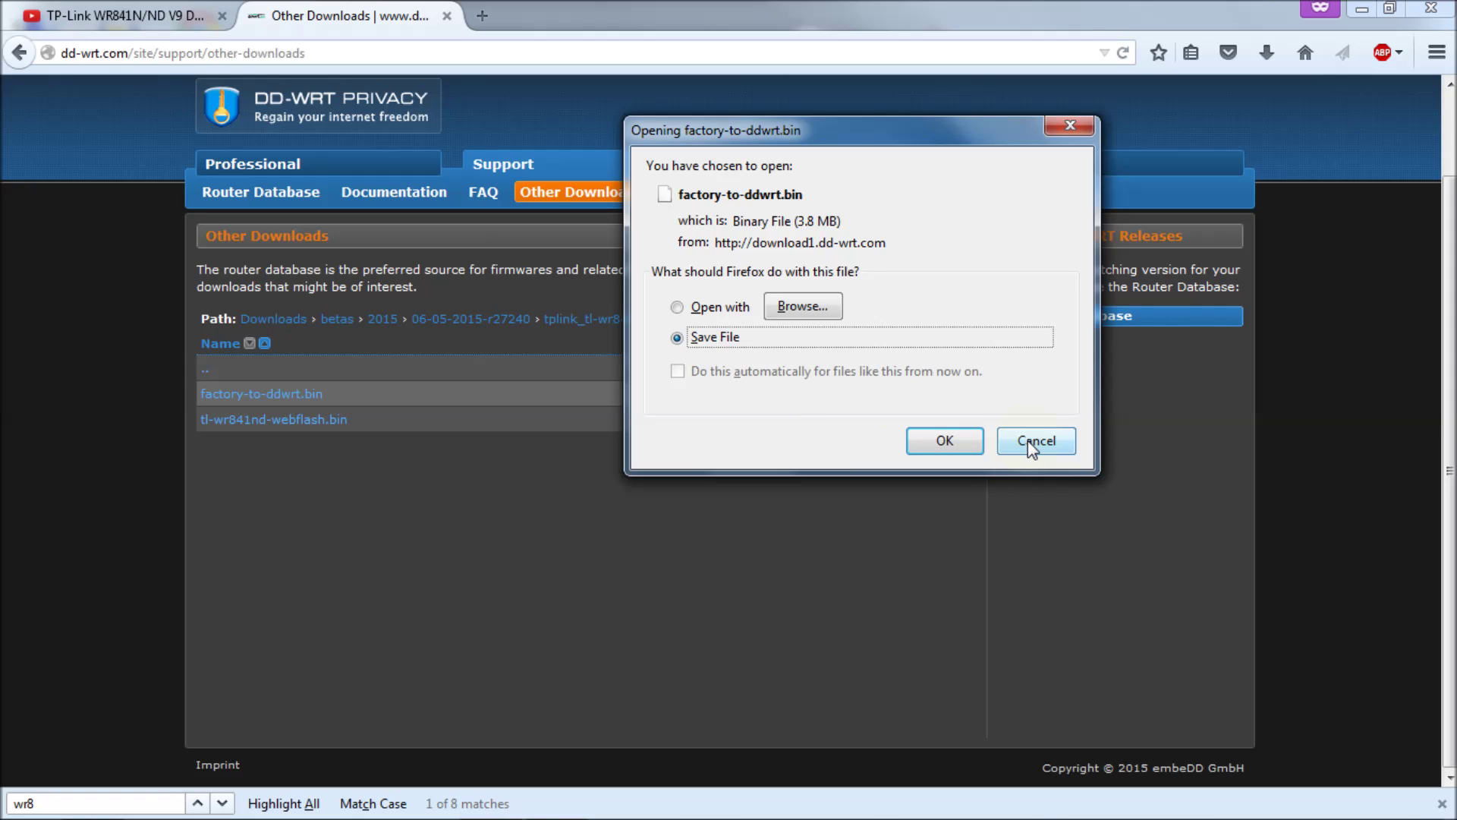
pyautogui.click(944, 441)
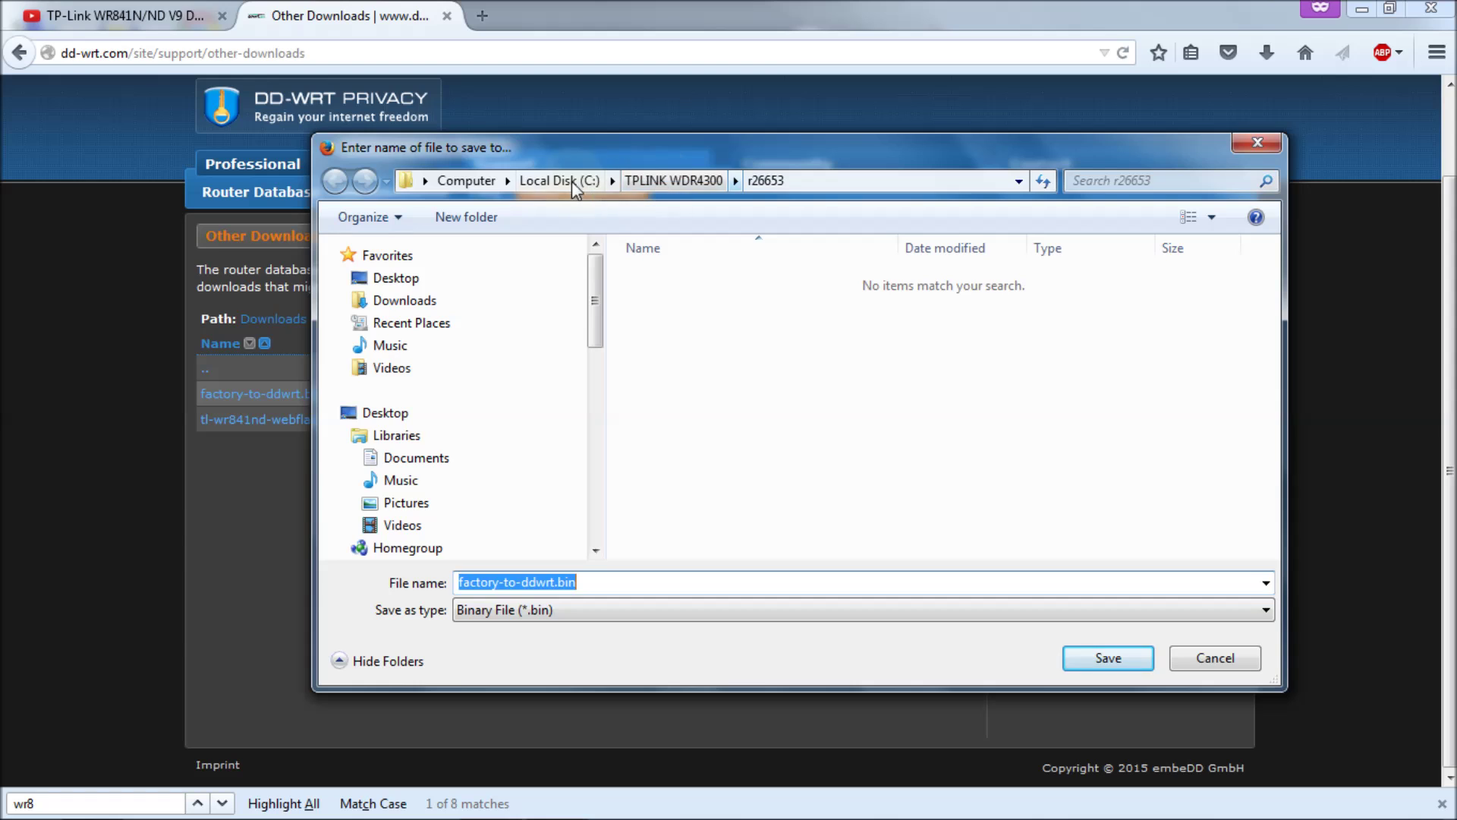
pyautogui.click(424, 305)
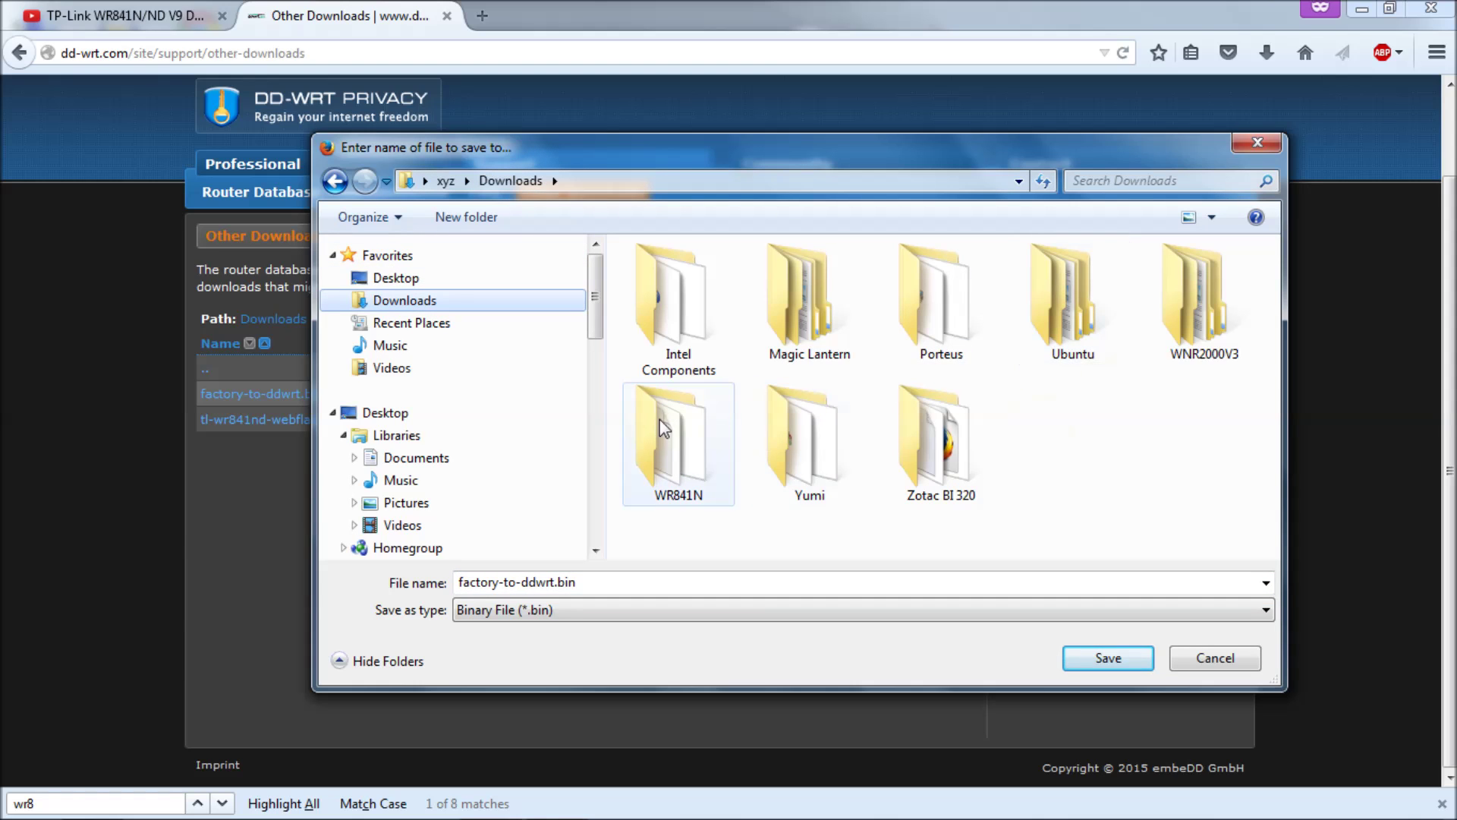
pyautogui.click(677, 431)
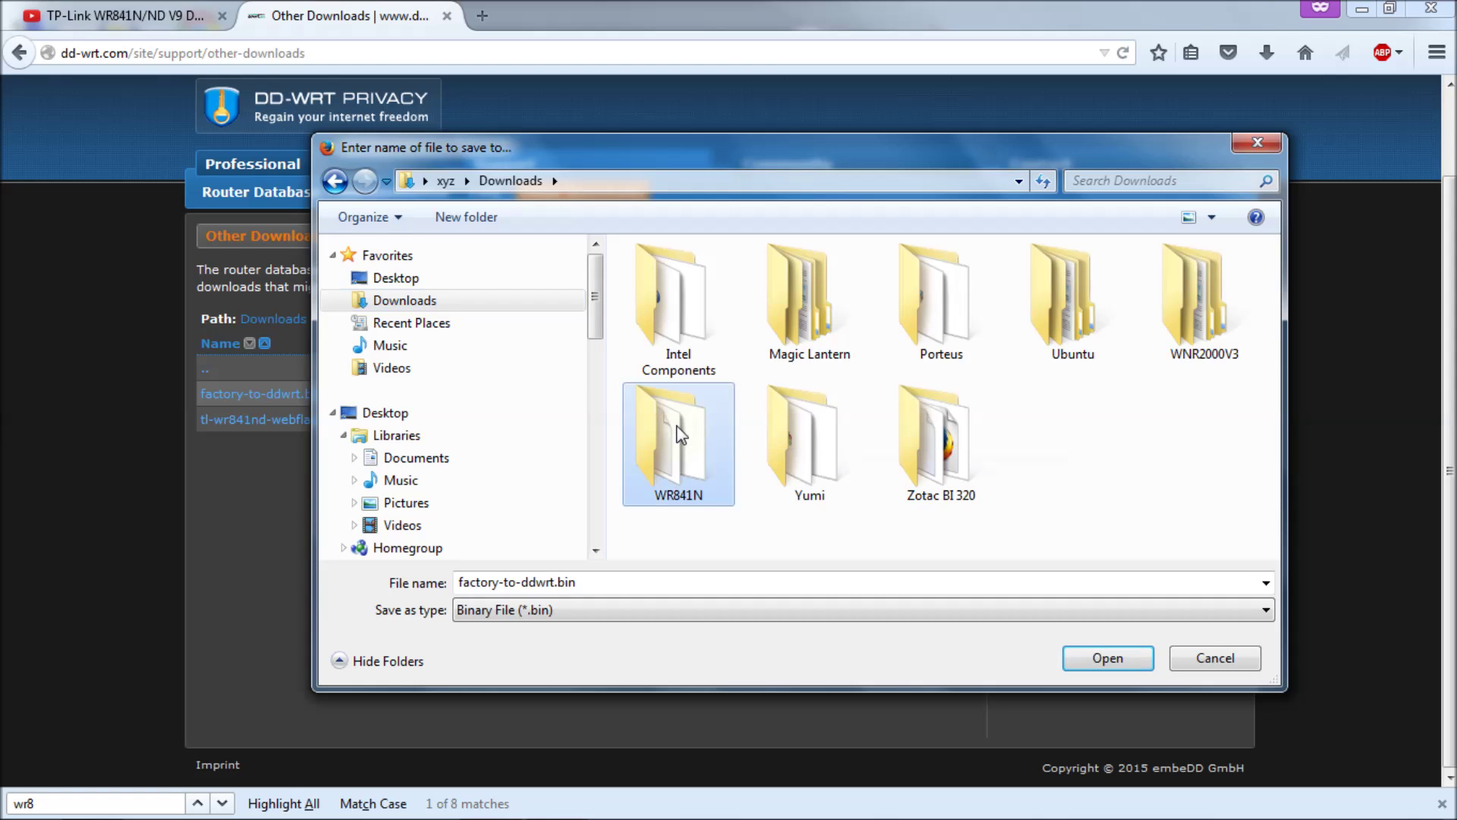
pyautogui.doubleClick(677, 431)
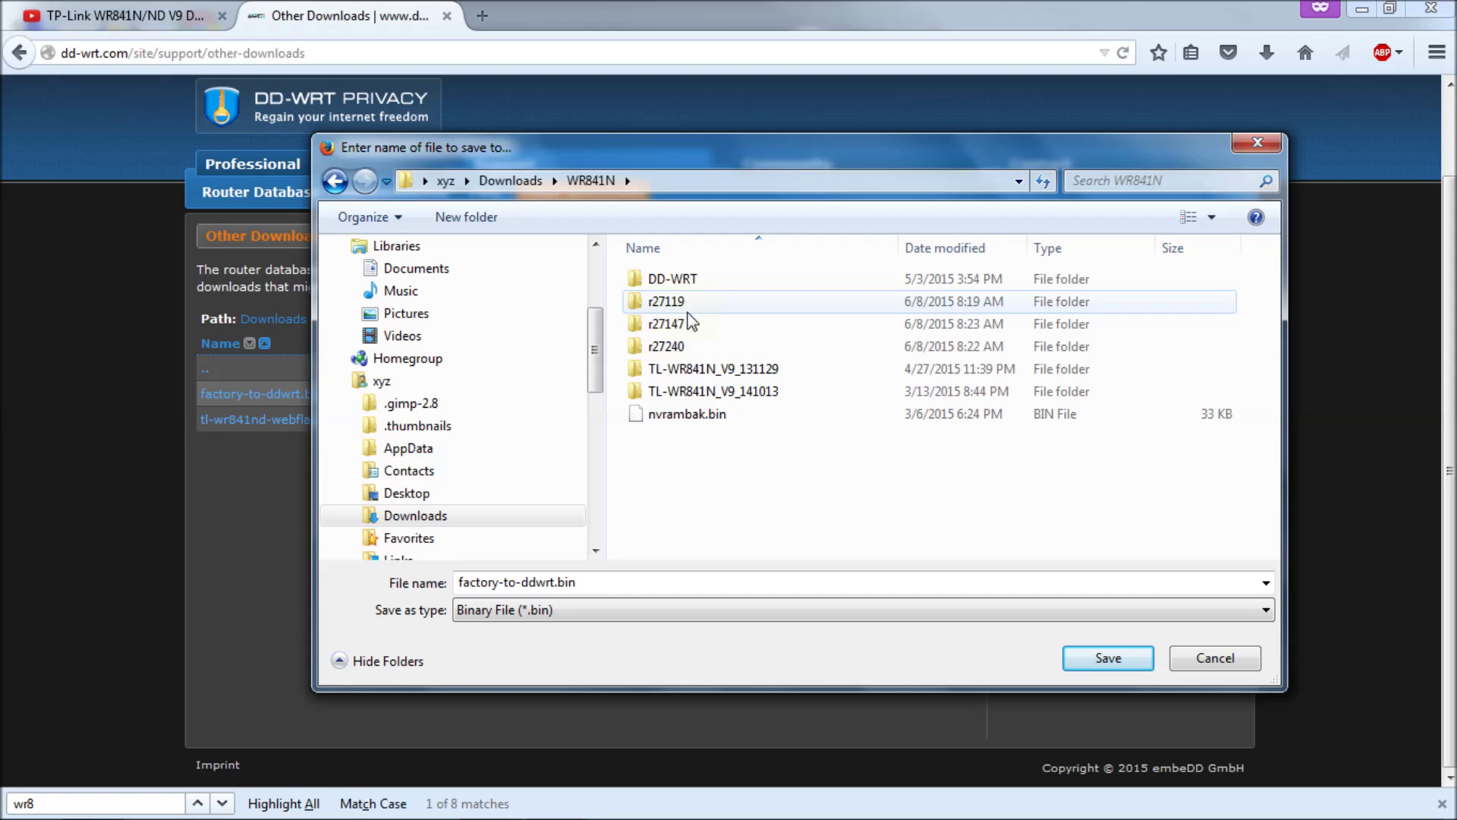
pyautogui.moveTo(692, 356)
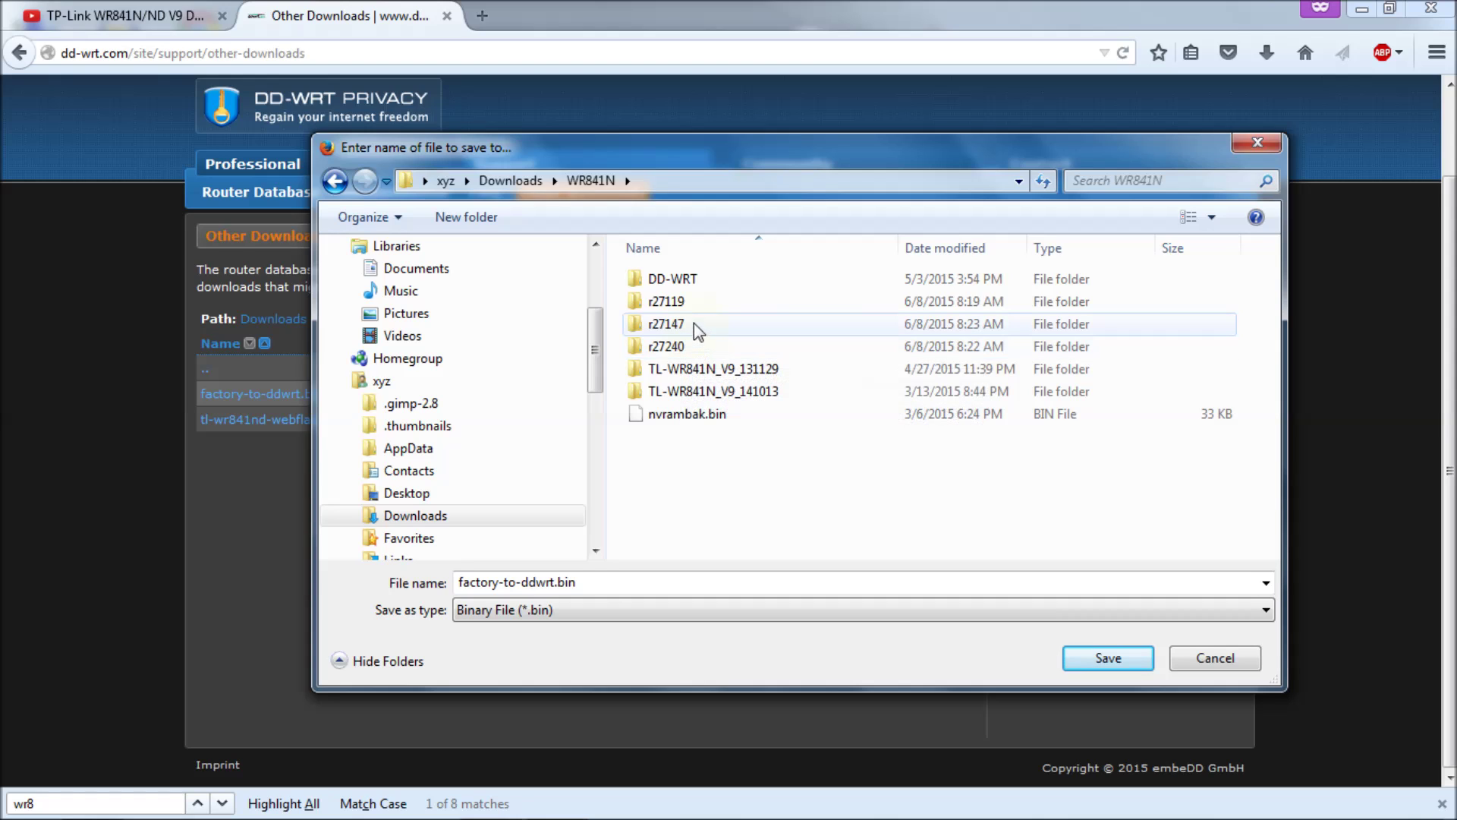
pyautogui.moveTo(694, 322)
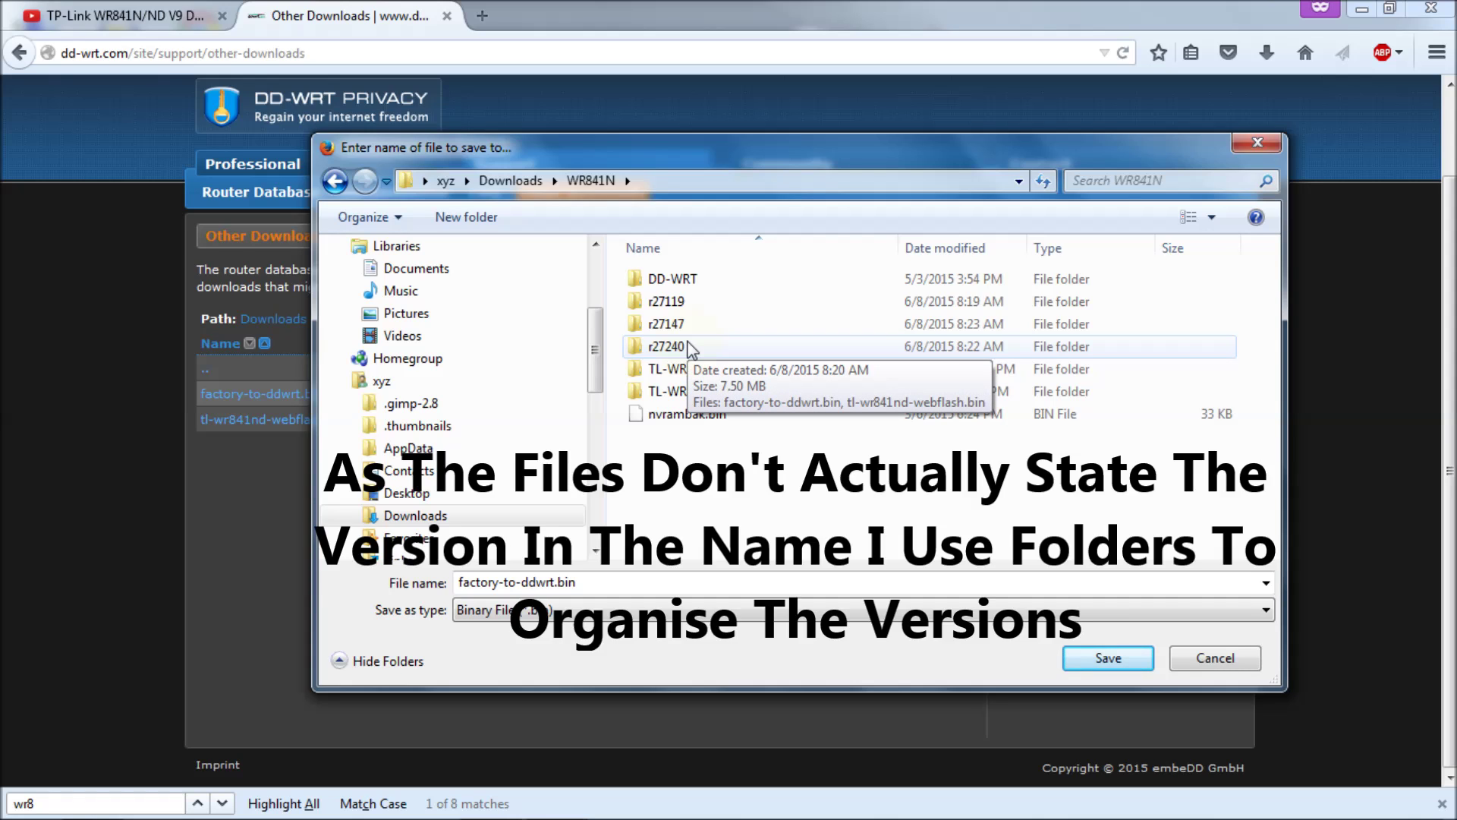
pyautogui.doubleClick(691, 347)
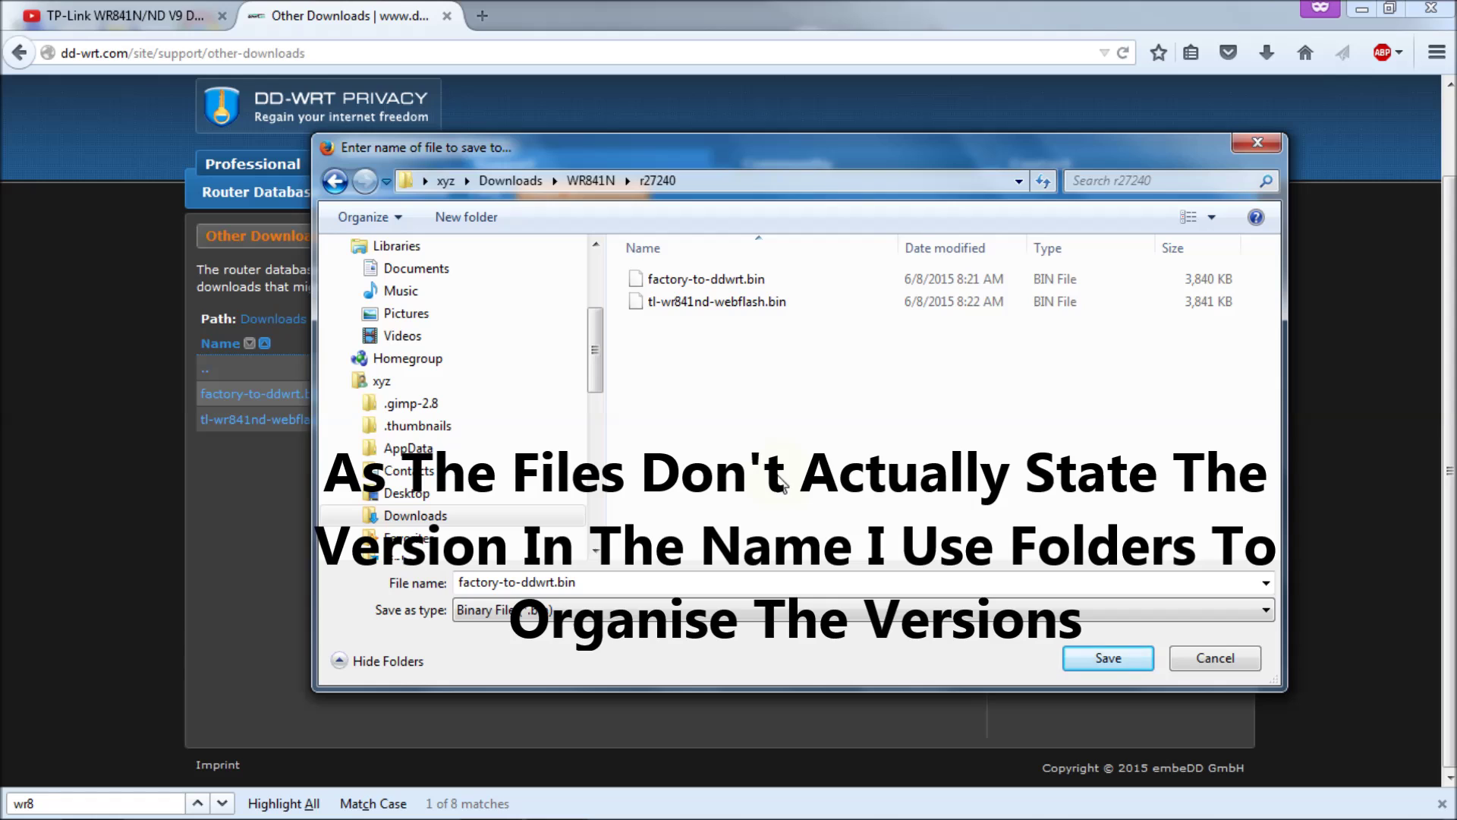
pyautogui.click(1208, 659)
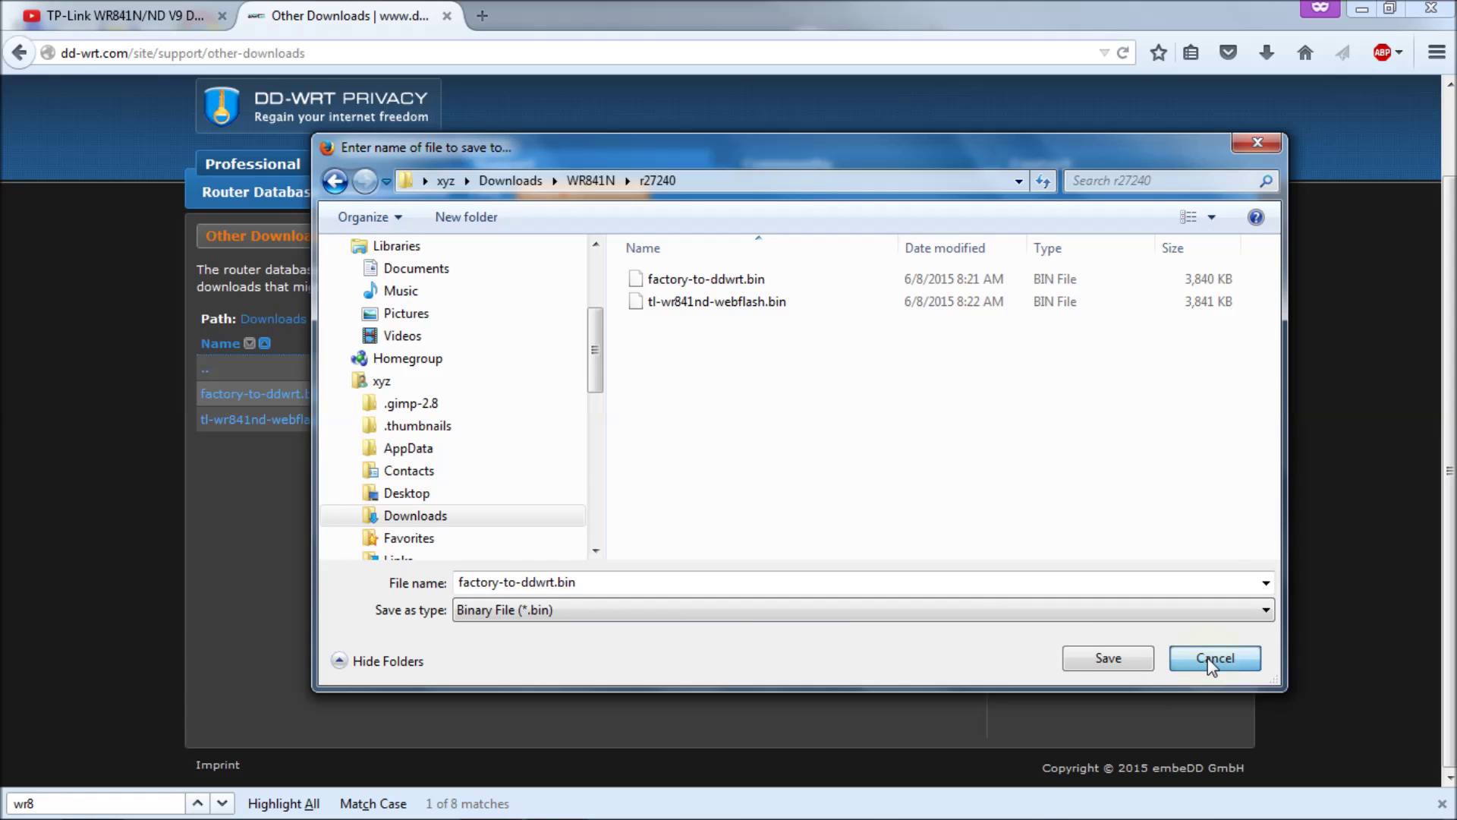
pyautogui.click(1208, 659)
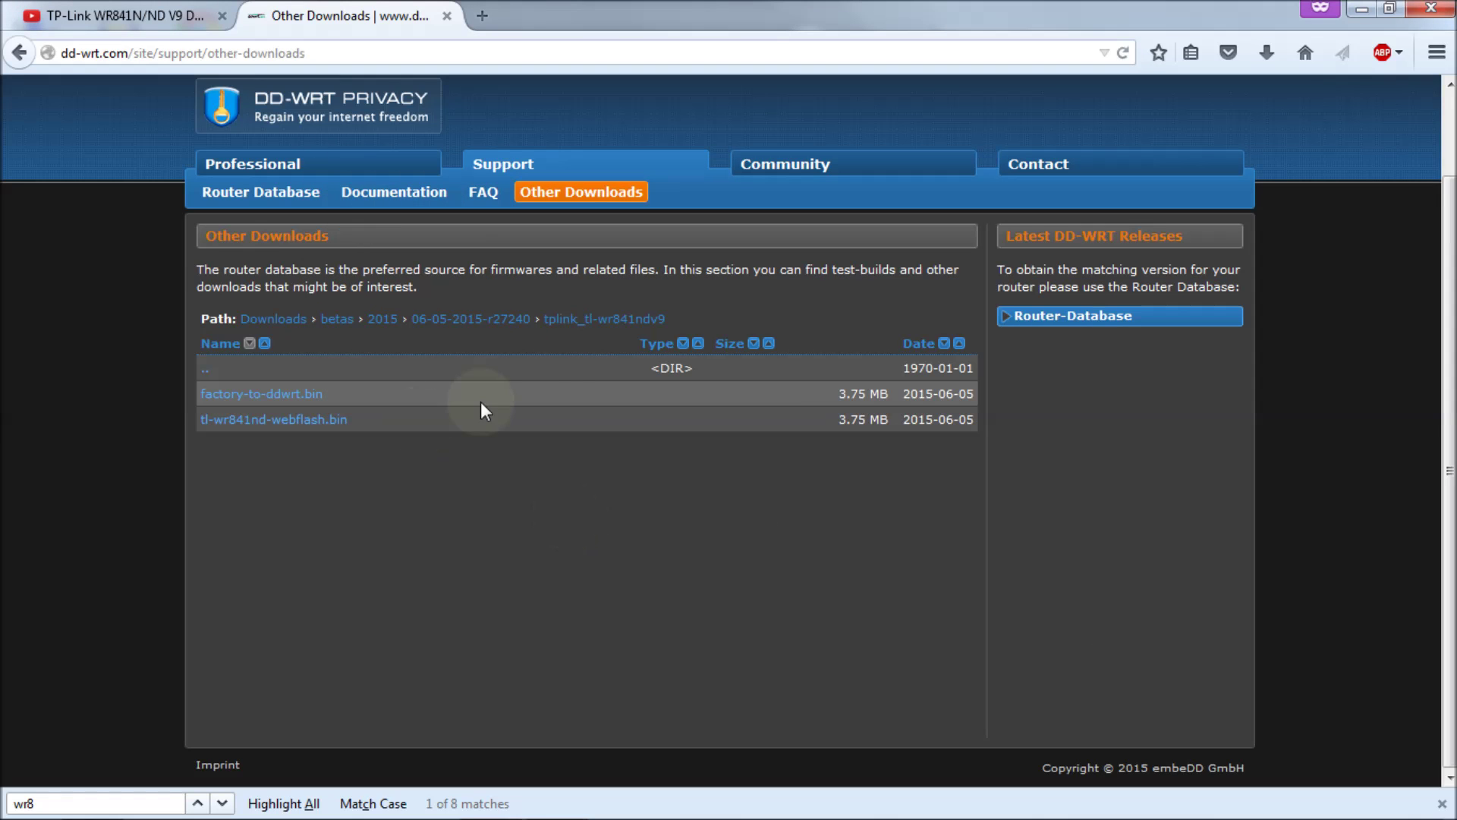
# Step: Return to the 2015 beta builds list and highlight the 27147 build number
pyautogui.click(383, 322)
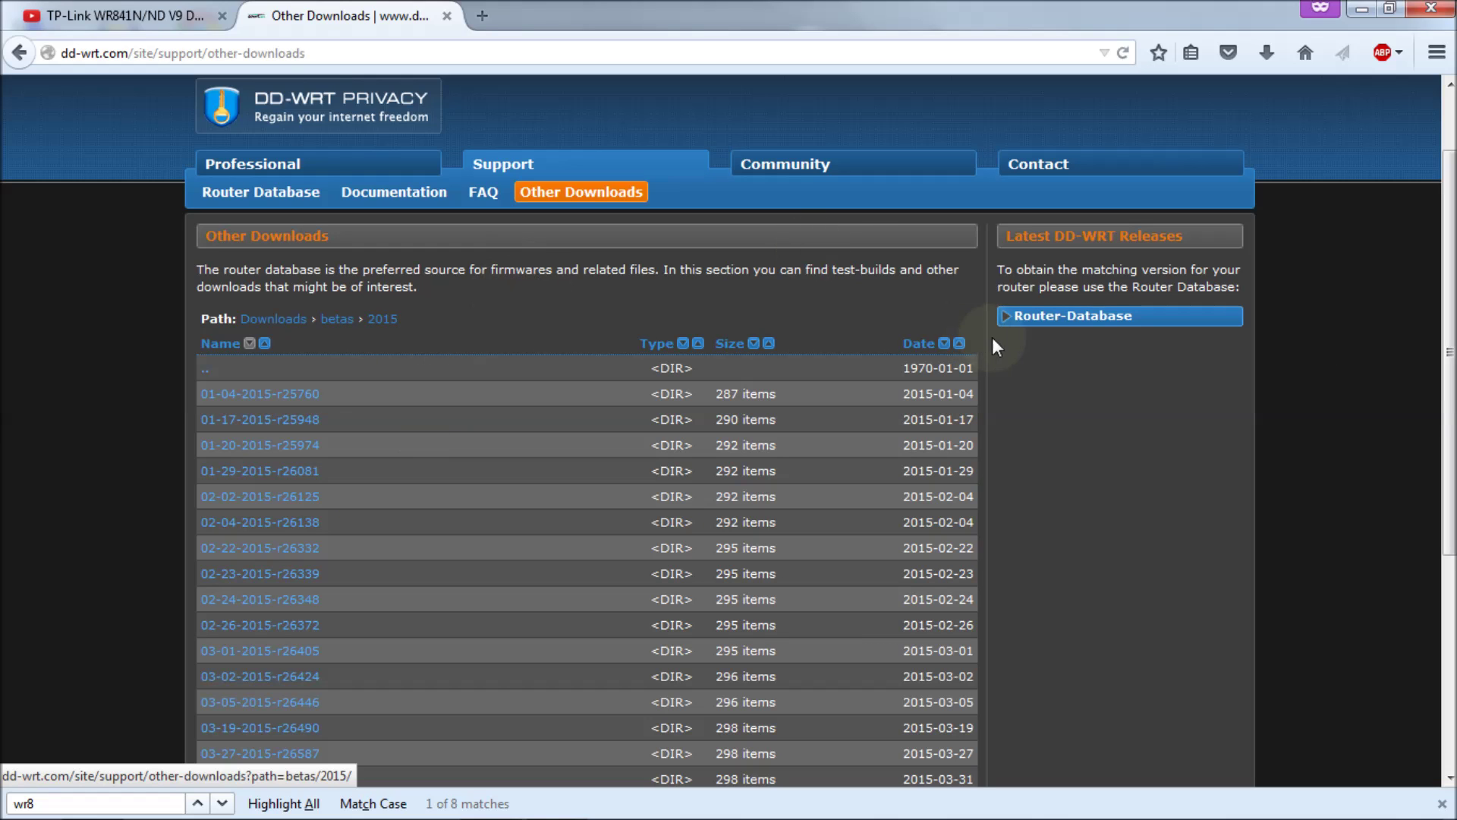
pyautogui.moveTo(1435, 349); pyautogui.dragTo(1435, 562)
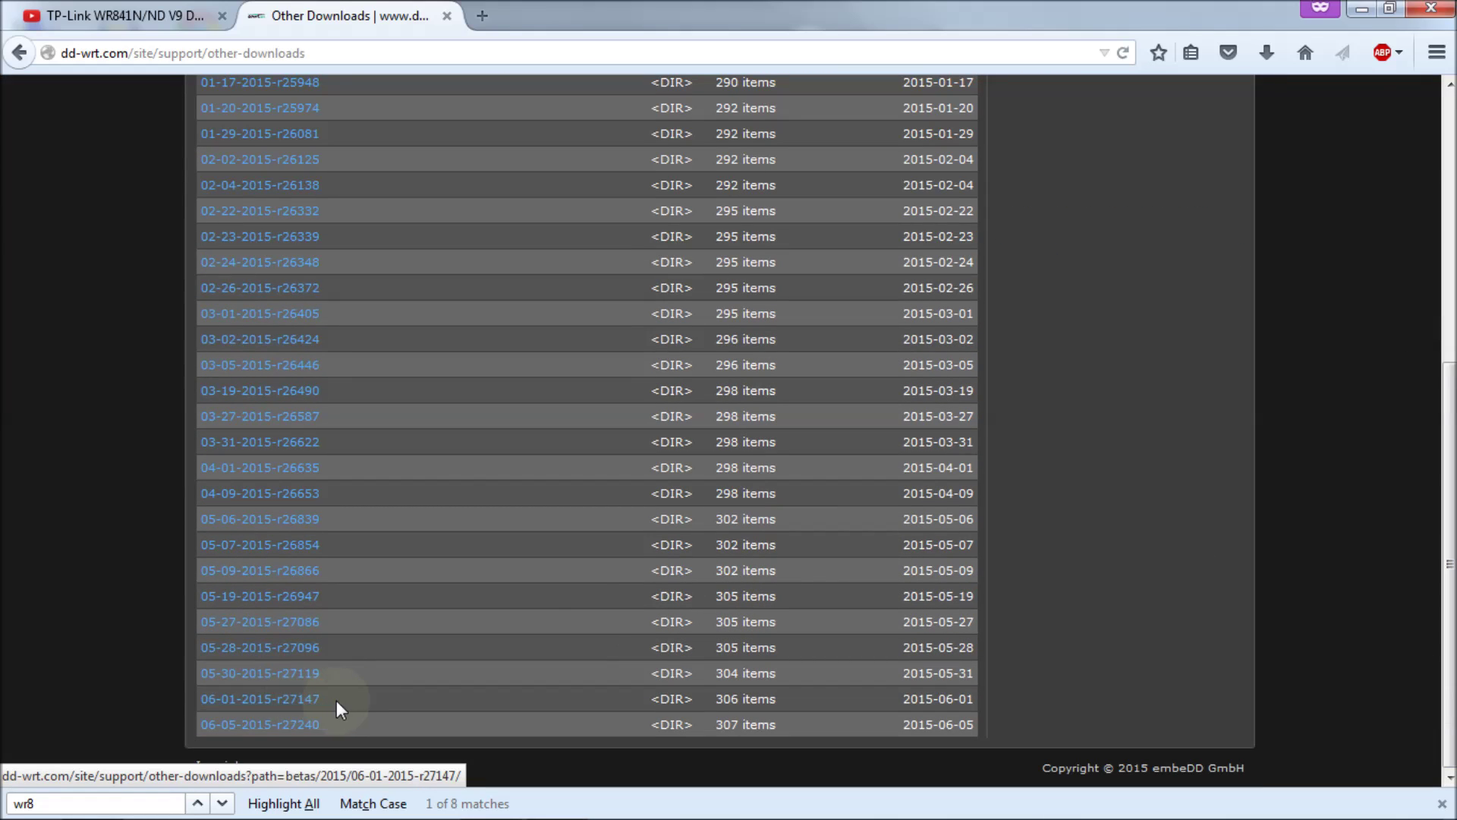
pyautogui.moveTo(336, 700); pyautogui.dragTo(284, 705)
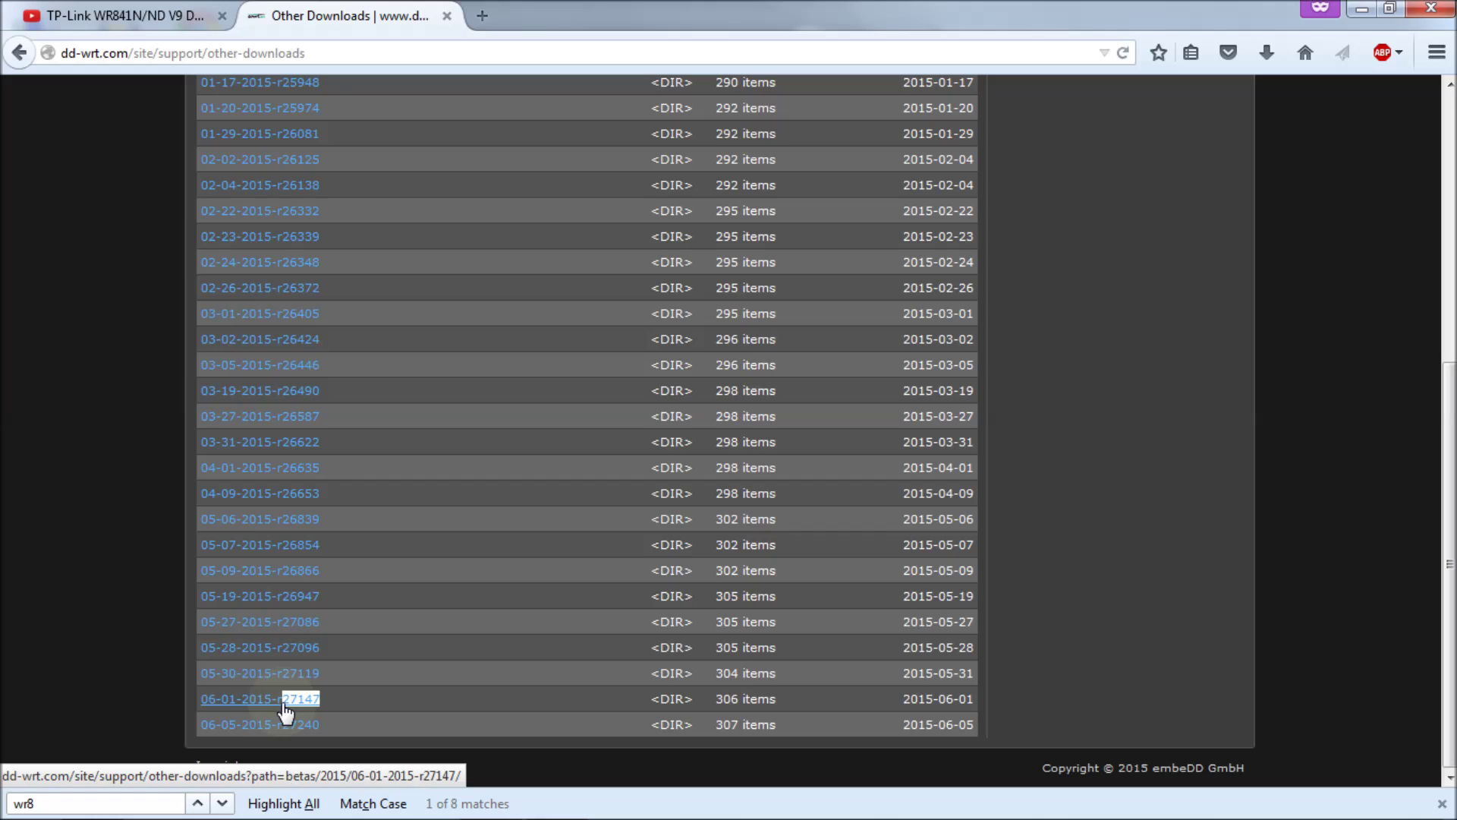
pyautogui.click(335, 698)
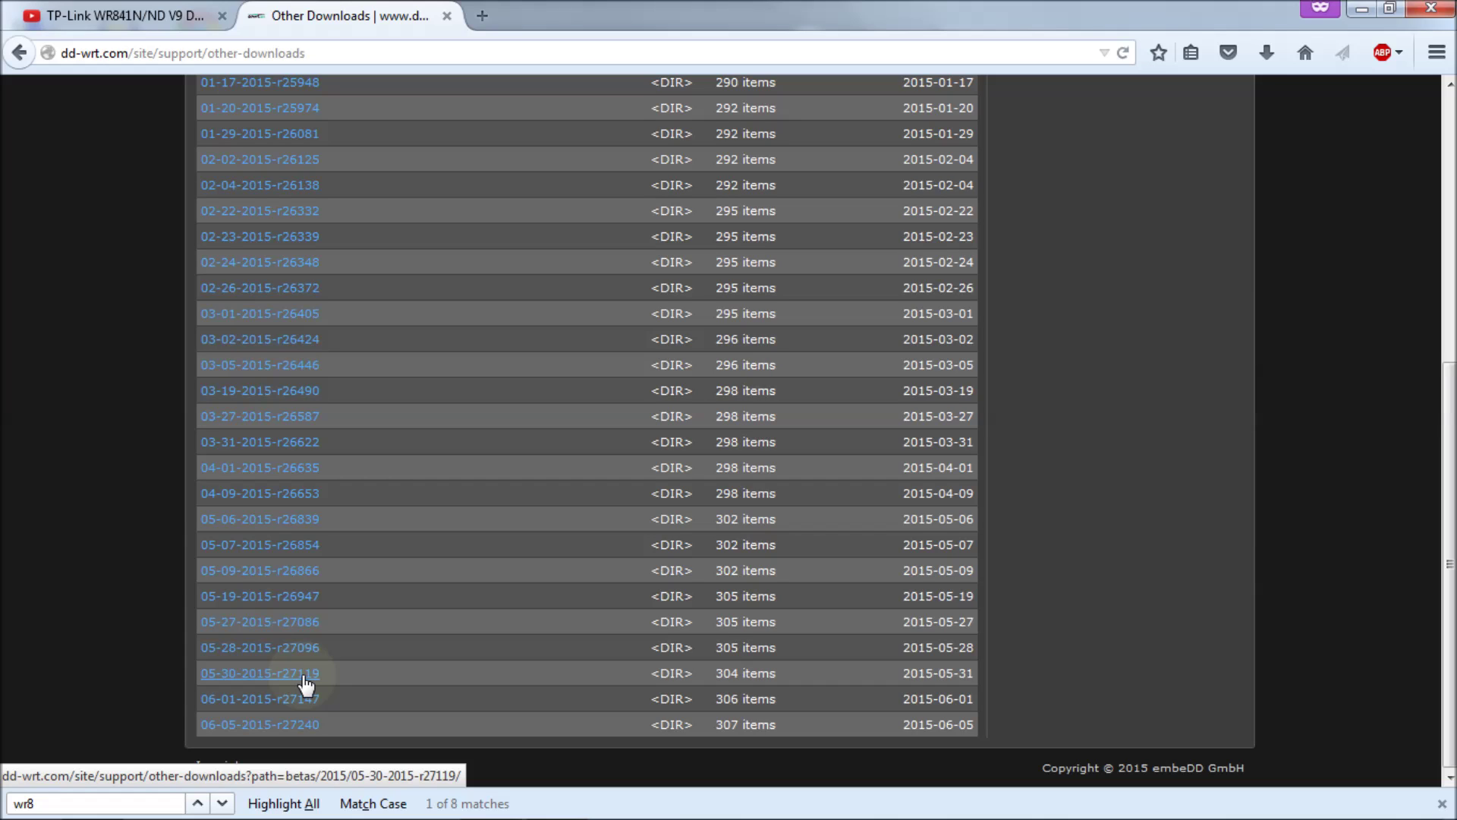
# Step: Open the 05-30-2015-r27119 tplink_tl-wr841ndv9 folder, then go back to the Router Database
pyautogui.click(306, 674)
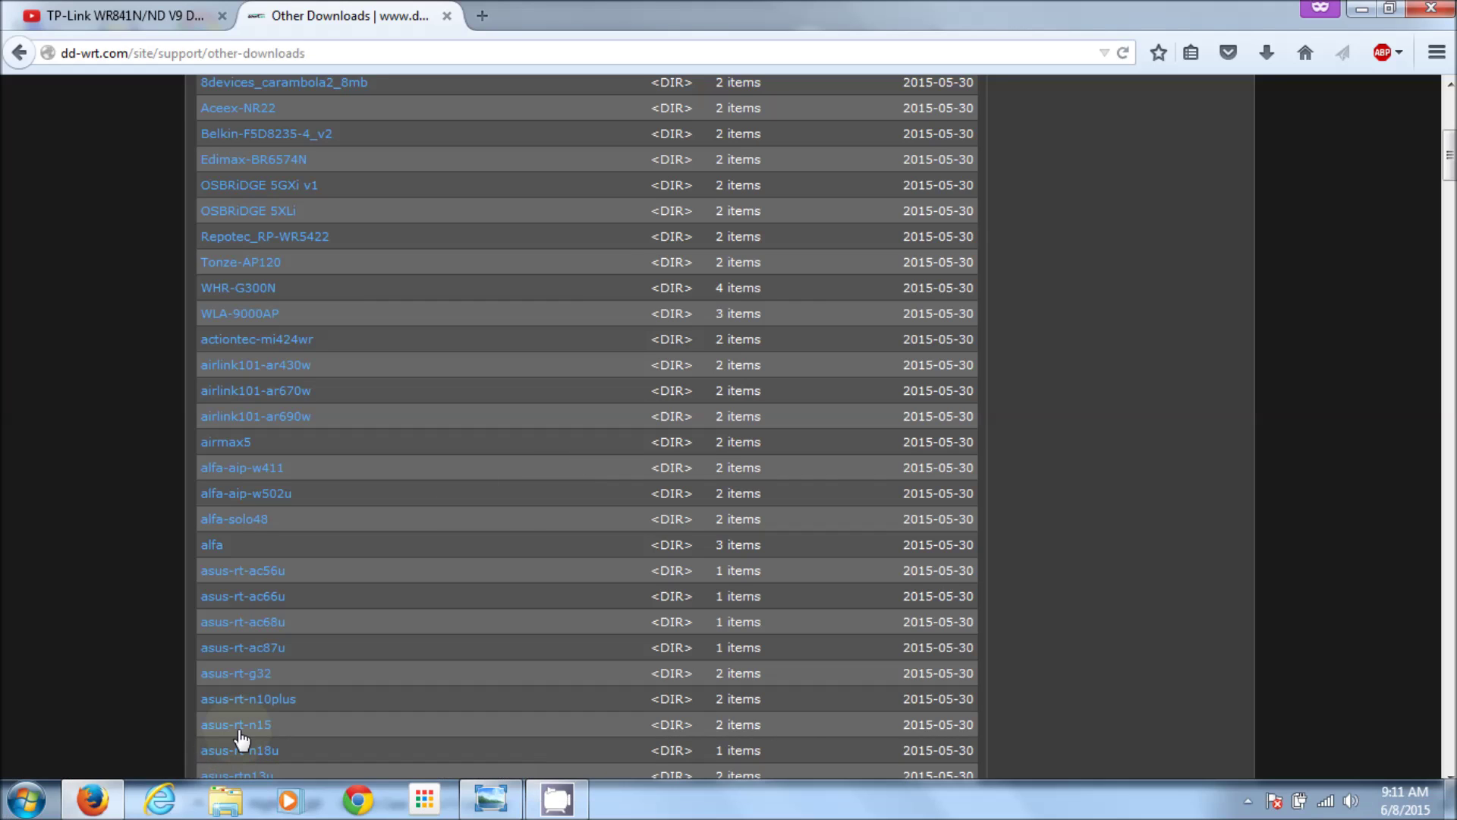
pyautogui.click(223, 804)
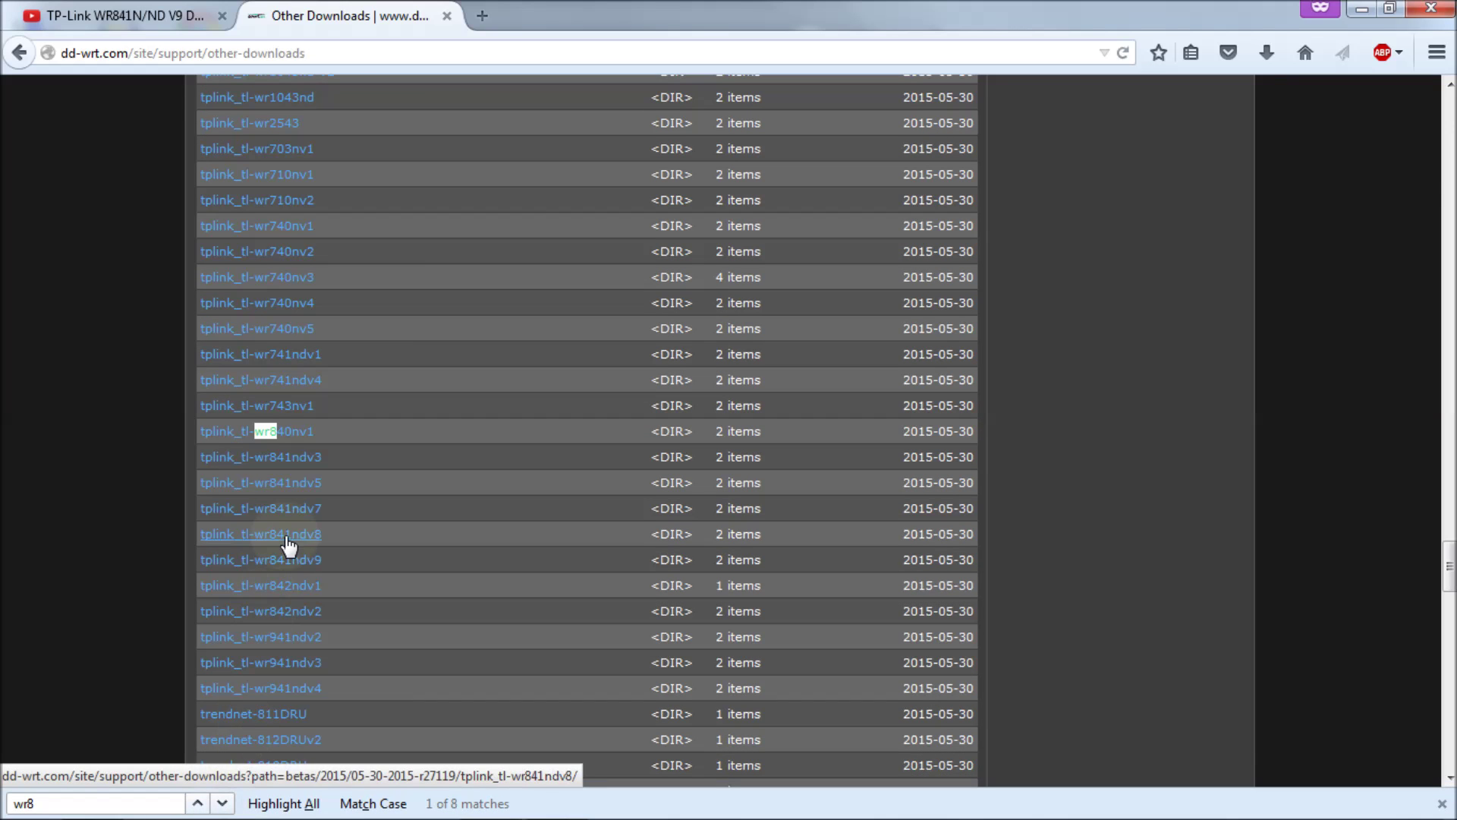
pyautogui.click(317, 563)
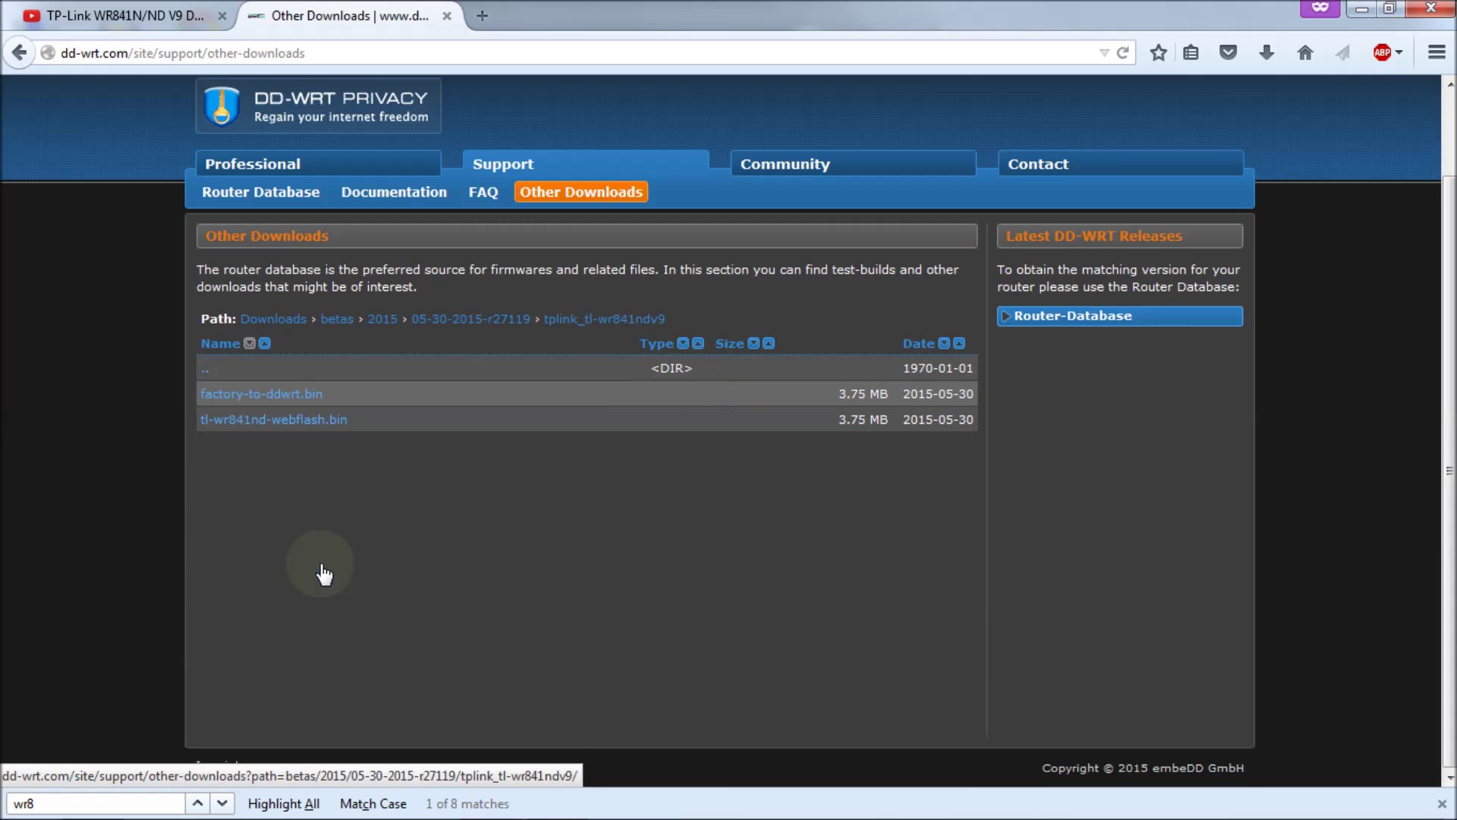
pyautogui.click(17, 61)
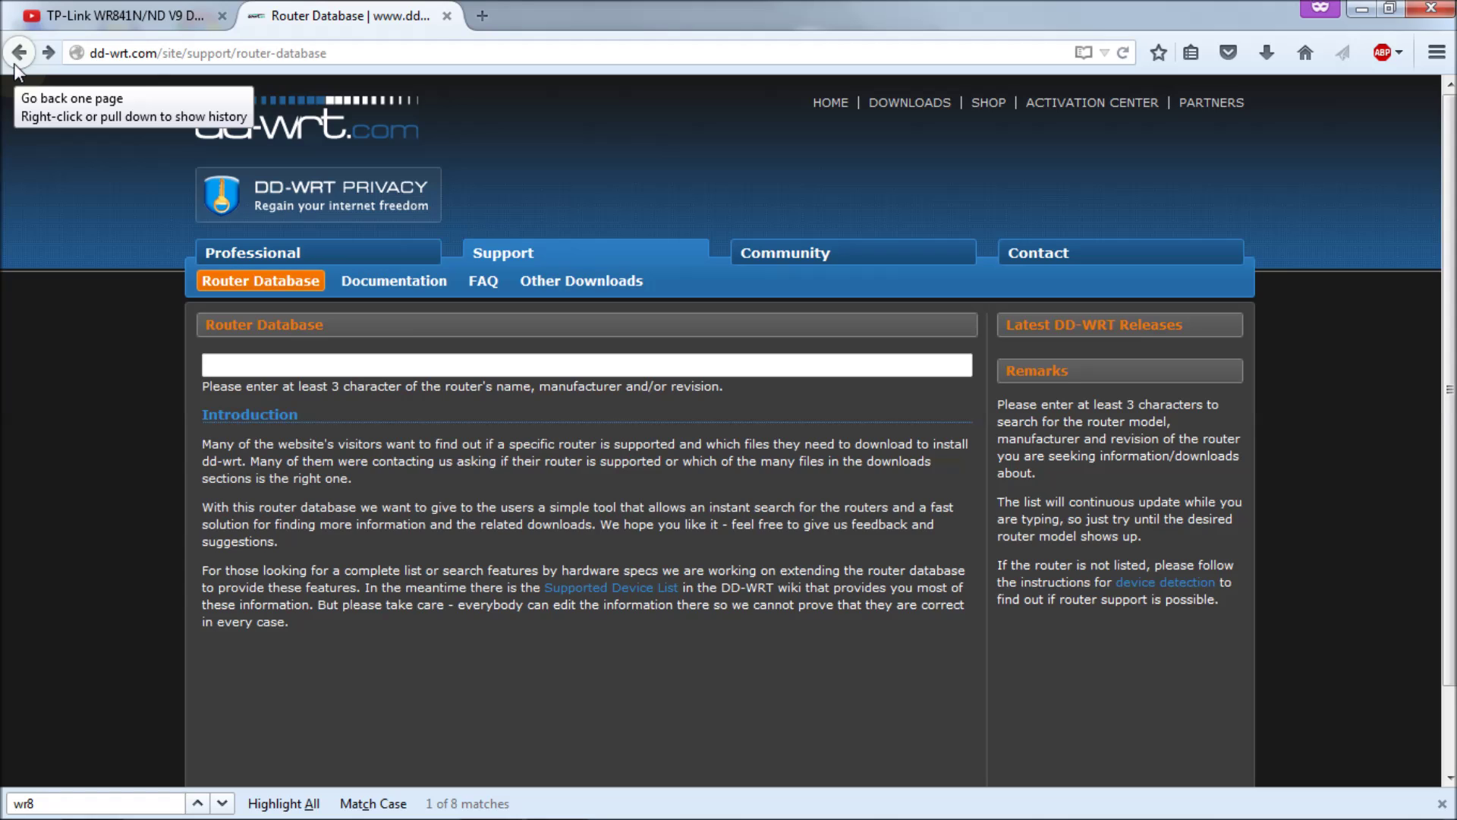
pyautogui.moveTo(445, 814)
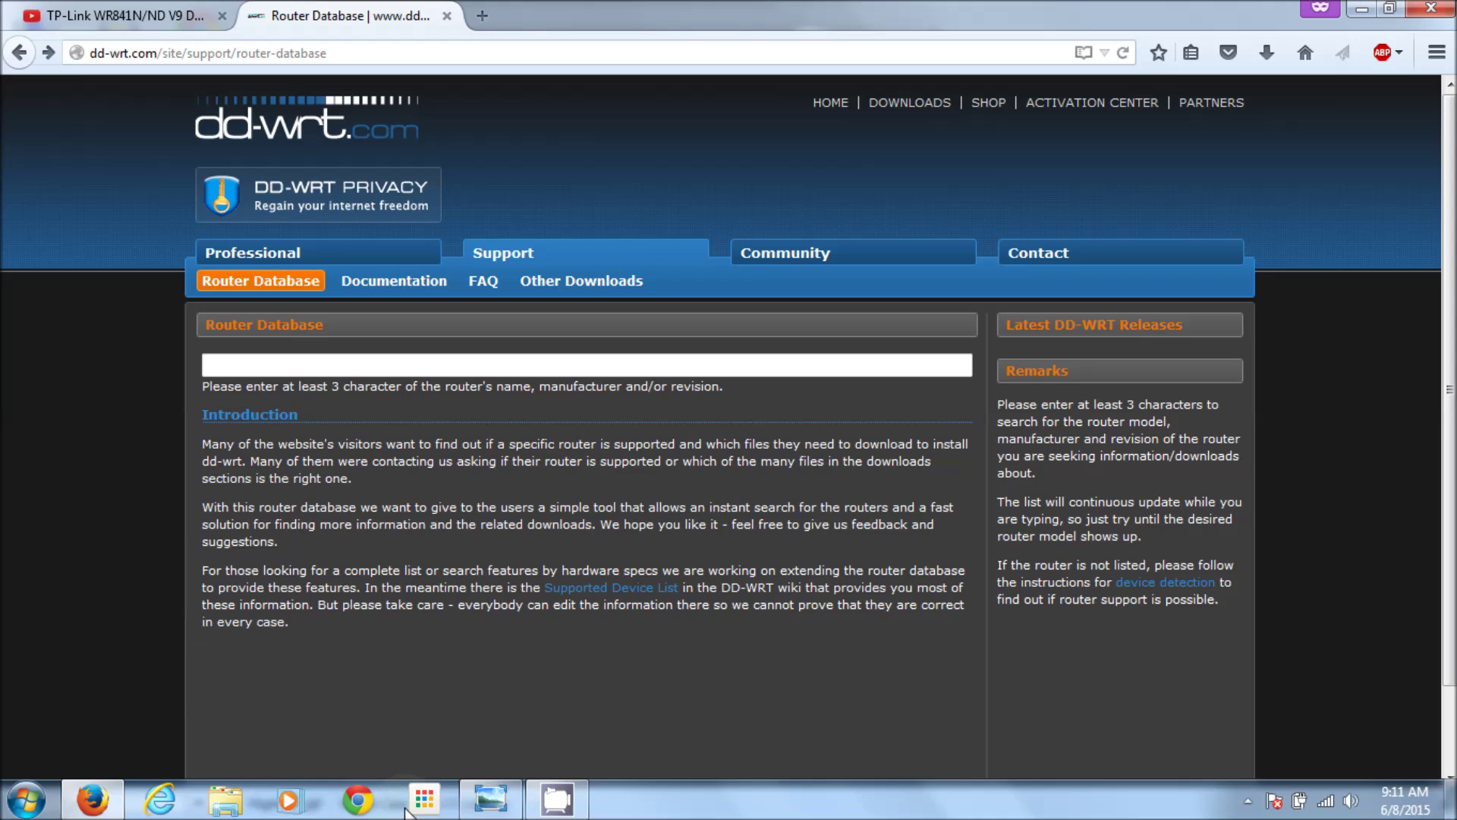
pyautogui.click(490, 799)
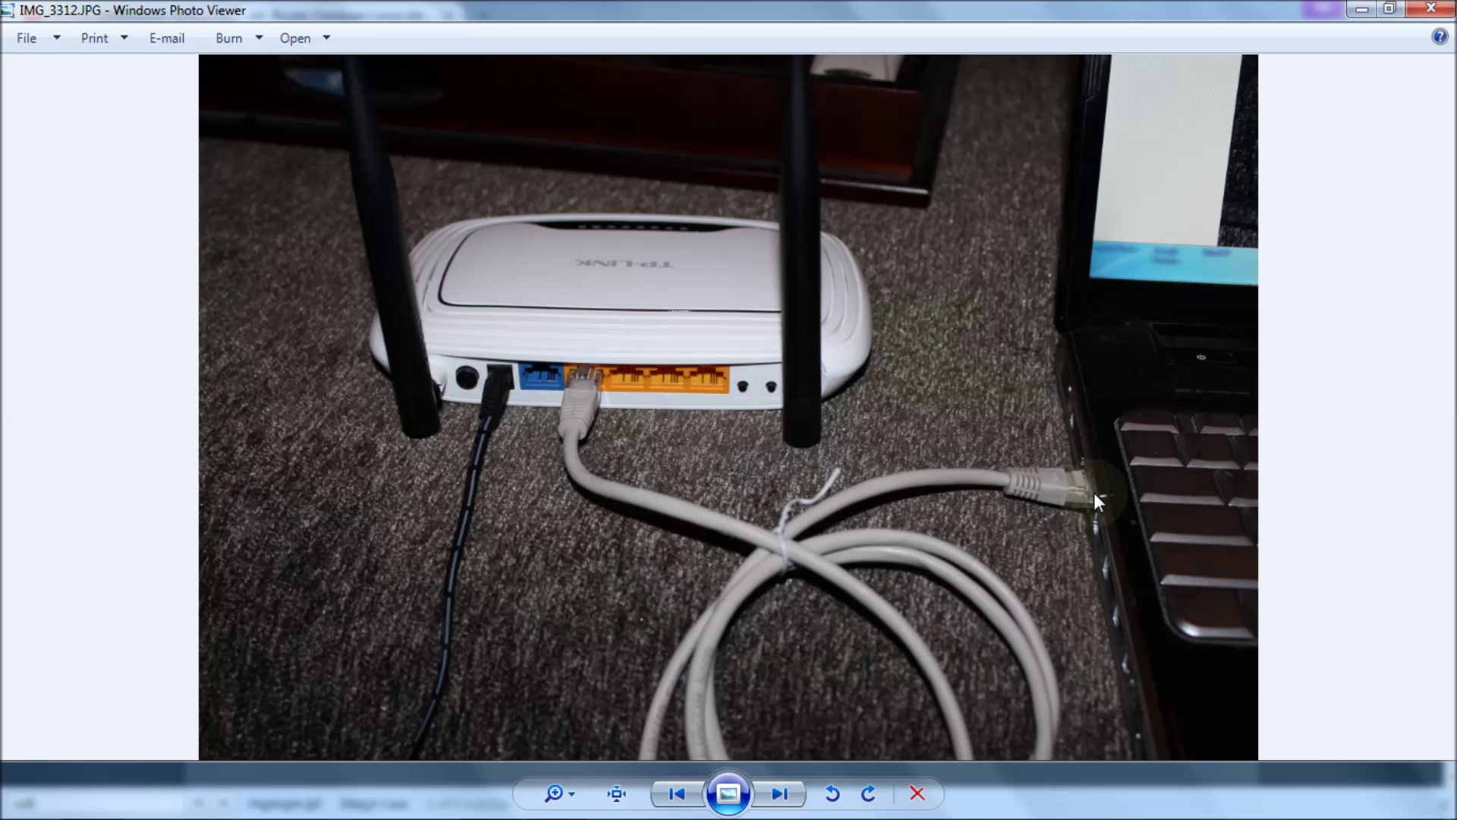
pyautogui.hotkey('alt', 'F4')
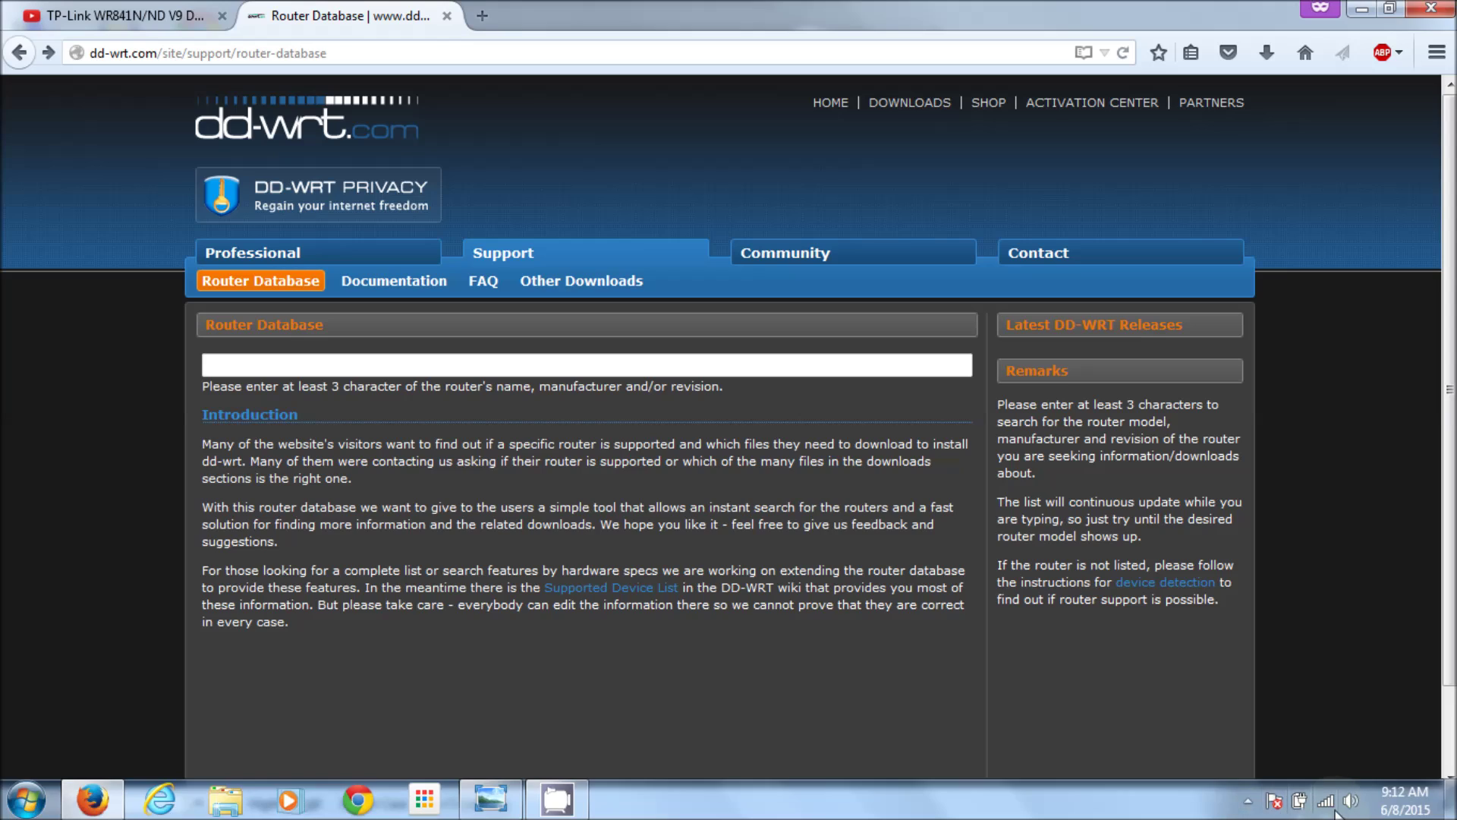
# Step: Bring up the taskbar list of available networks
pyautogui.moveTo(1327, 803)
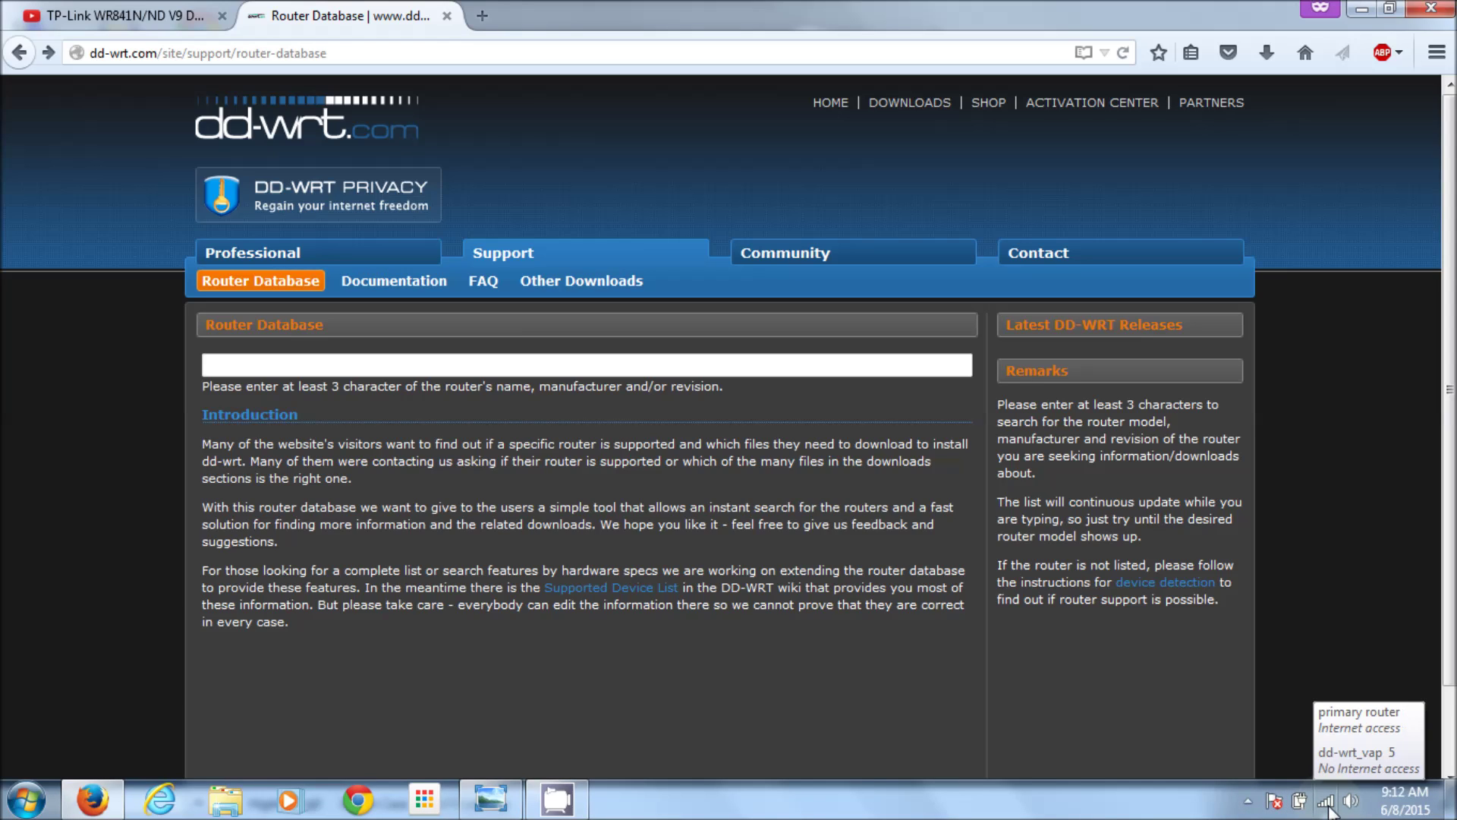
pyautogui.click(1328, 810)
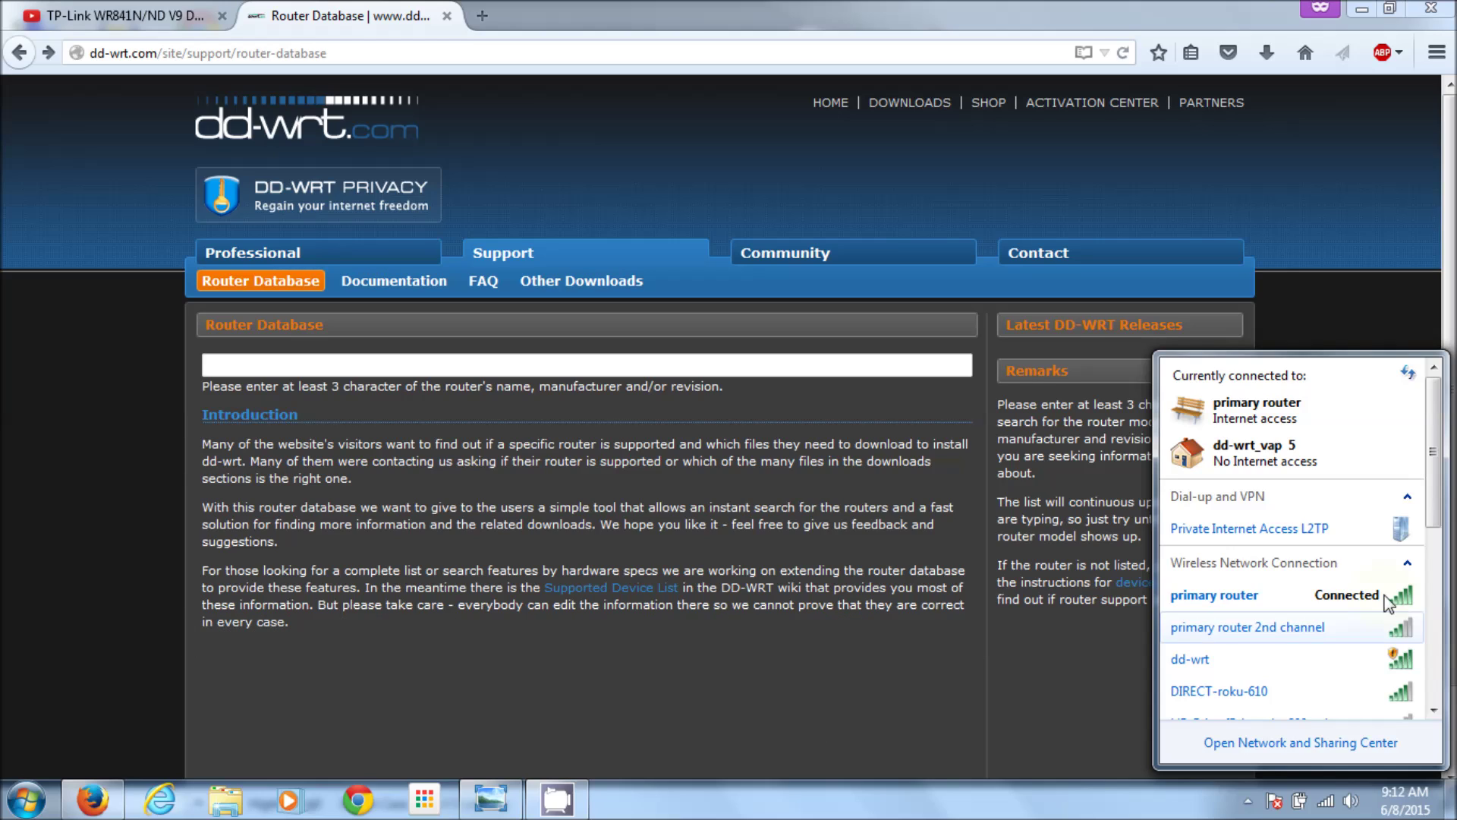
pyautogui.hotkey('ctrl', 'f')
pyautogui.write('wr8')
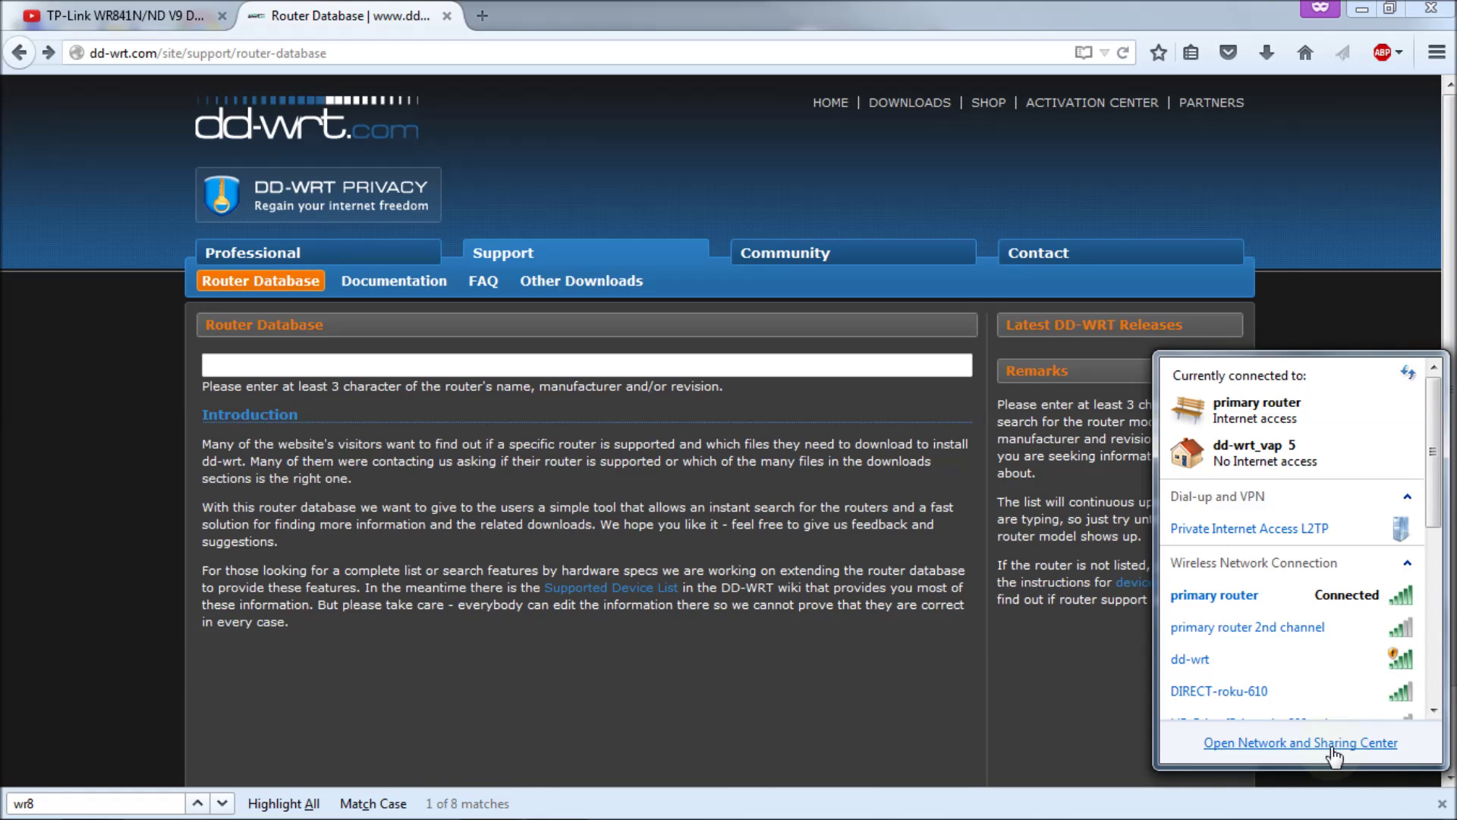
pyautogui.click(1328, 807)
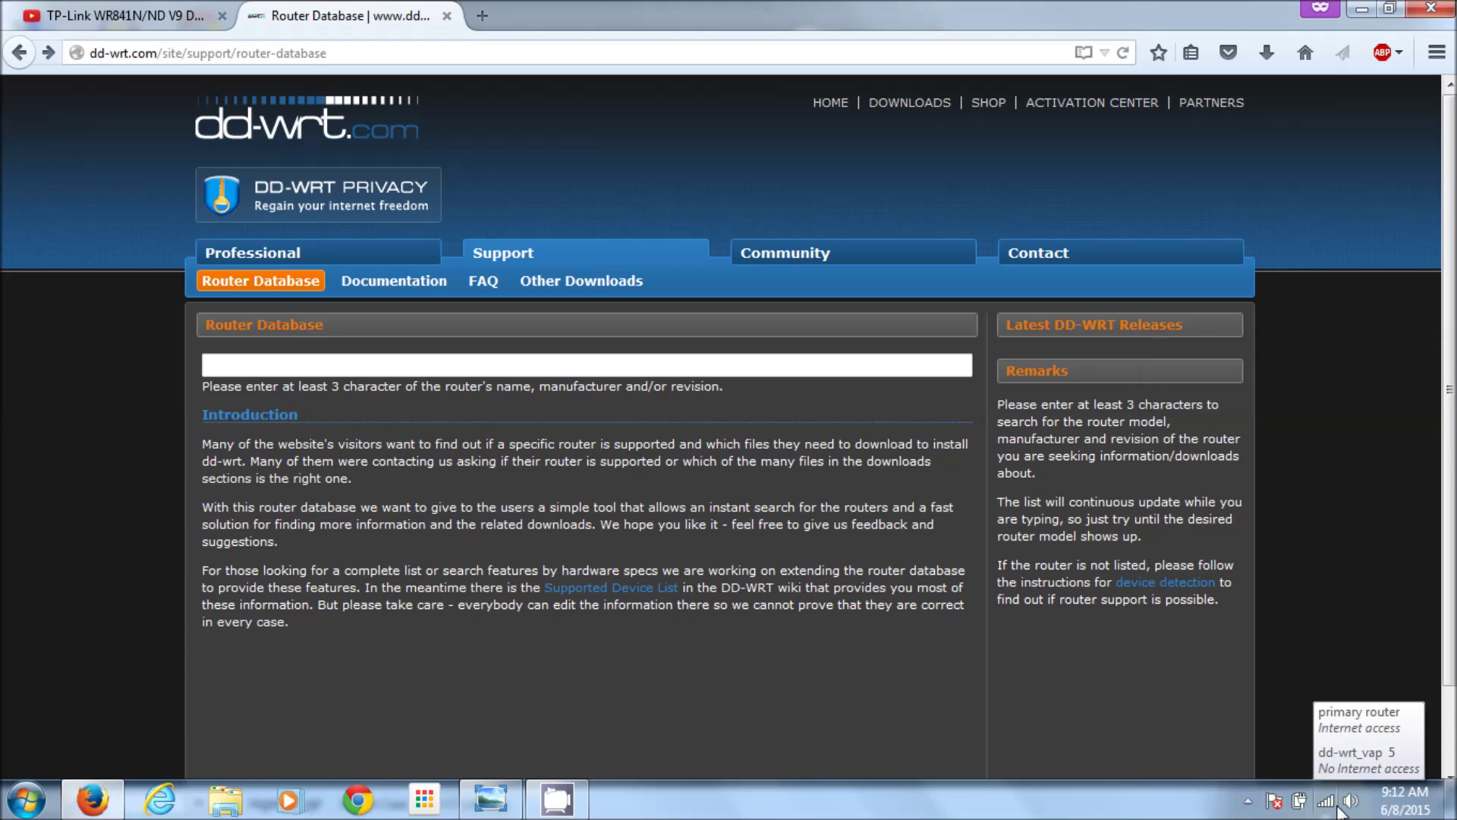
pyautogui.click(1329, 806)
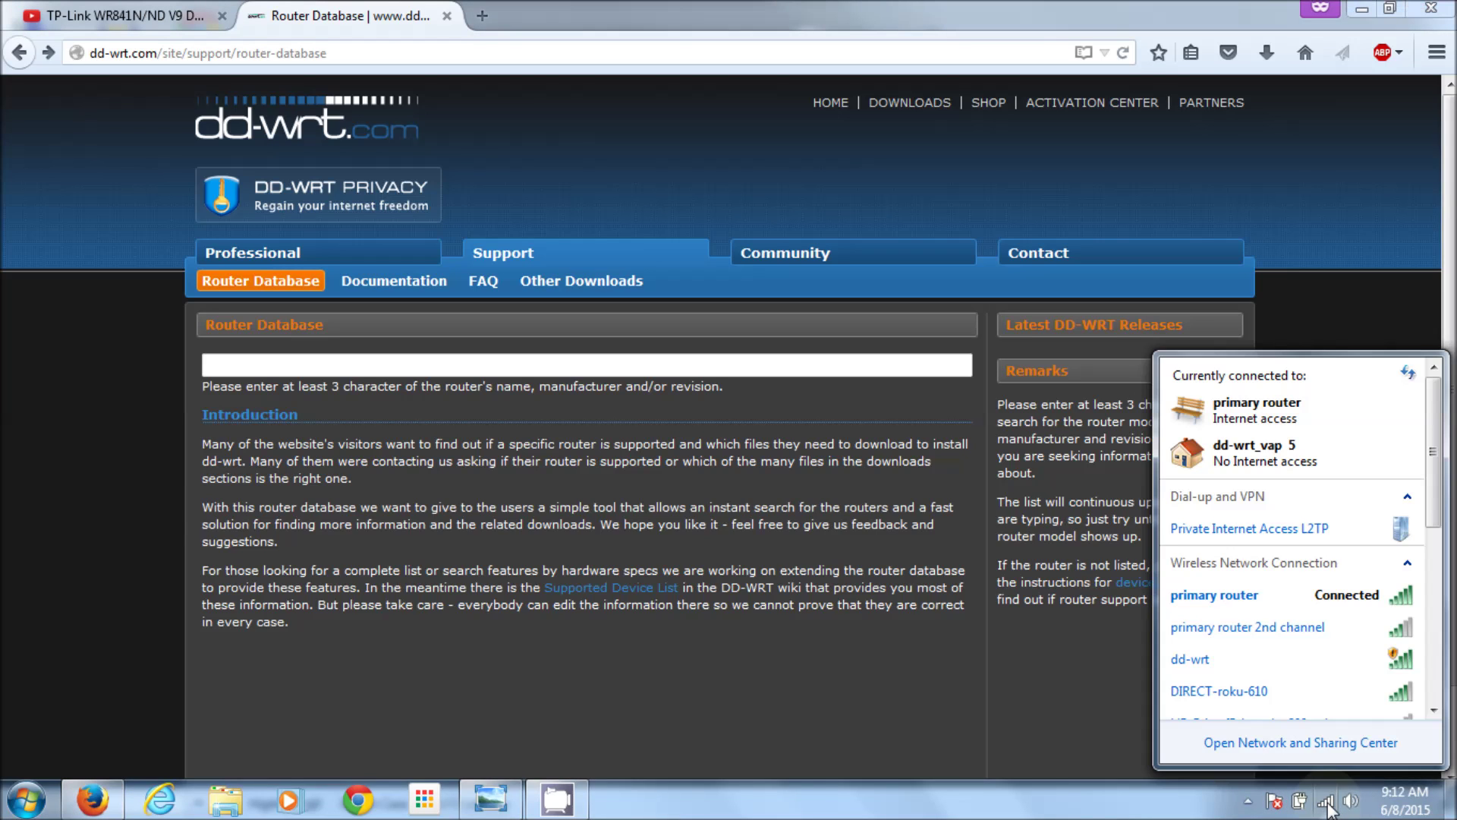
# Step: Through Network and Sharing Center's adapter settings, disable the Wireless Network Connection adapter
pyautogui.click(1304, 744)
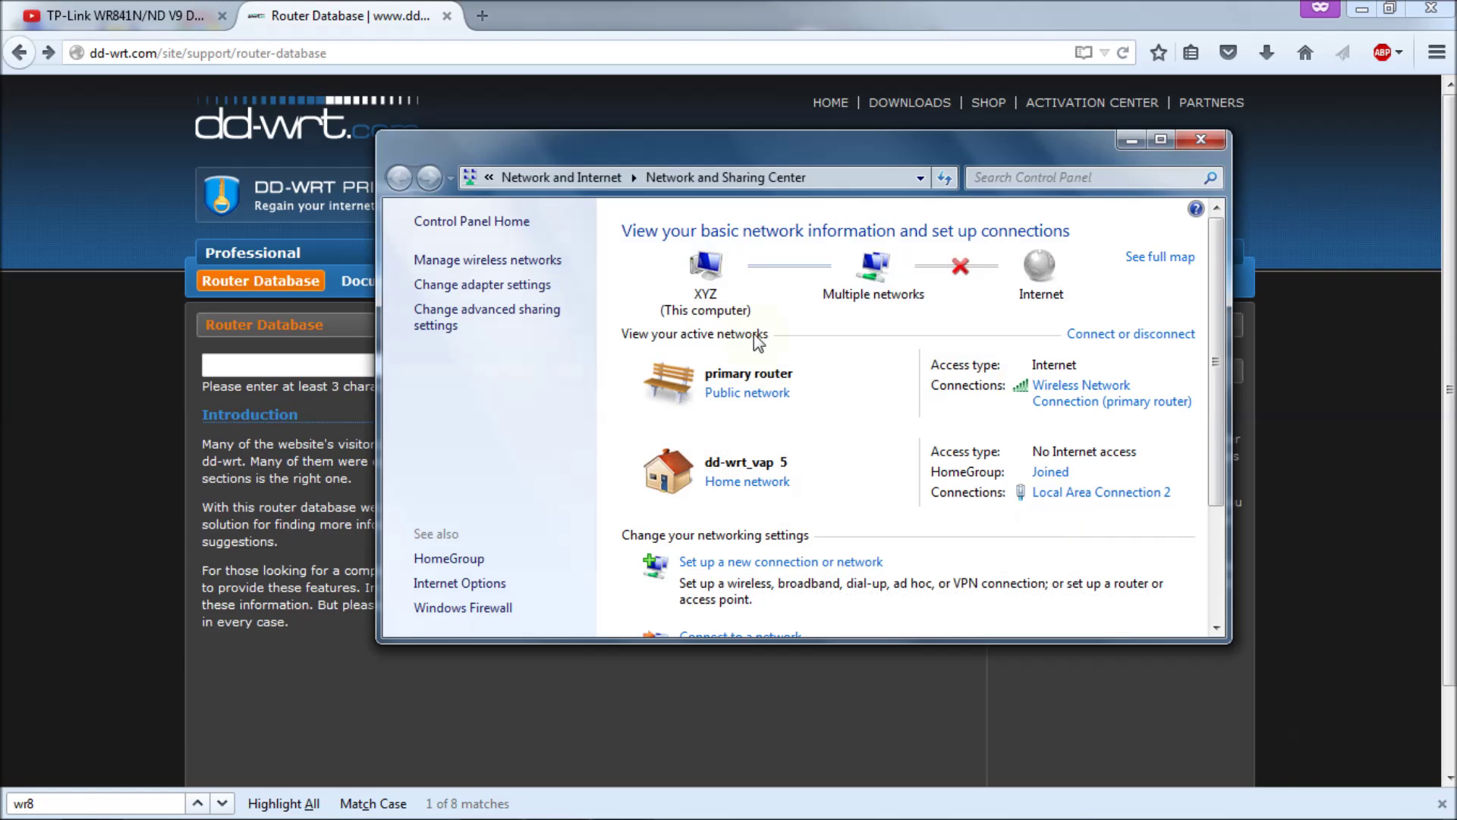
pyautogui.click(497, 285)
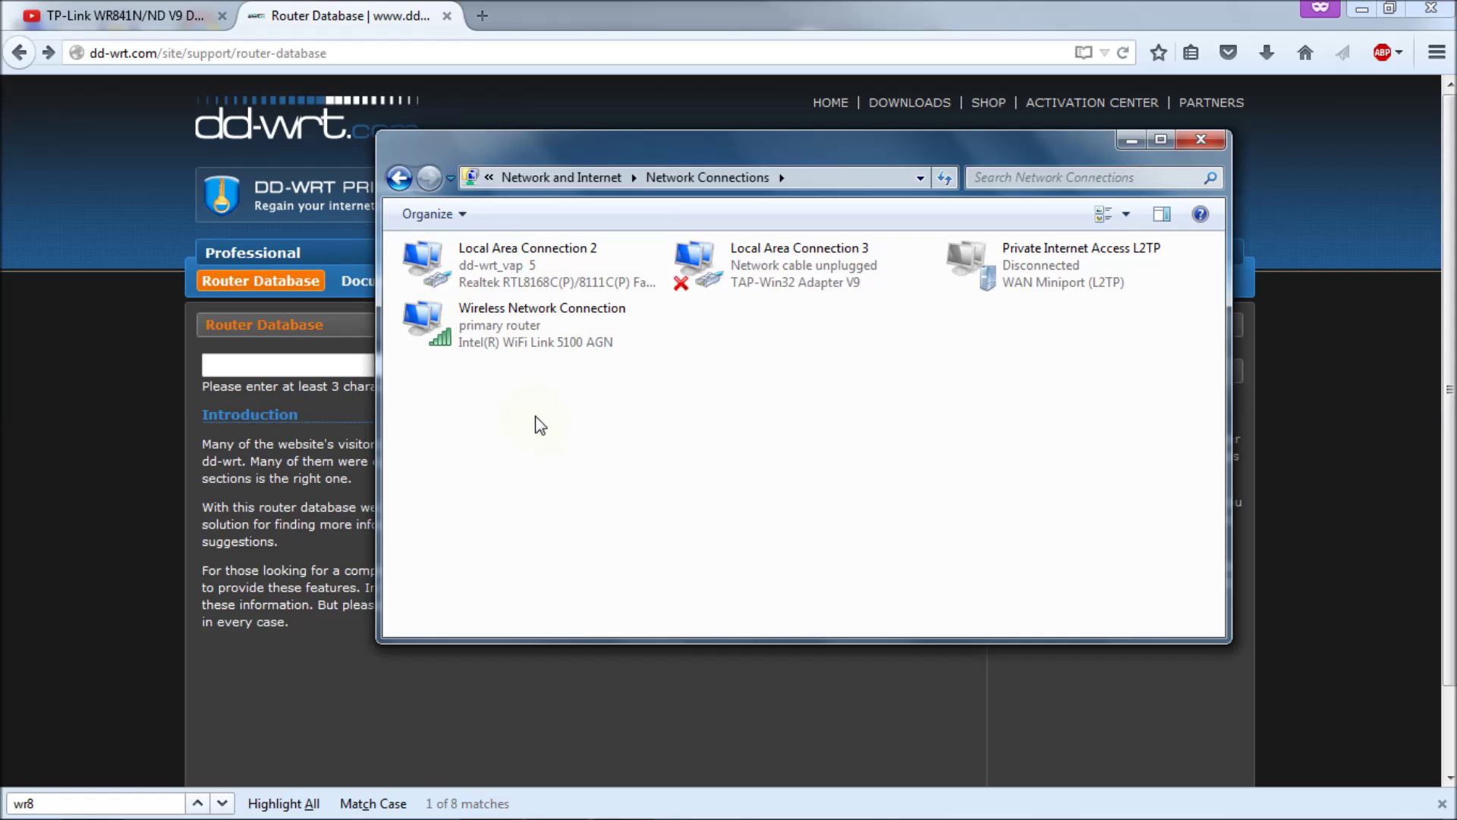
pyautogui.rightClick(504, 326)
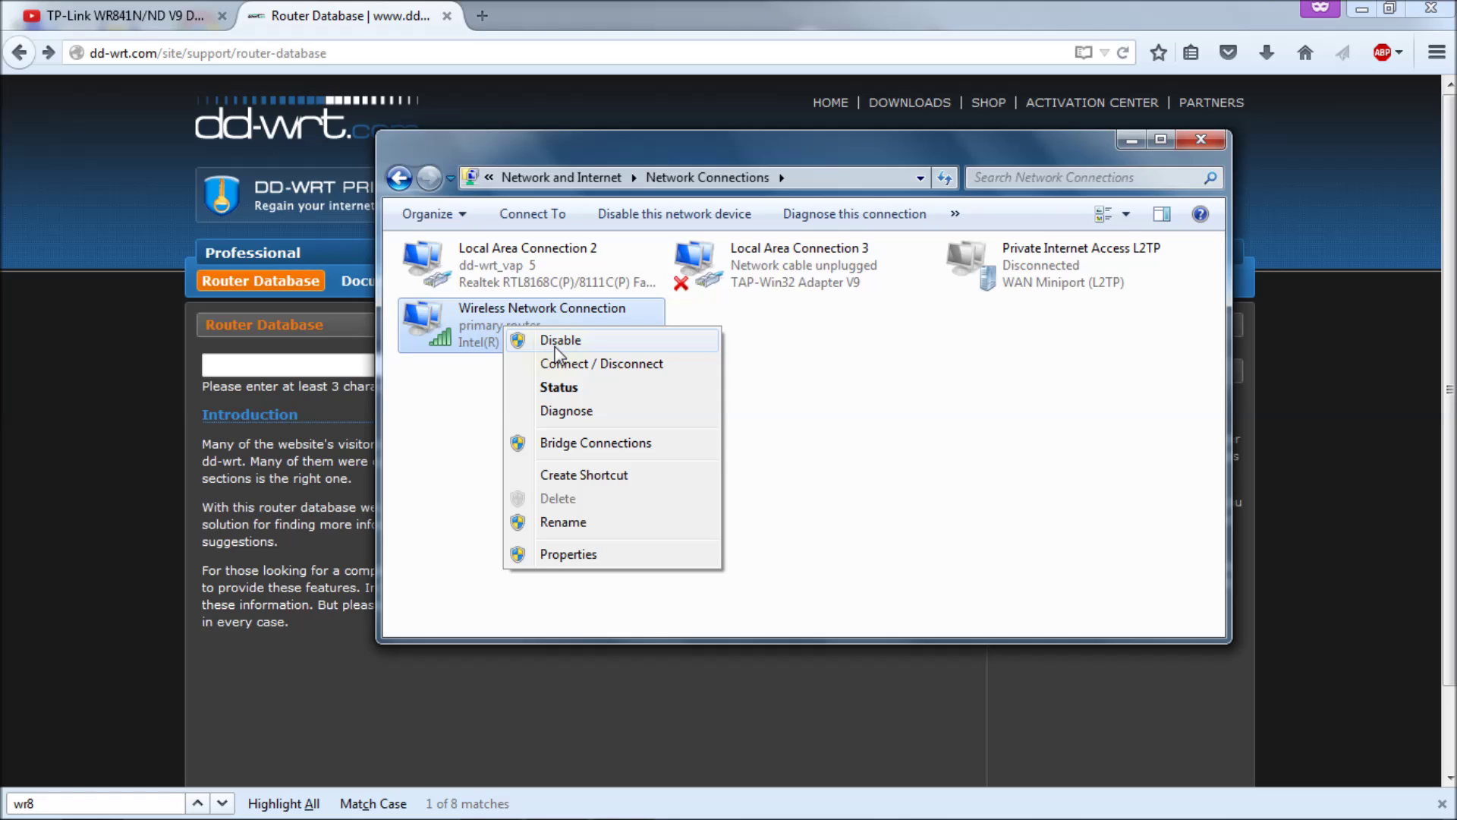
pyautogui.click(557, 350)
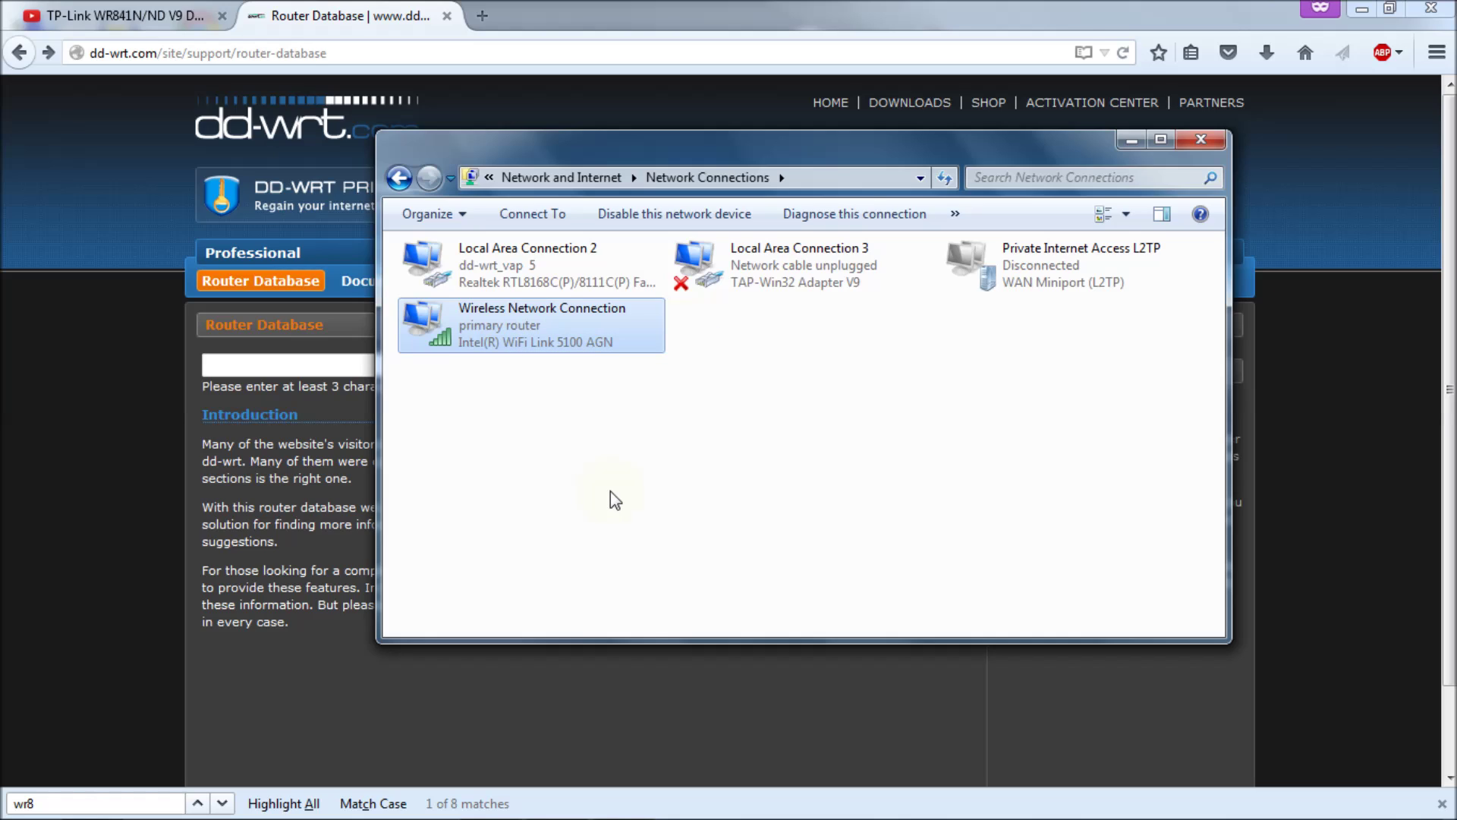
pyautogui.rightClick(516, 257)
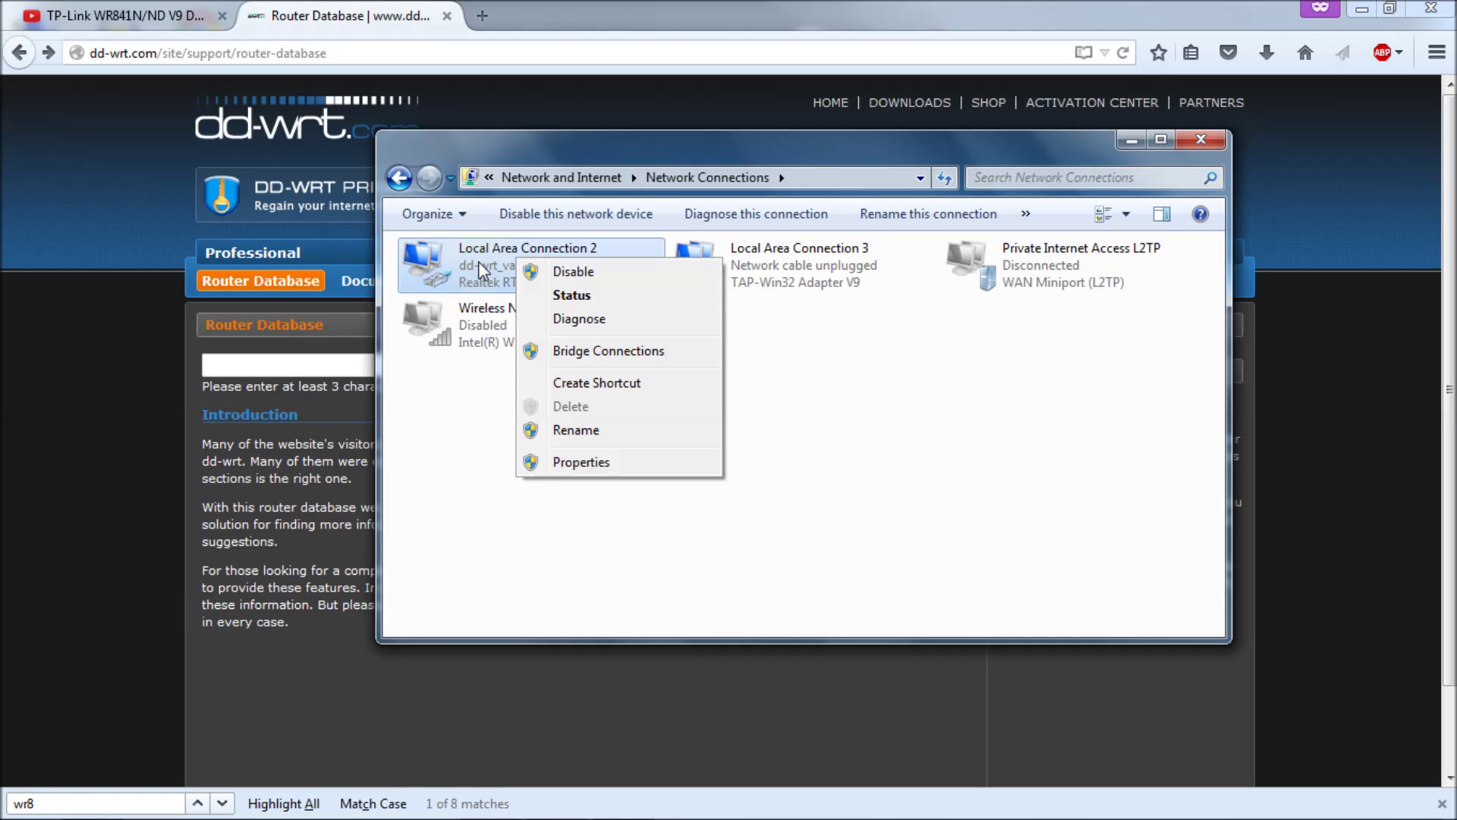
pyautogui.click(580, 463)
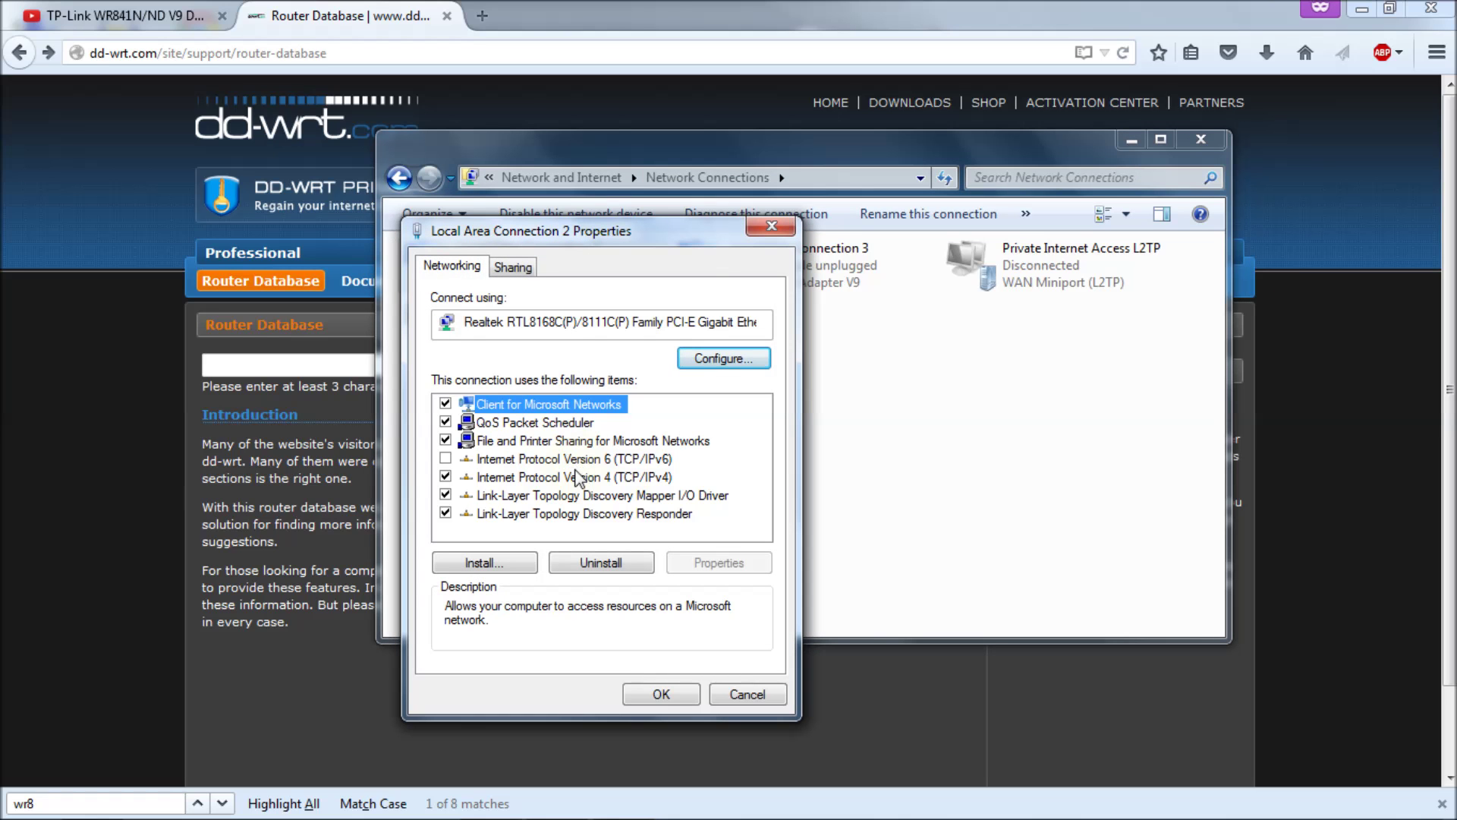
pyautogui.doubleClick(582, 477)
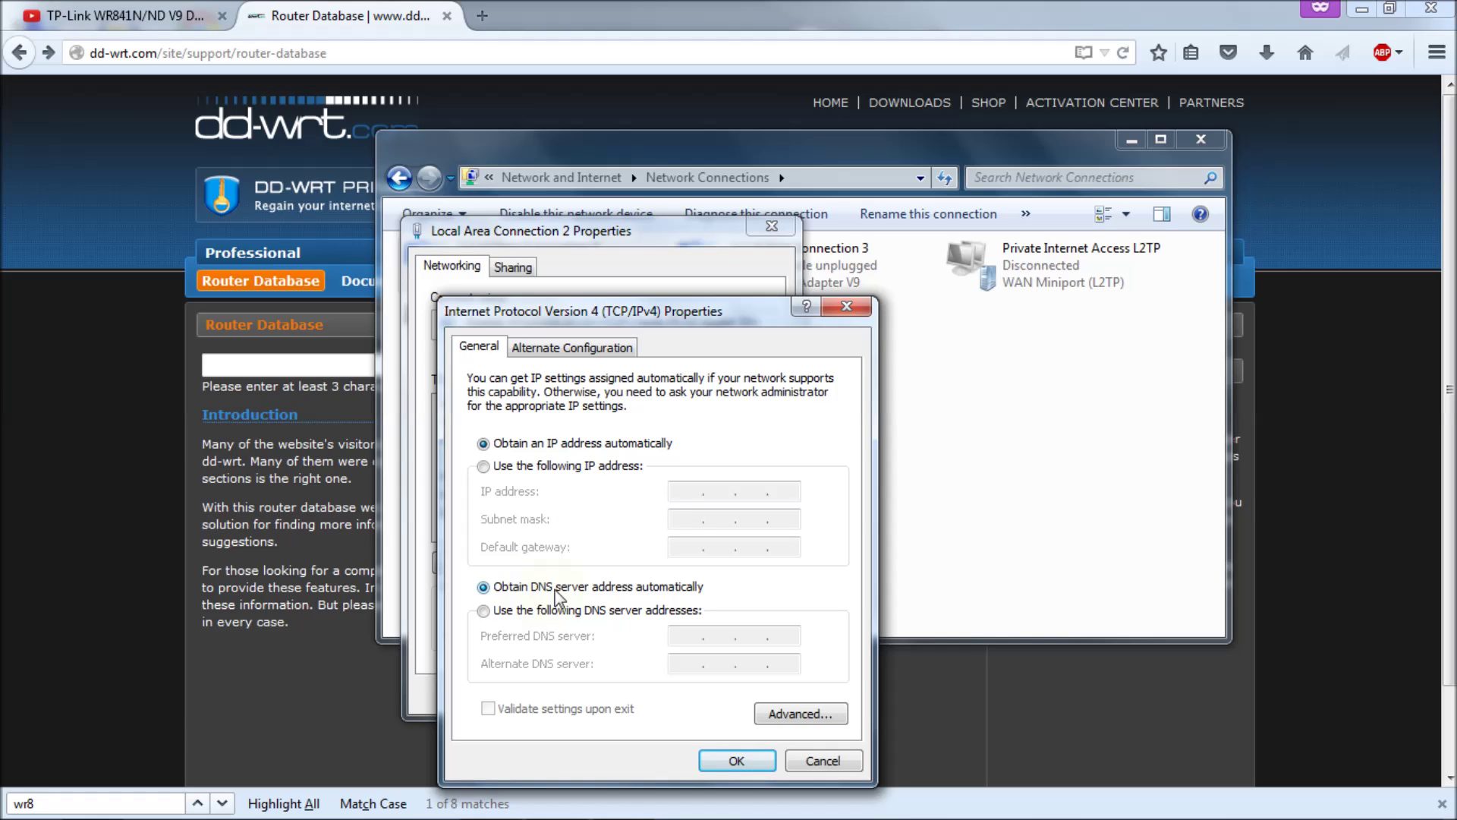
pyautogui.click(738, 761)
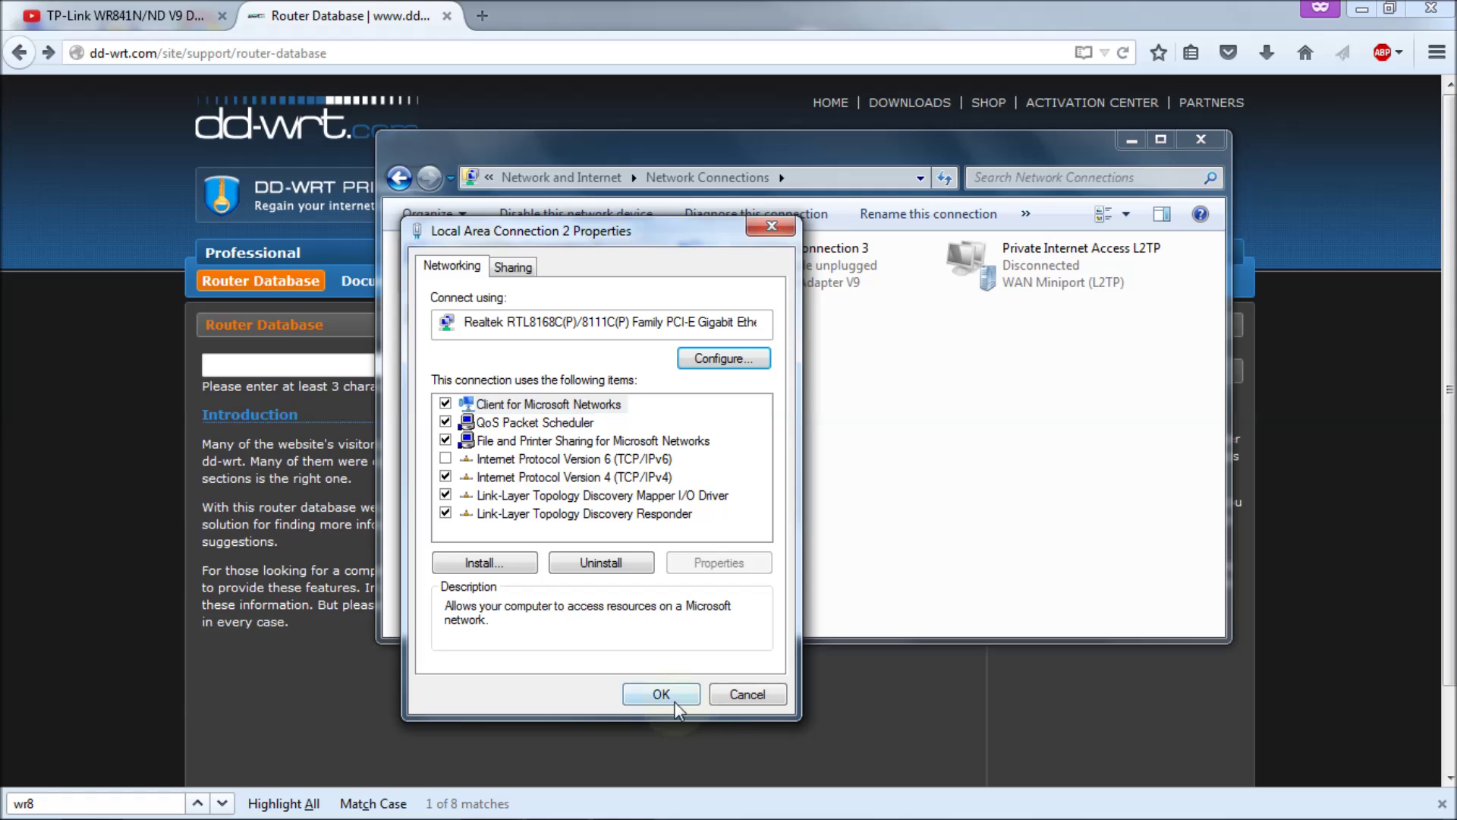
pyautogui.click(674, 695)
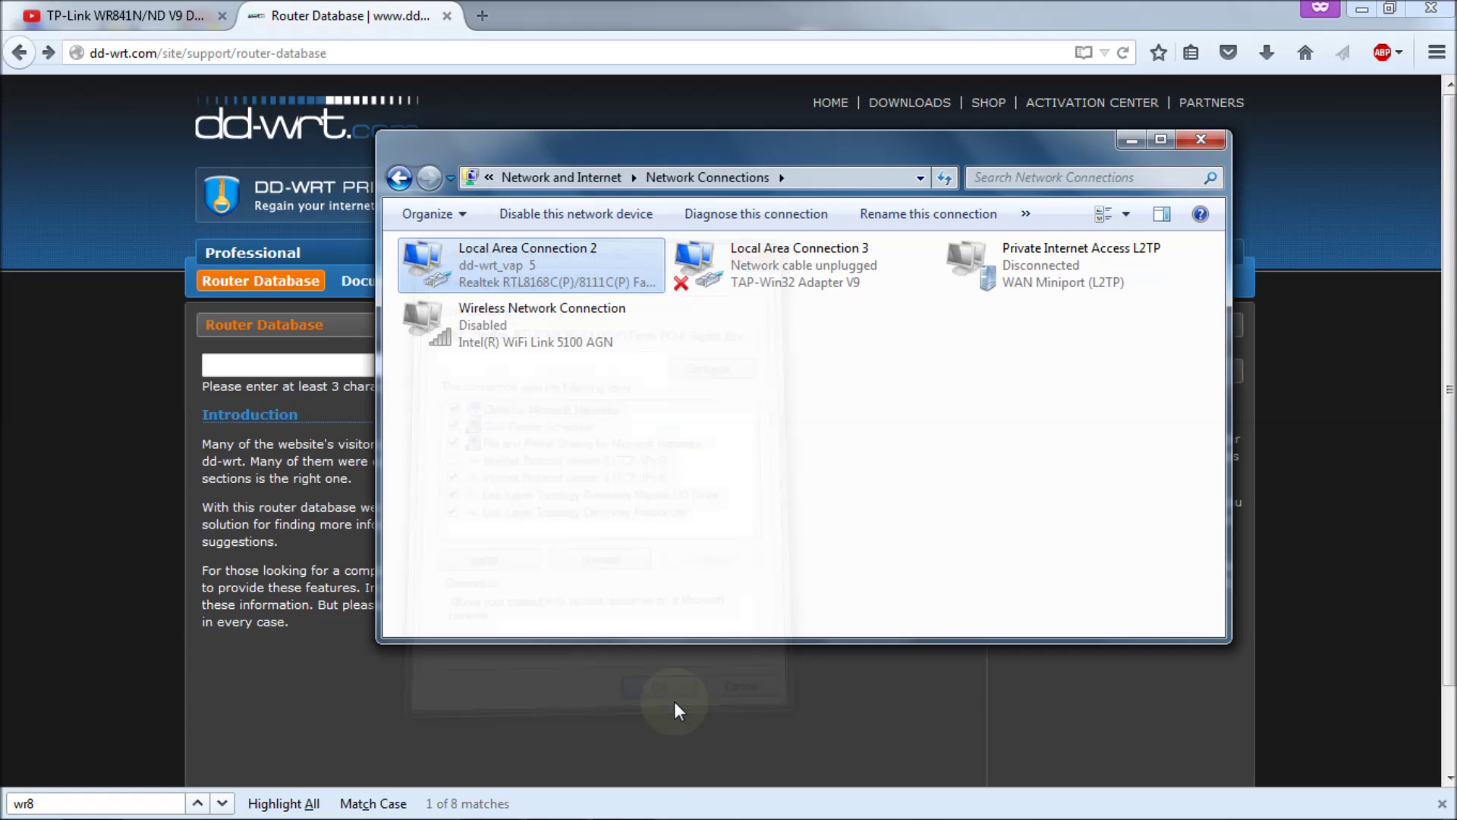
pyautogui.rightClick(531, 258)
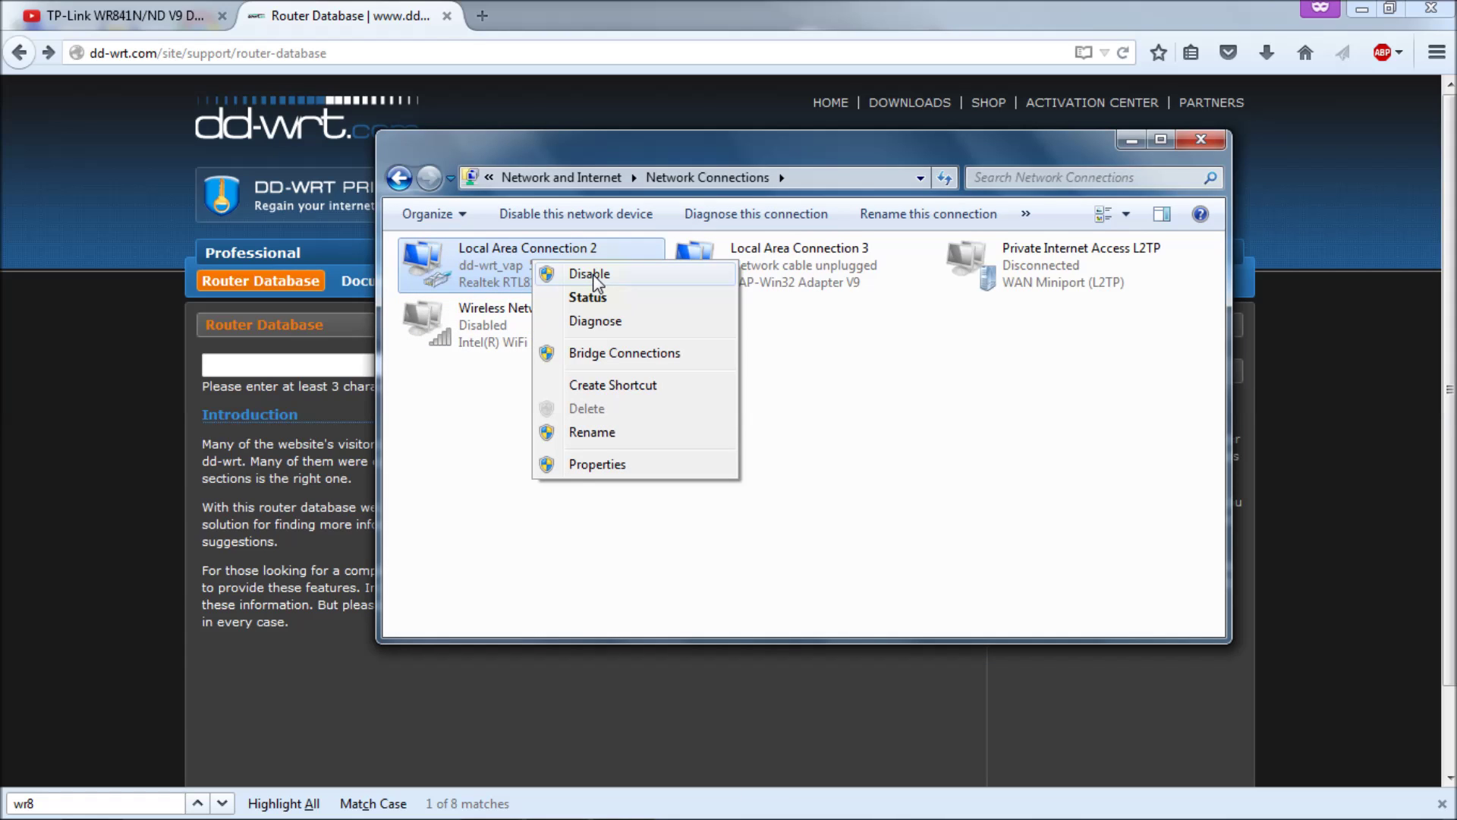
pyautogui.click(456, 396)
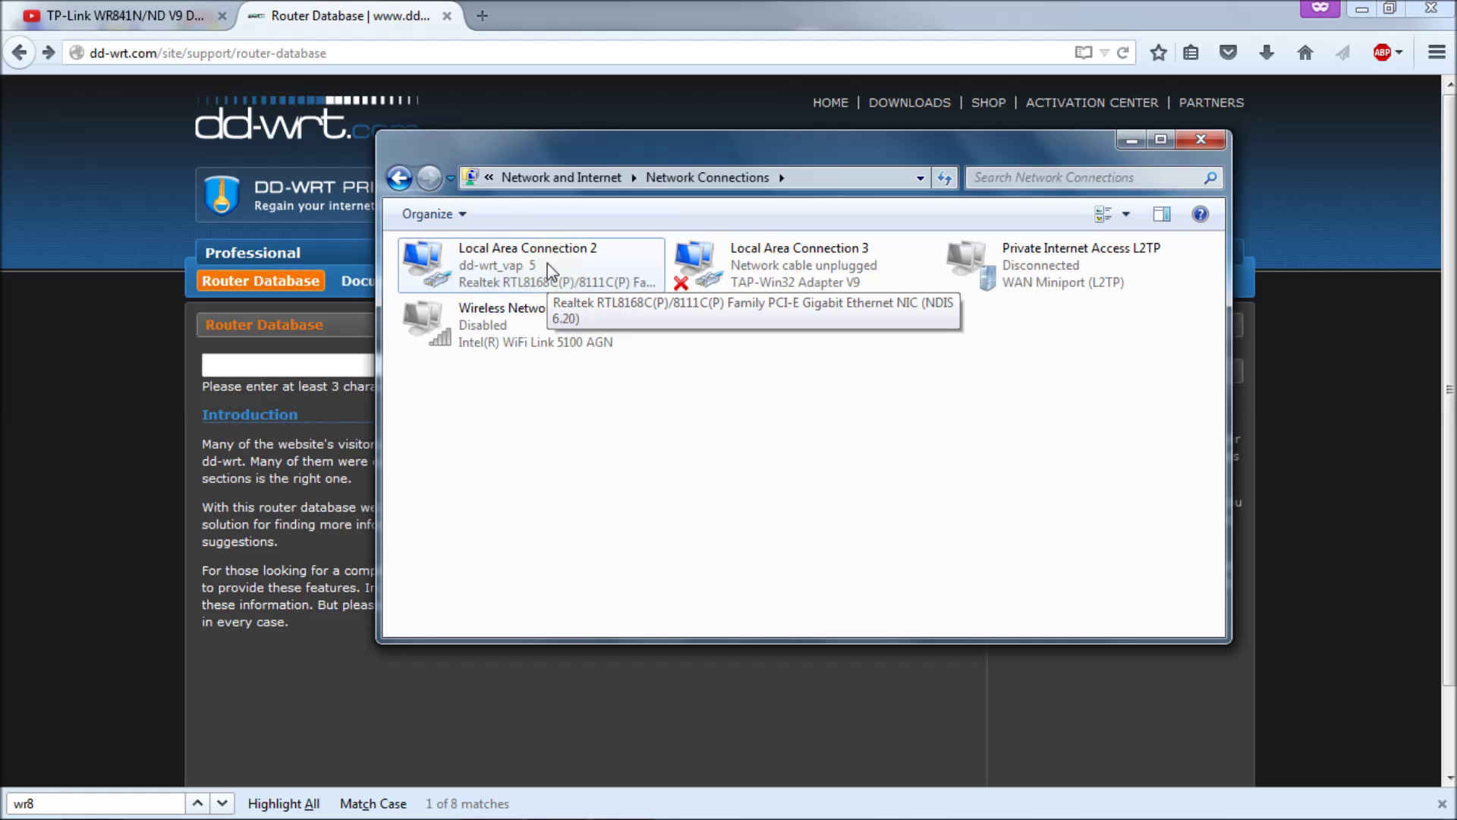
# Step: Close Network Connections and load 192.168.1.1 in a new private tab
pyautogui.click(1209, 143)
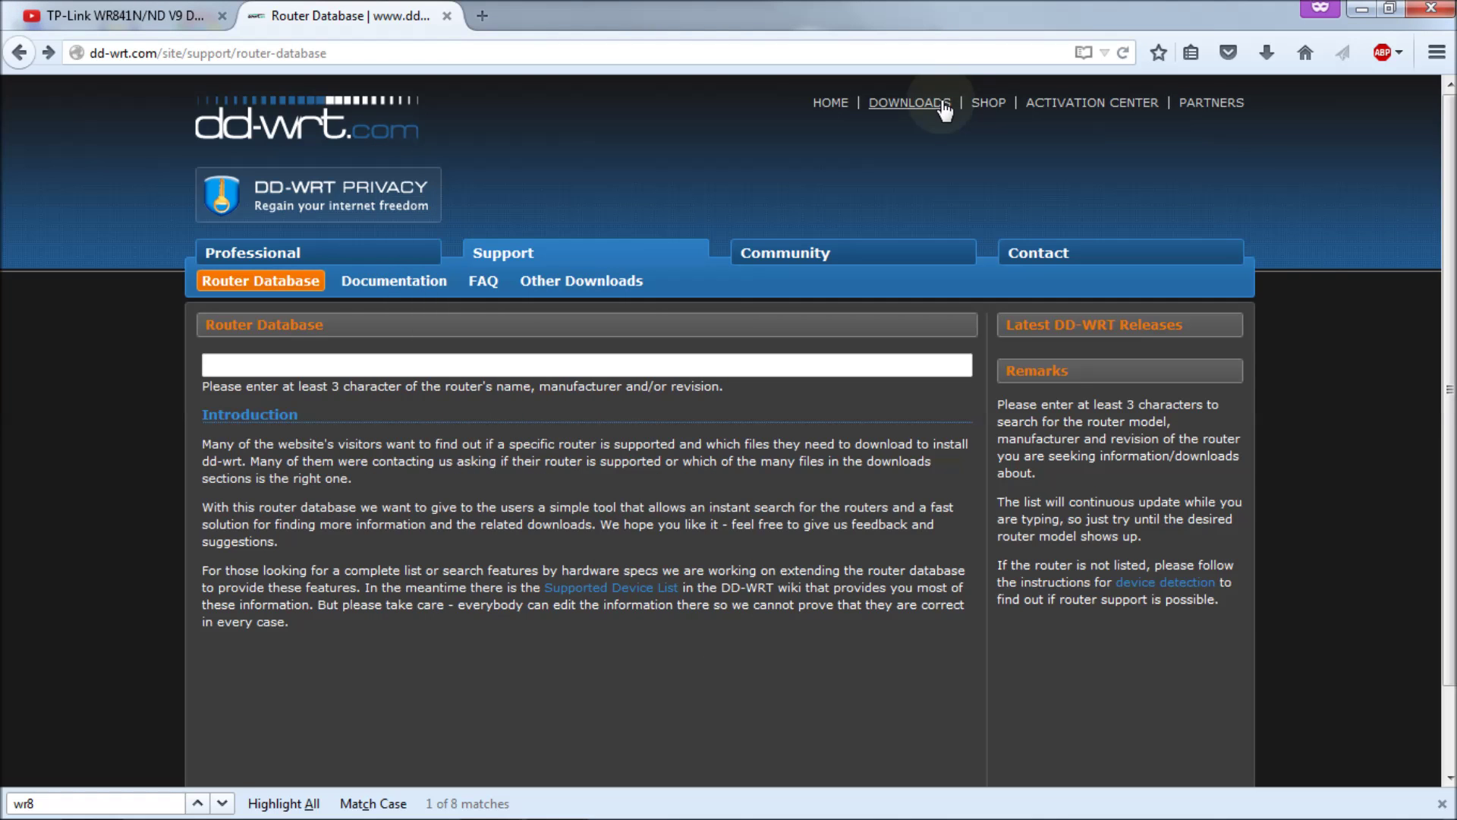
pyautogui.click(483, 16)
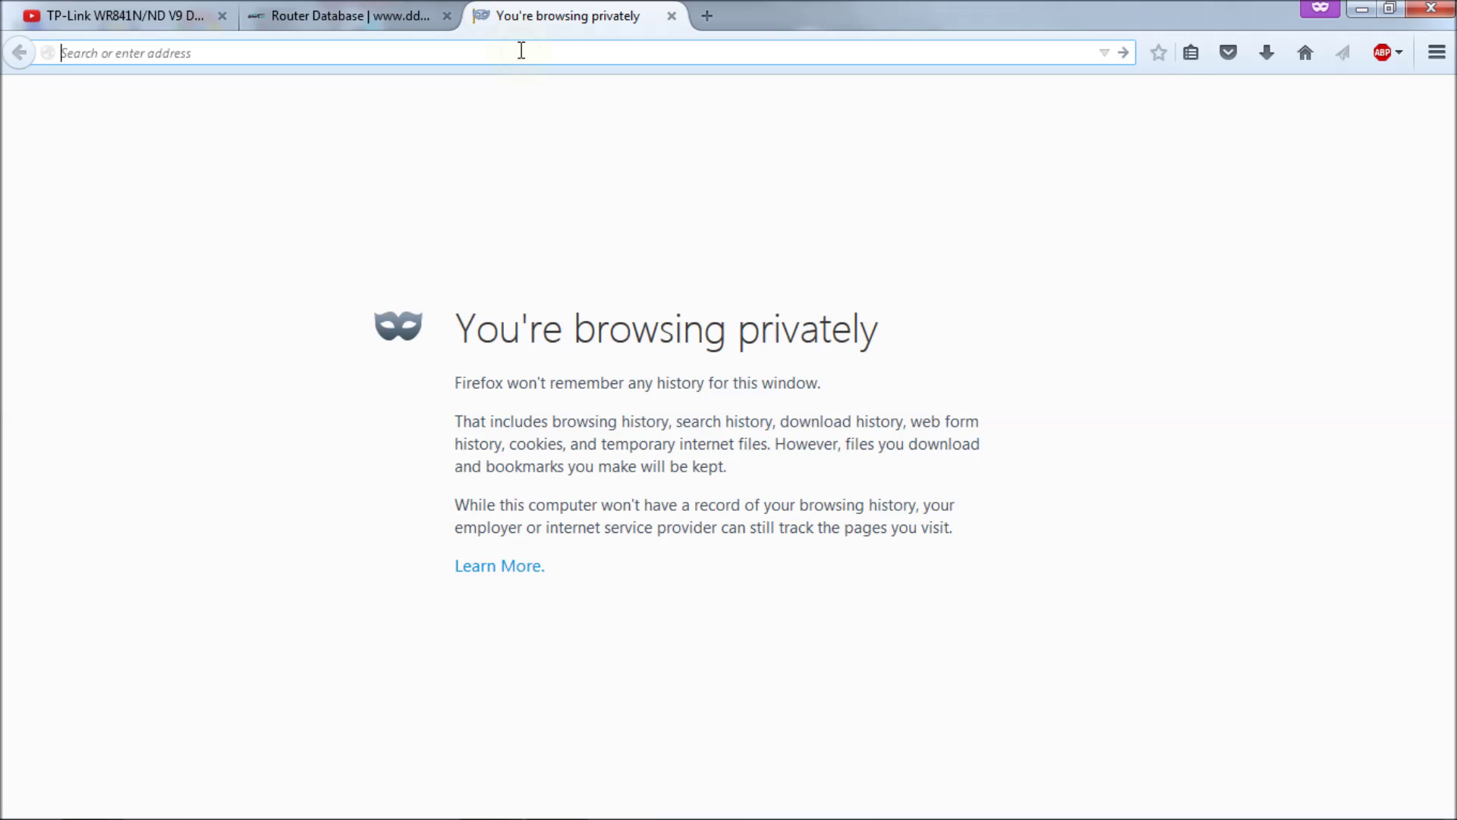
pyautogui.write('192.168.')
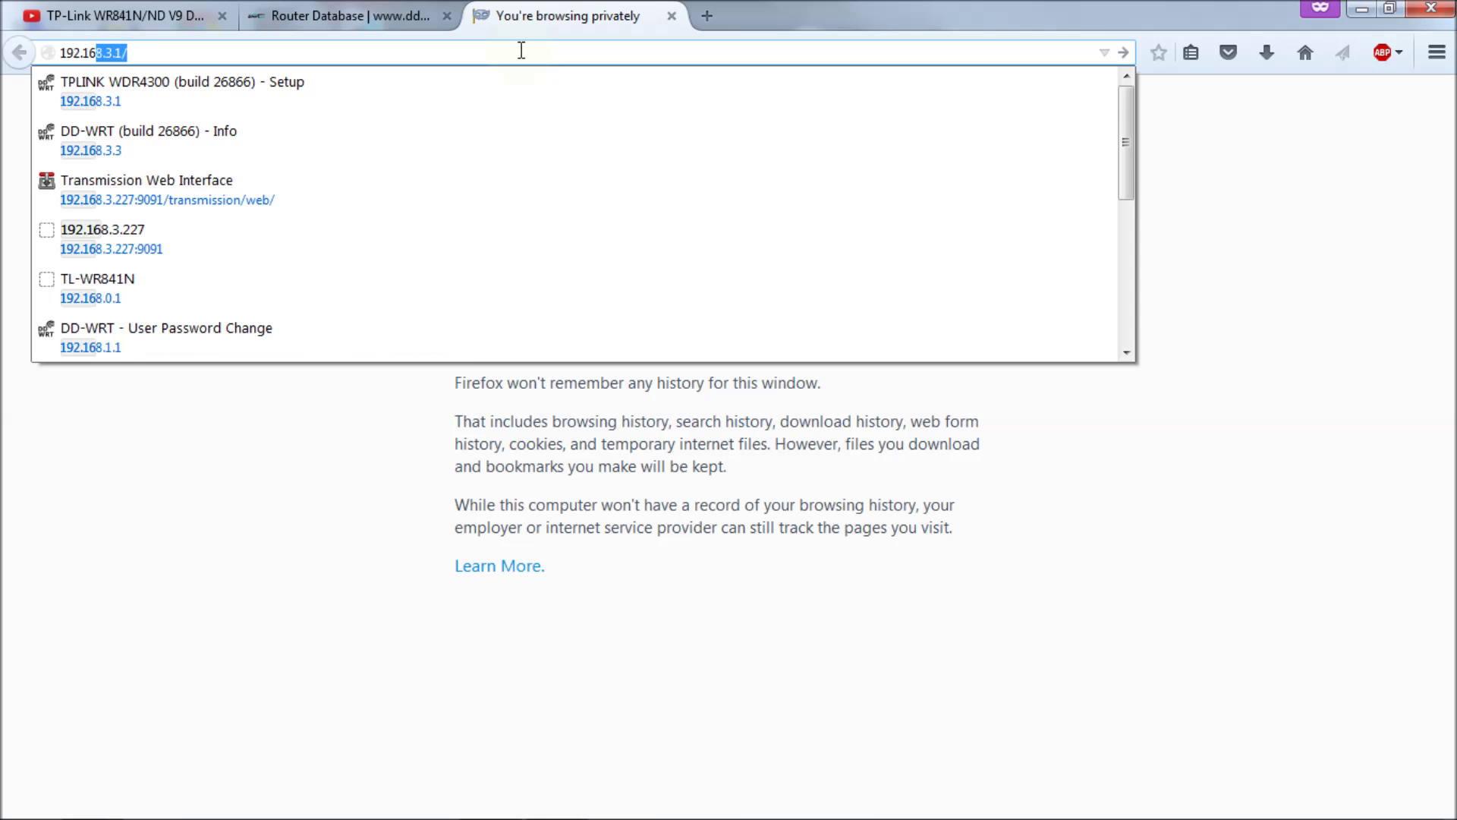
pyautogui.write('1.1')
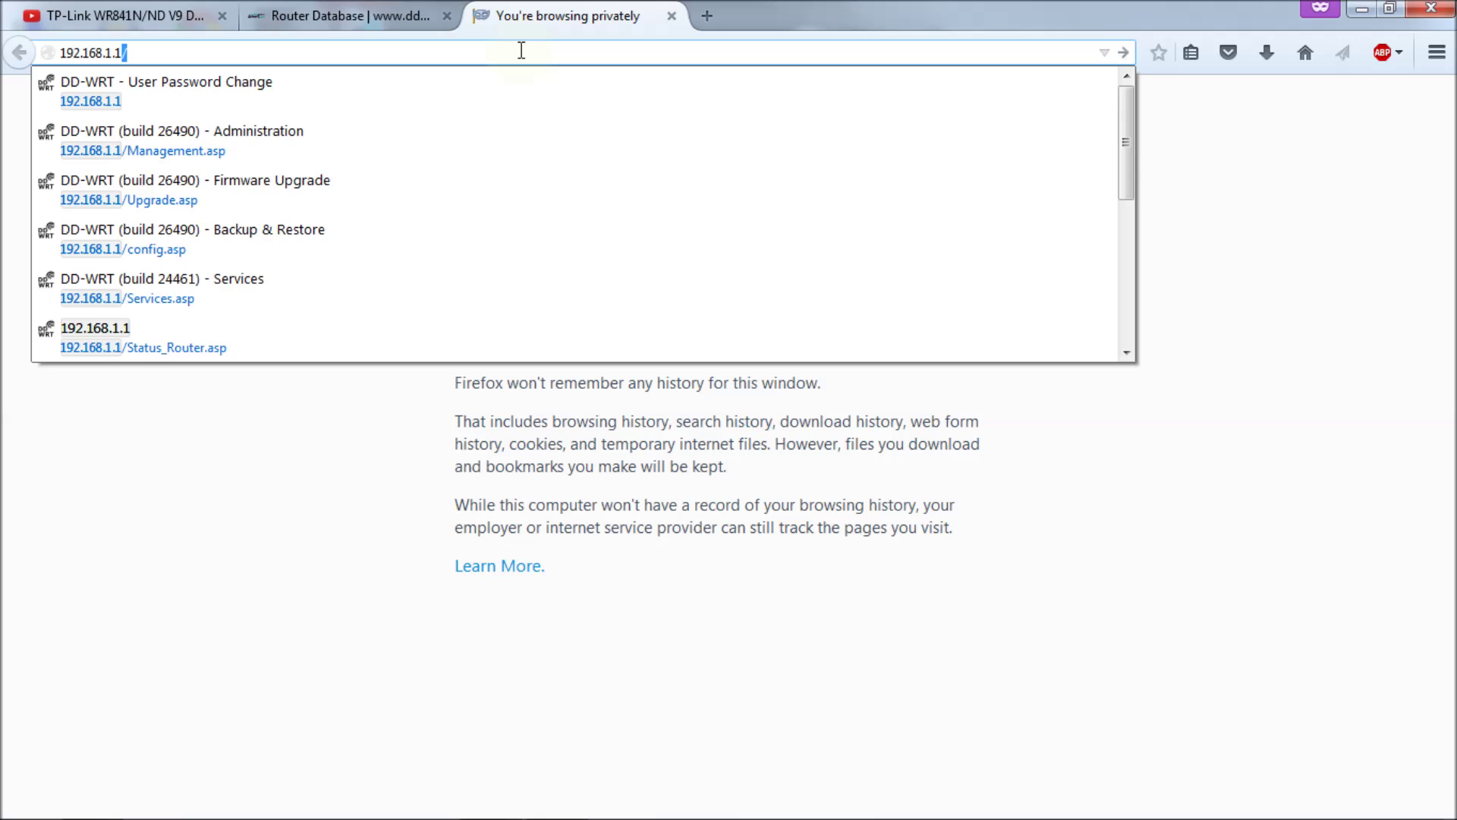
pyautogui.press('Return')
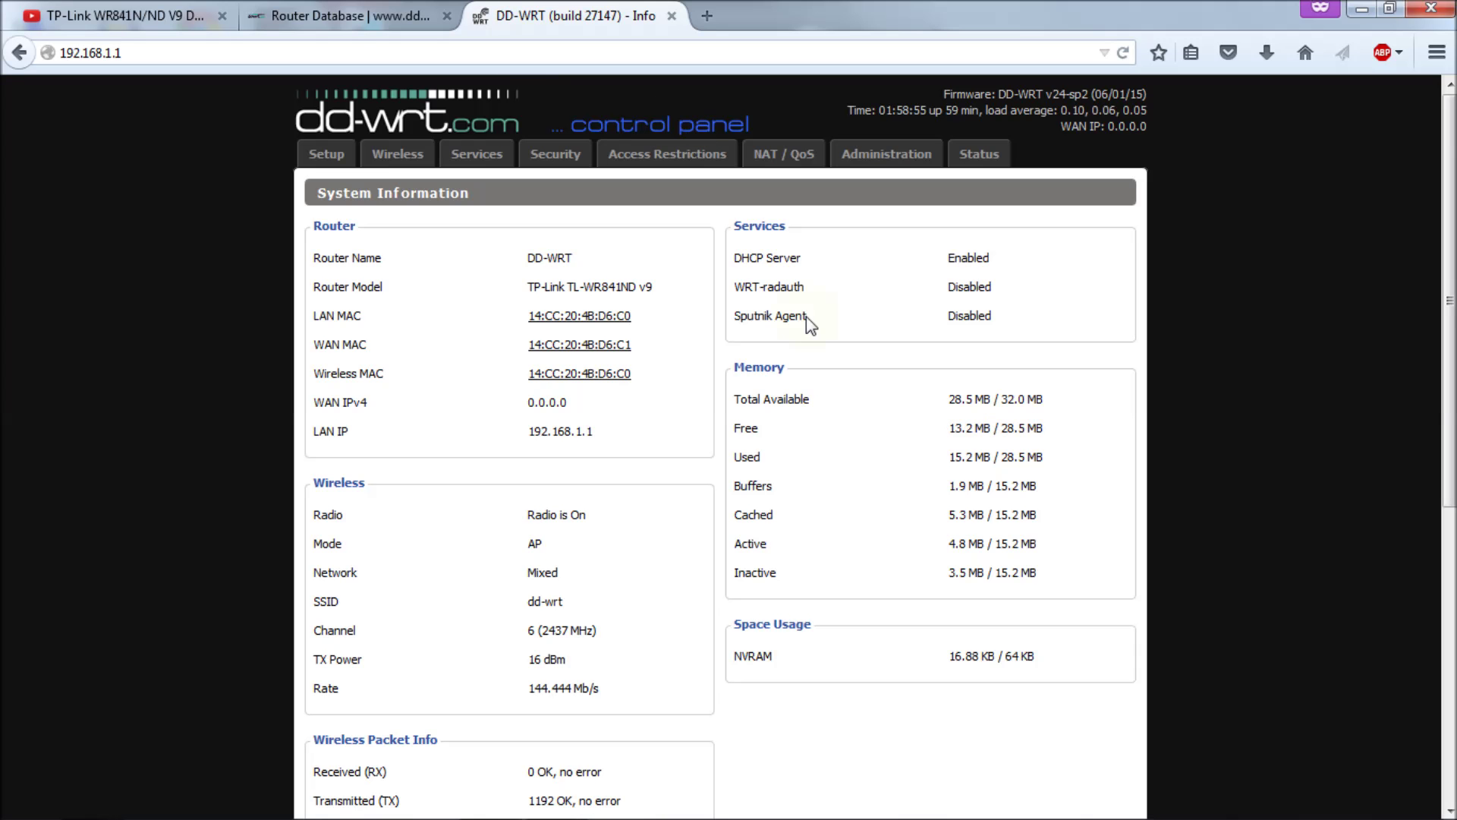
# Step: Open the router's Status section and sign in with the router username
pyautogui.click(962, 155)
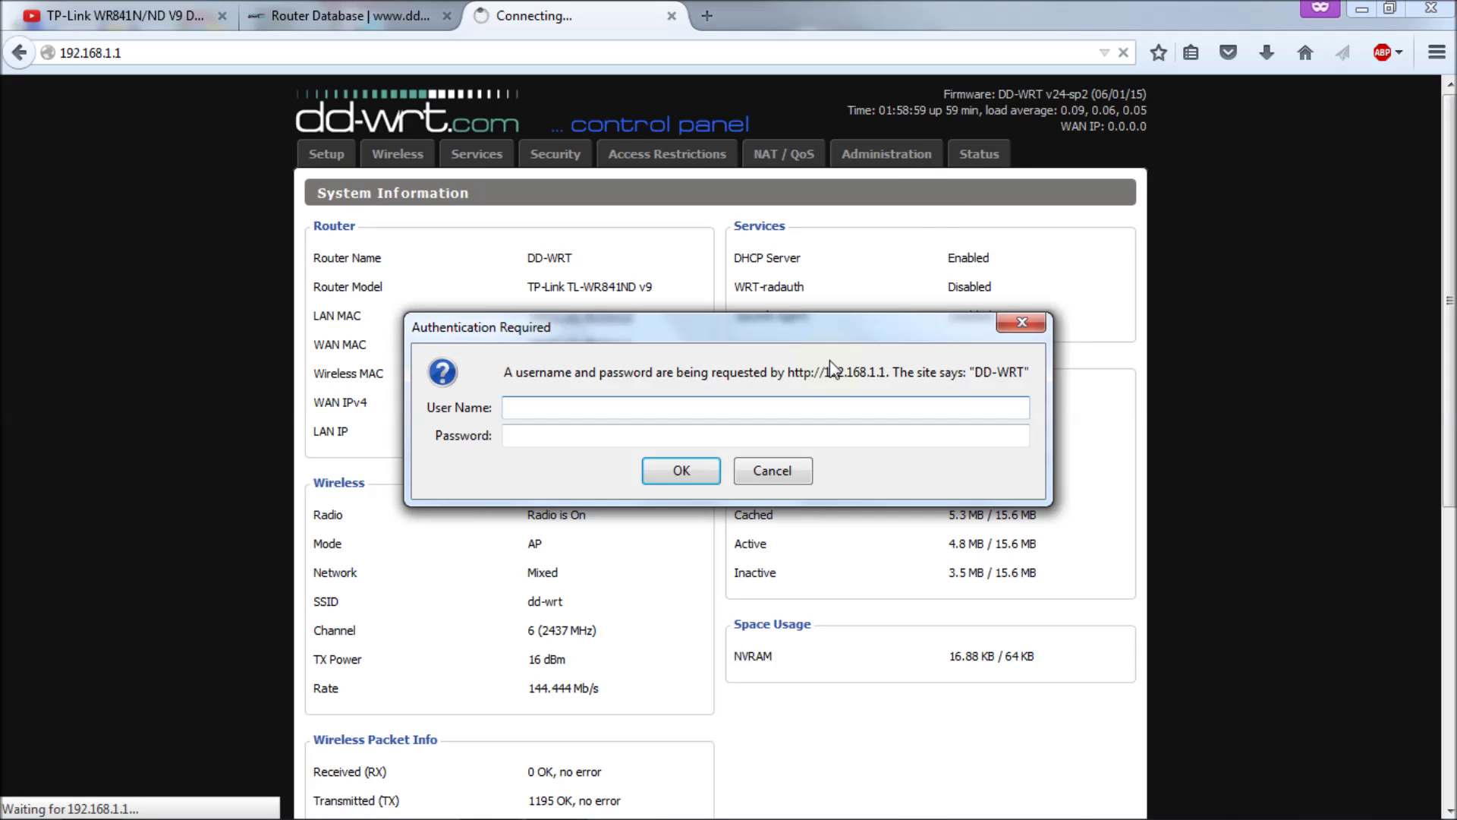
pyautogui.write('admin')
pyautogui.press('Return')
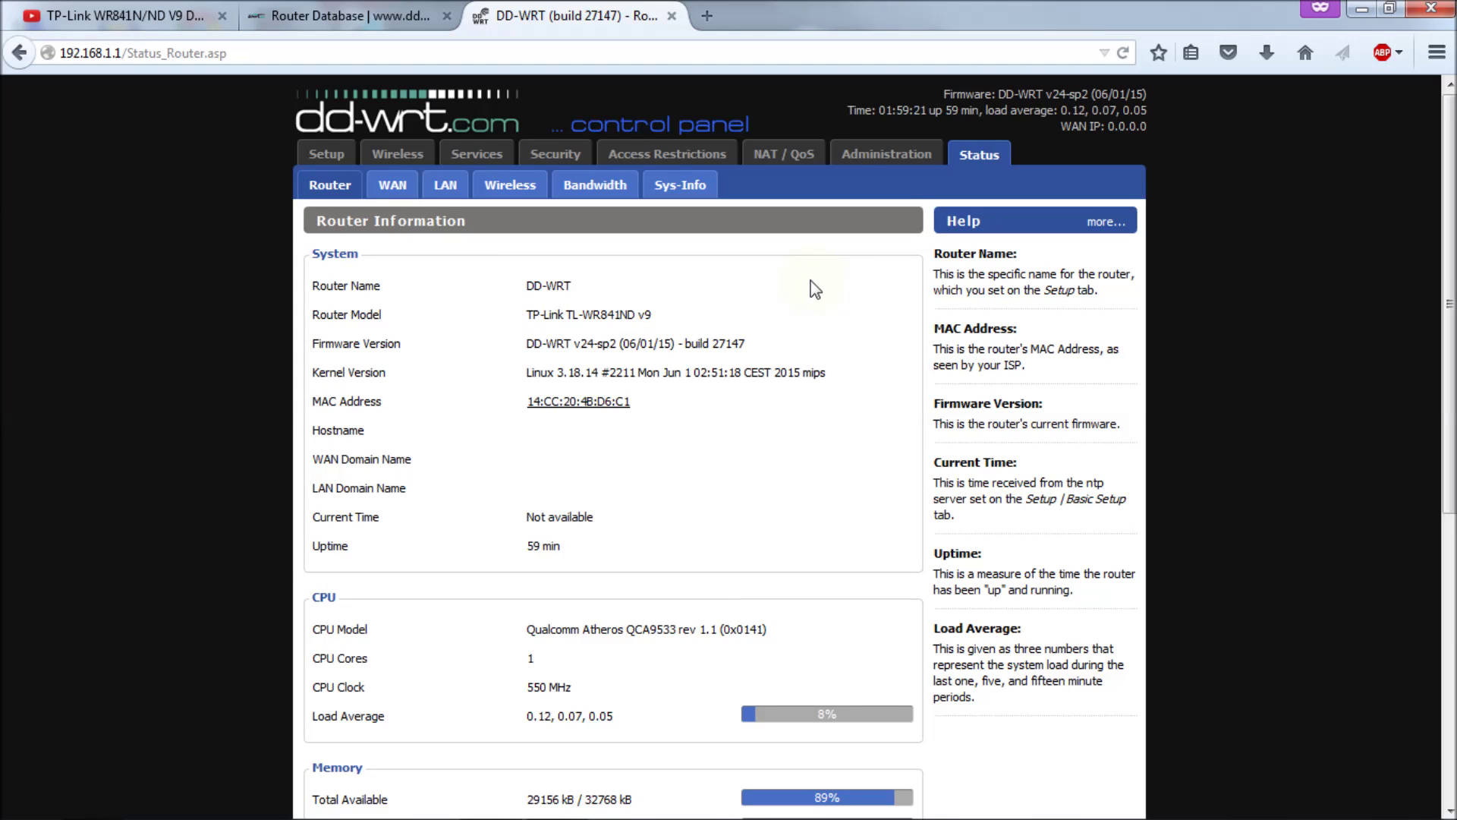
# Step: Go to Administration > Backup and cancel the offered nvrambak.bin settings download
pyautogui.click(885, 154)
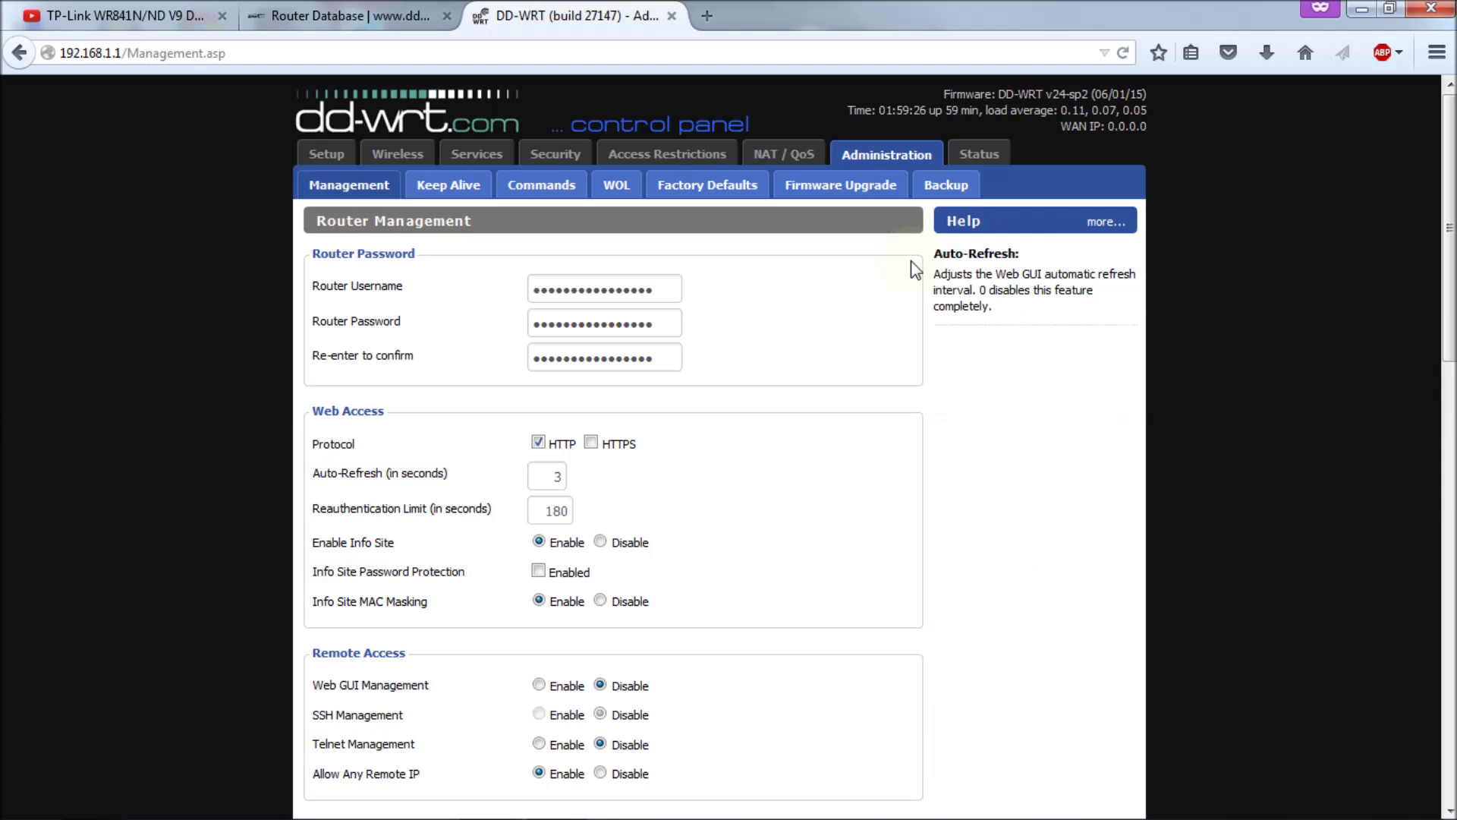
pyautogui.click(841, 186)
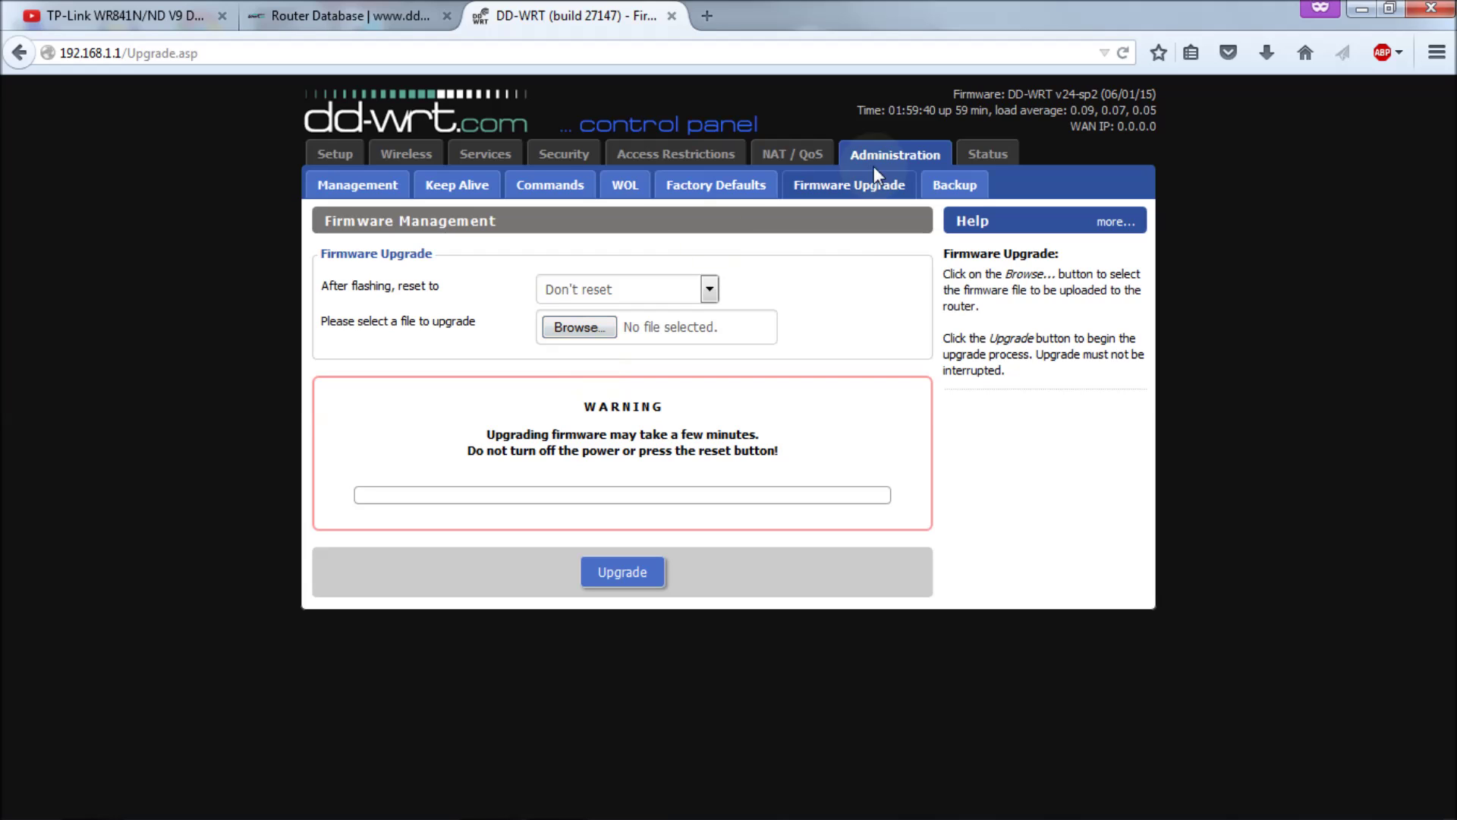
pyautogui.click(944, 199)
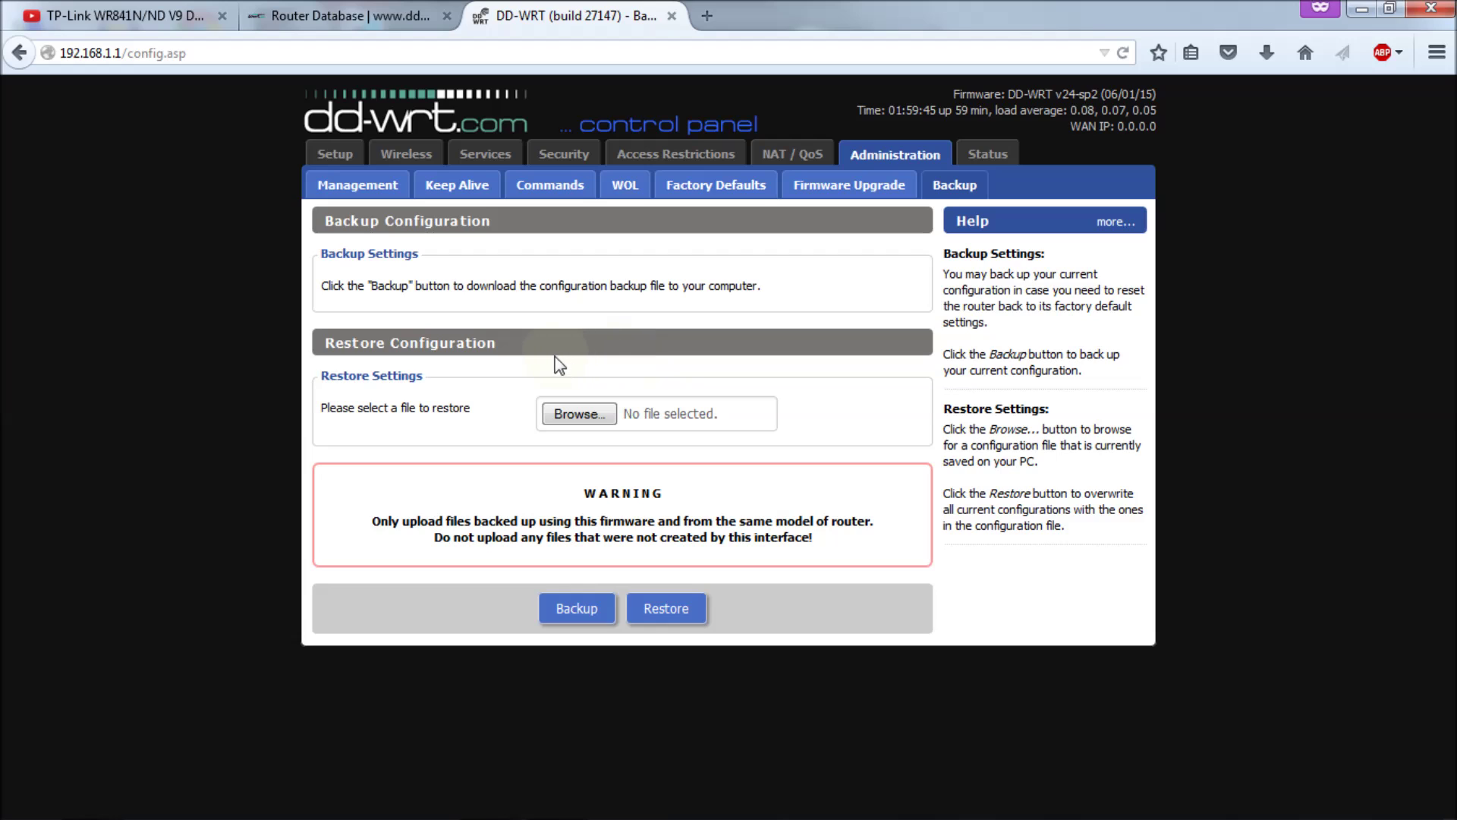
pyautogui.click(583, 610)
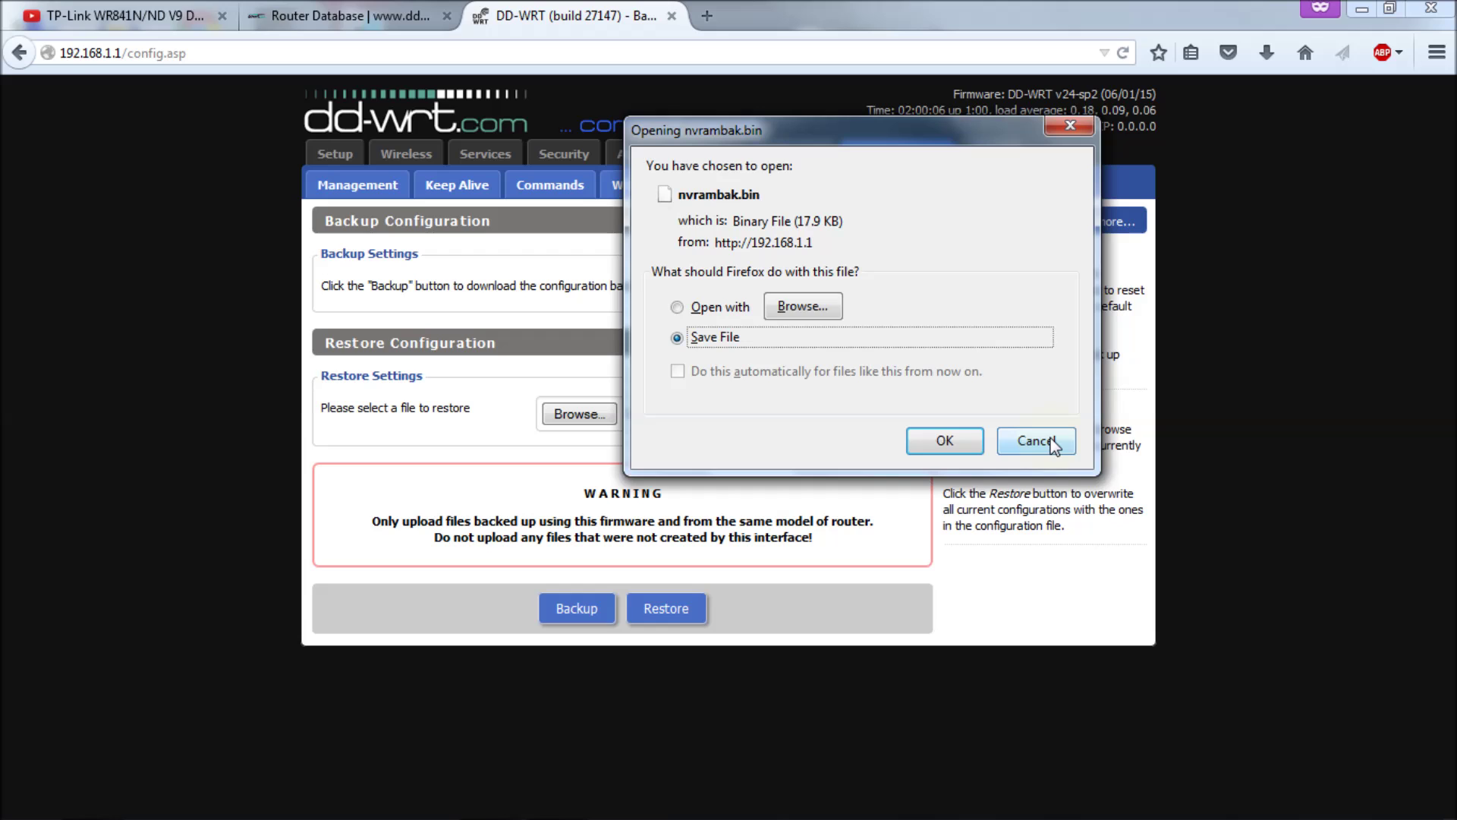
pyautogui.click(1052, 442)
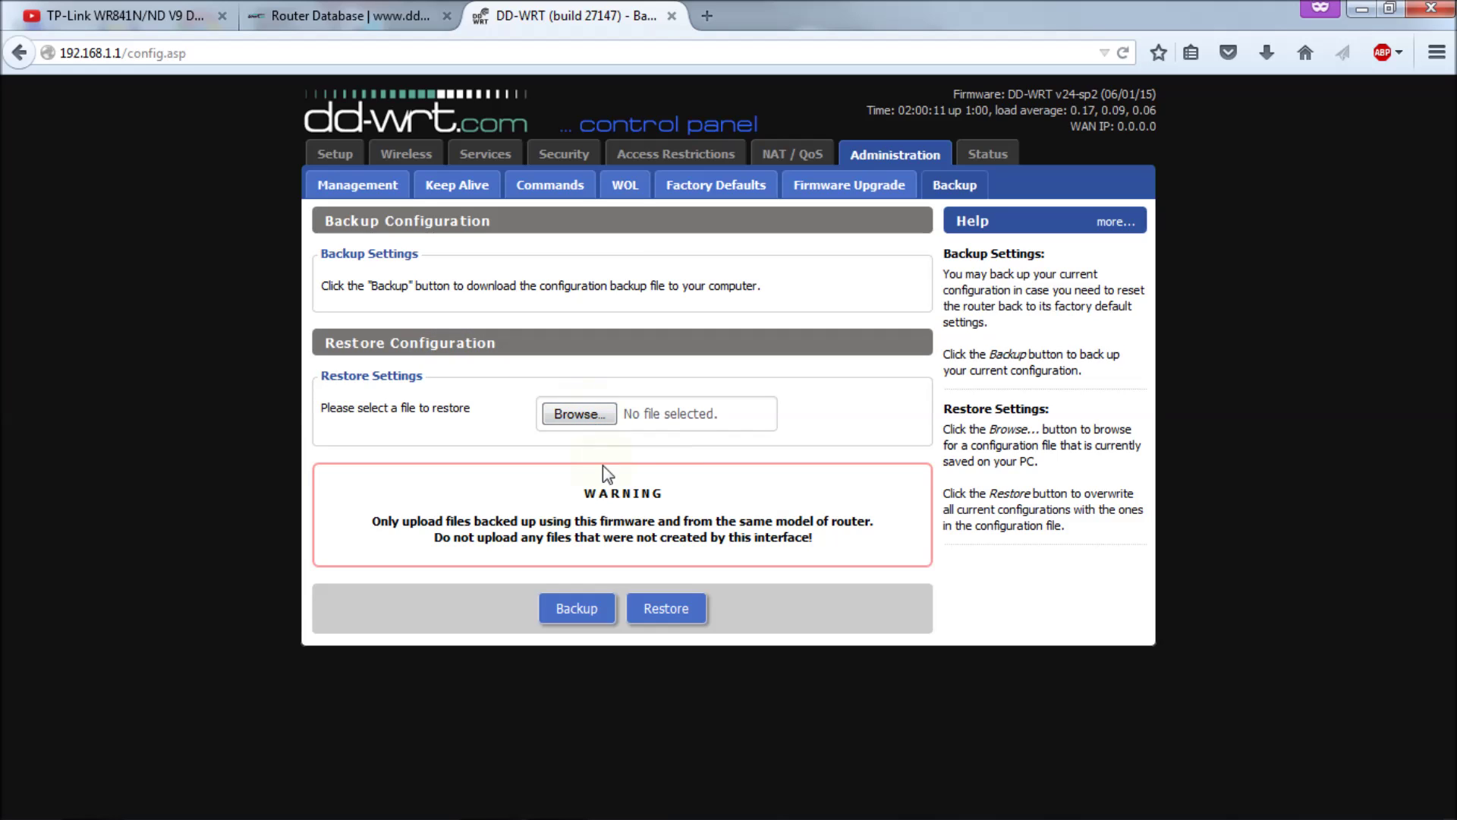
# Step: Confirm in About that the installed firmware is r27147, then start choosing a firmware file
pyautogui.click(849, 185)
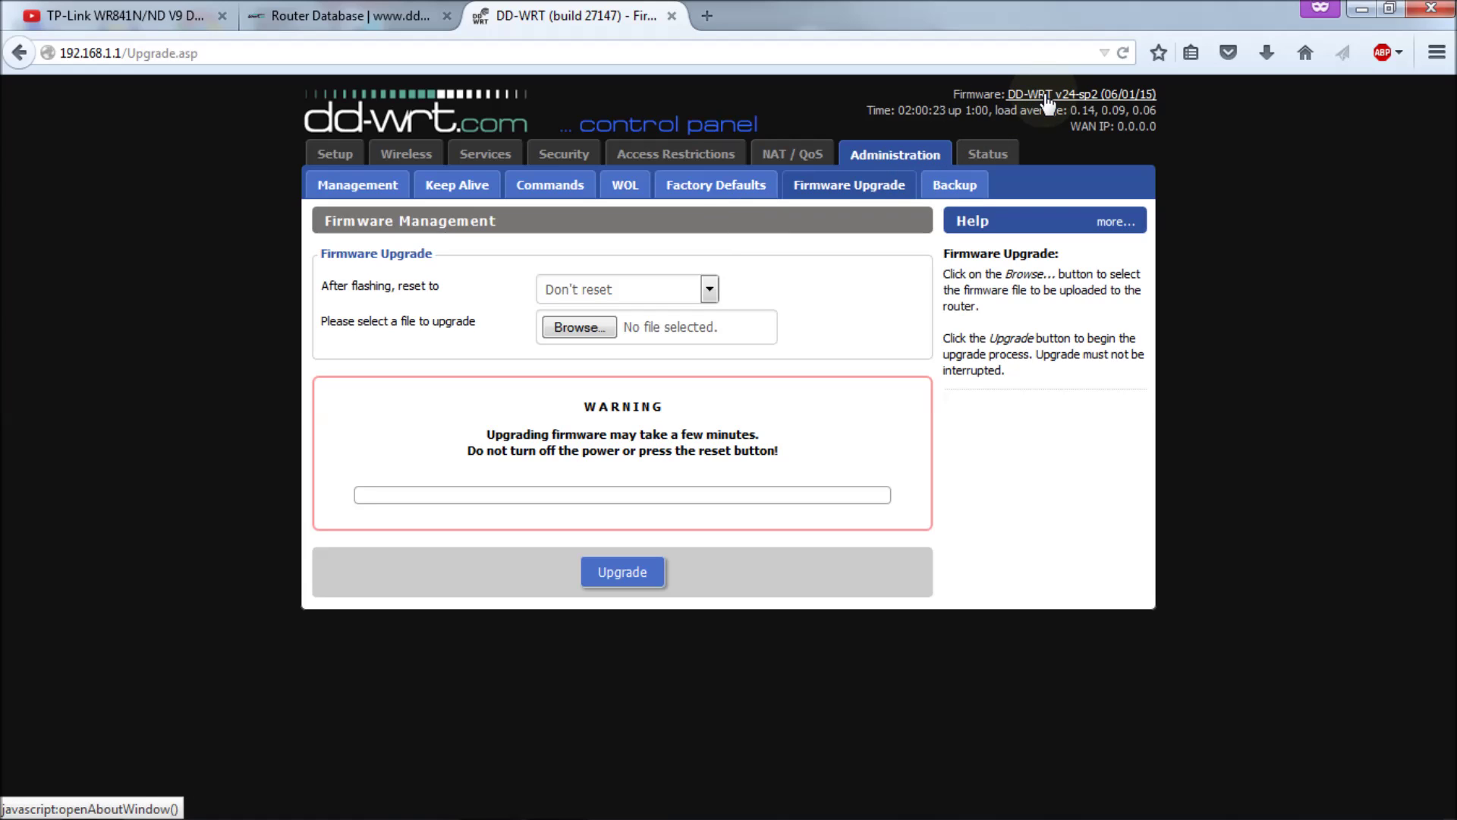
pyautogui.click(1090, 100)
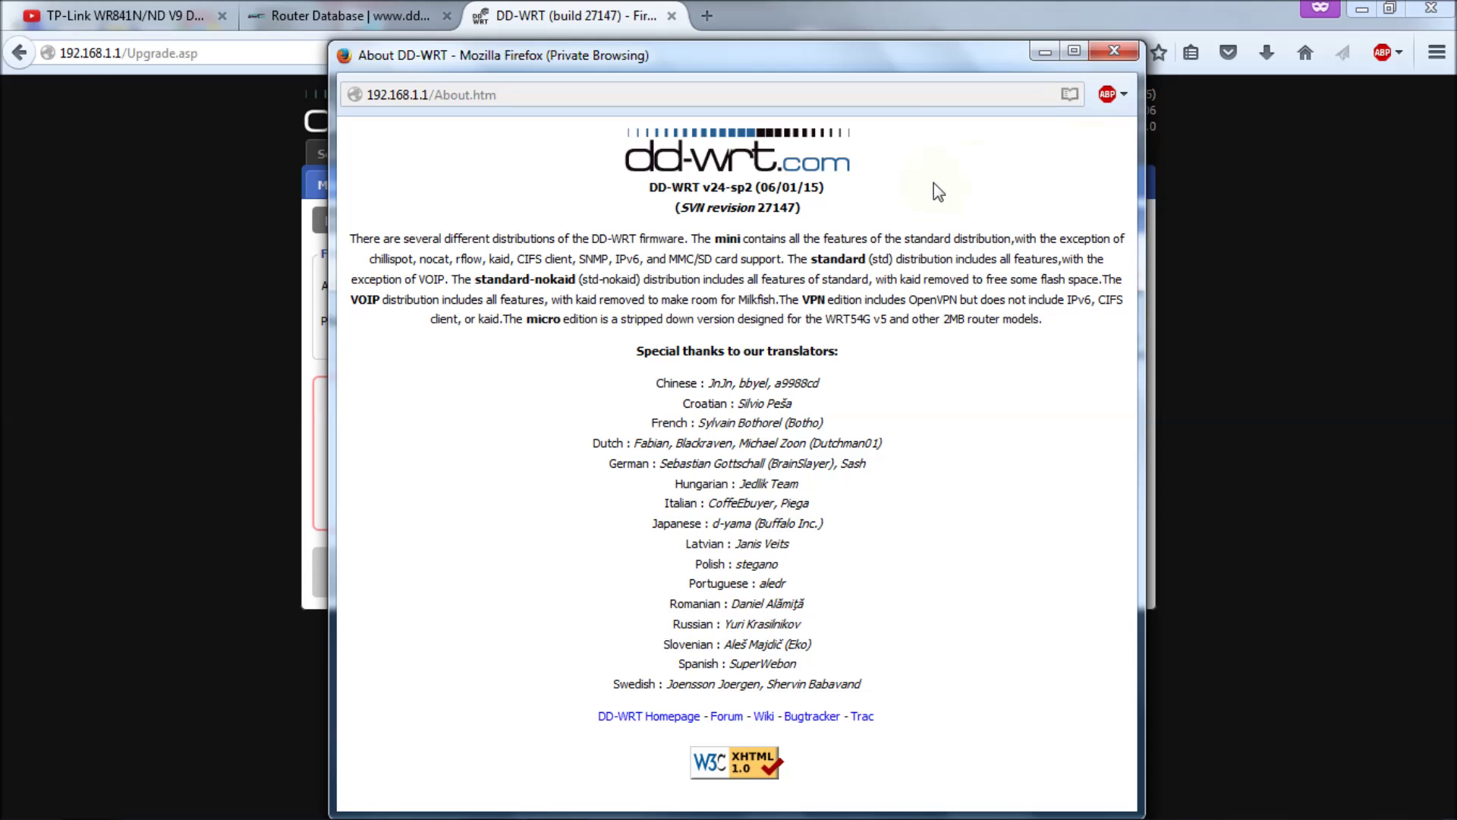
pyautogui.moveTo(760, 208); pyautogui.dragTo(797, 213)
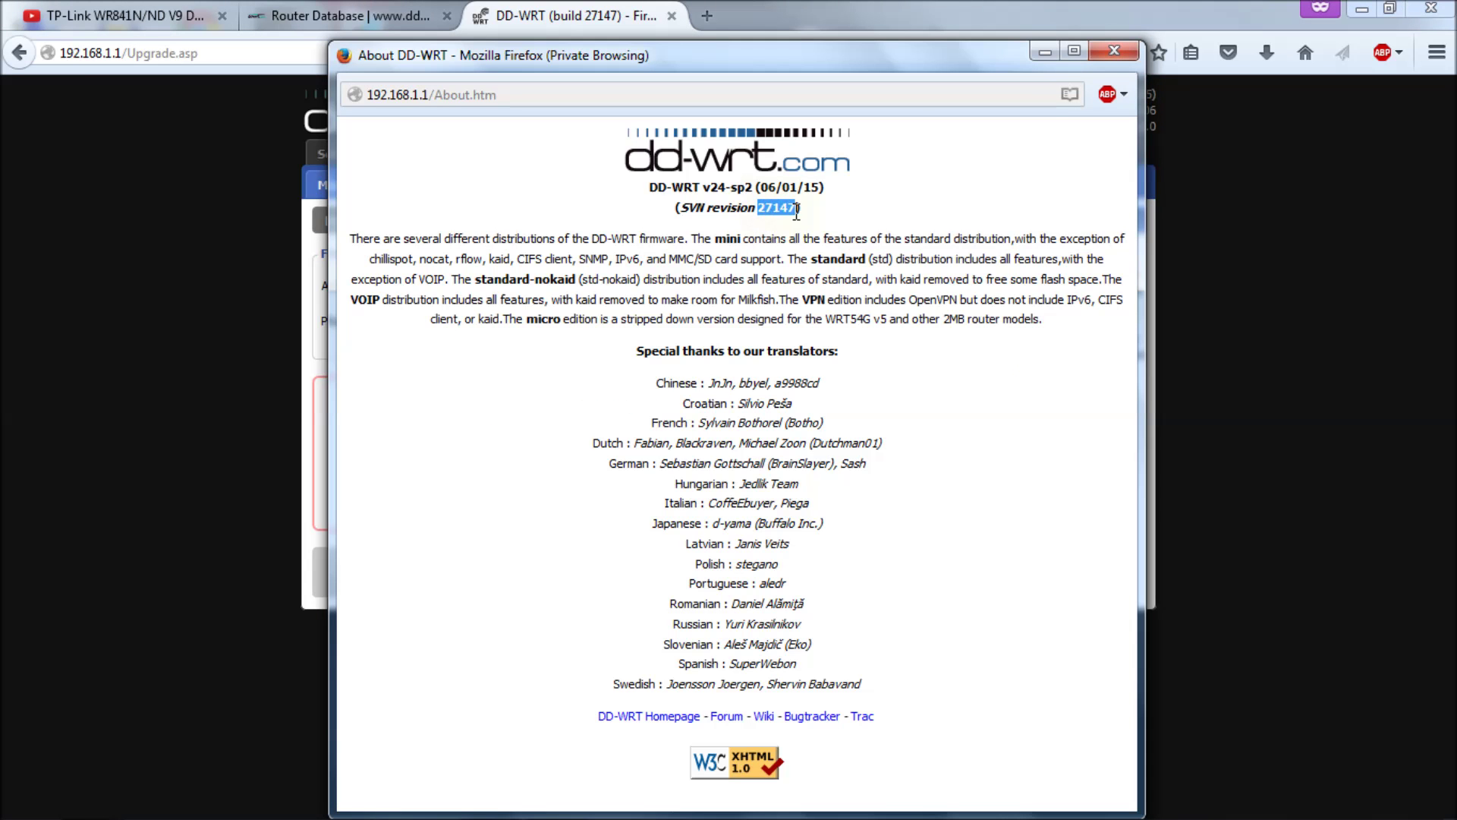
pyautogui.click(1102, 51)
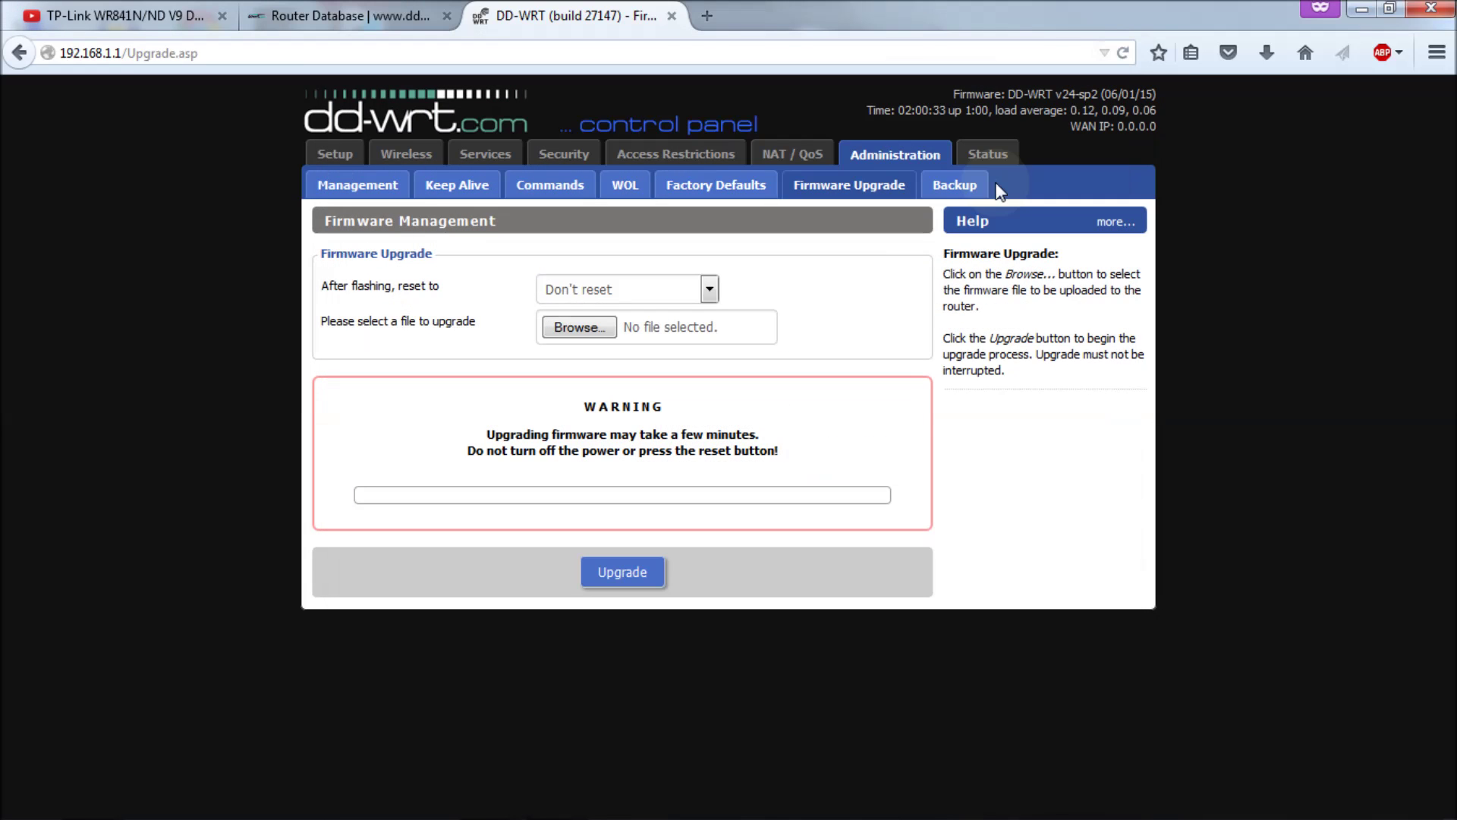
pyautogui.click(594, 330)
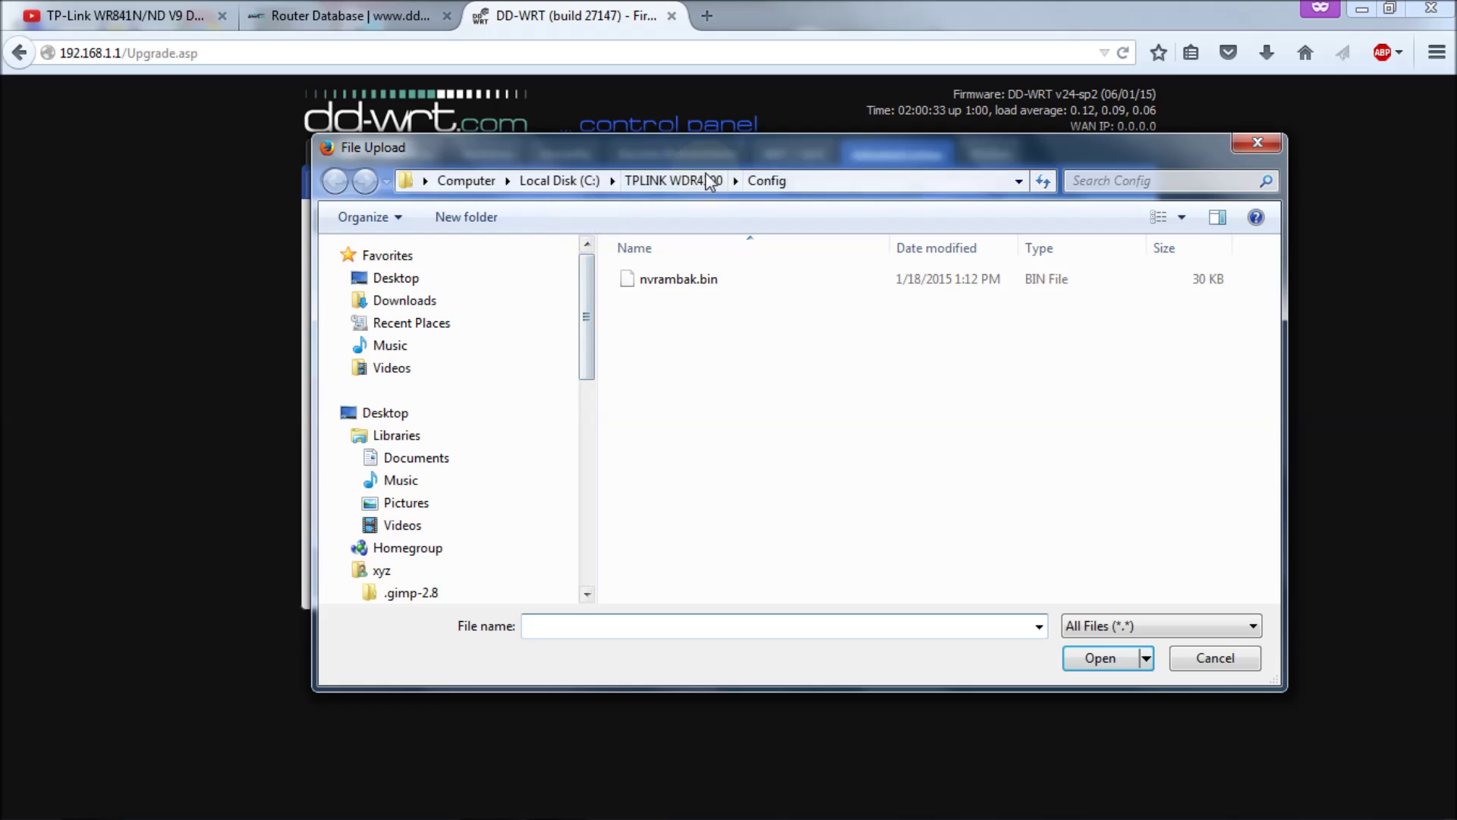
# Step: Pick factory-to-ddwrt.bin from Downloads > WR841N > r27240 as the firmware upgrade file
pyautogui.click(405, 300)
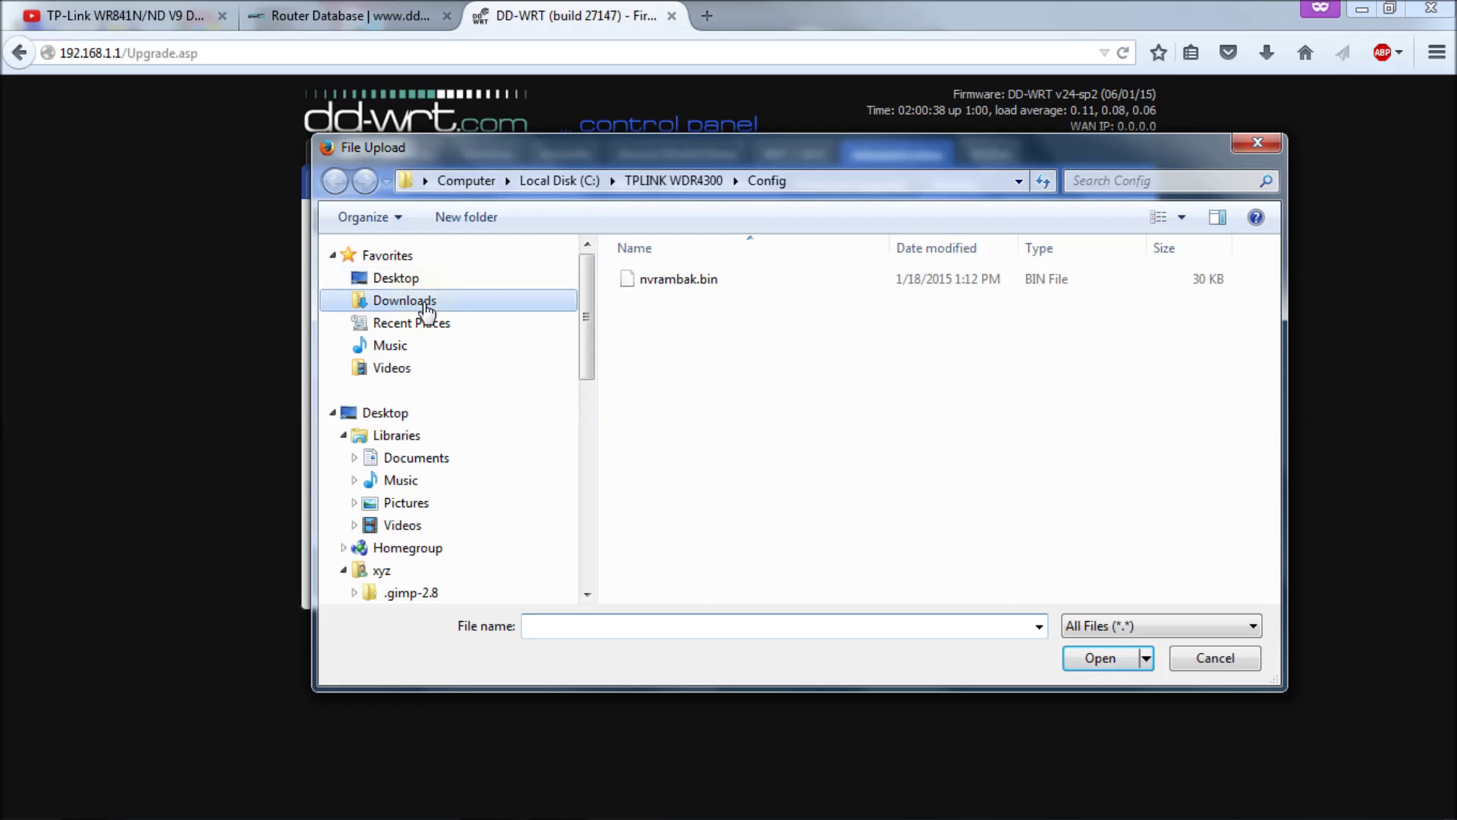
pyautogui.doubleClick(648, 459)
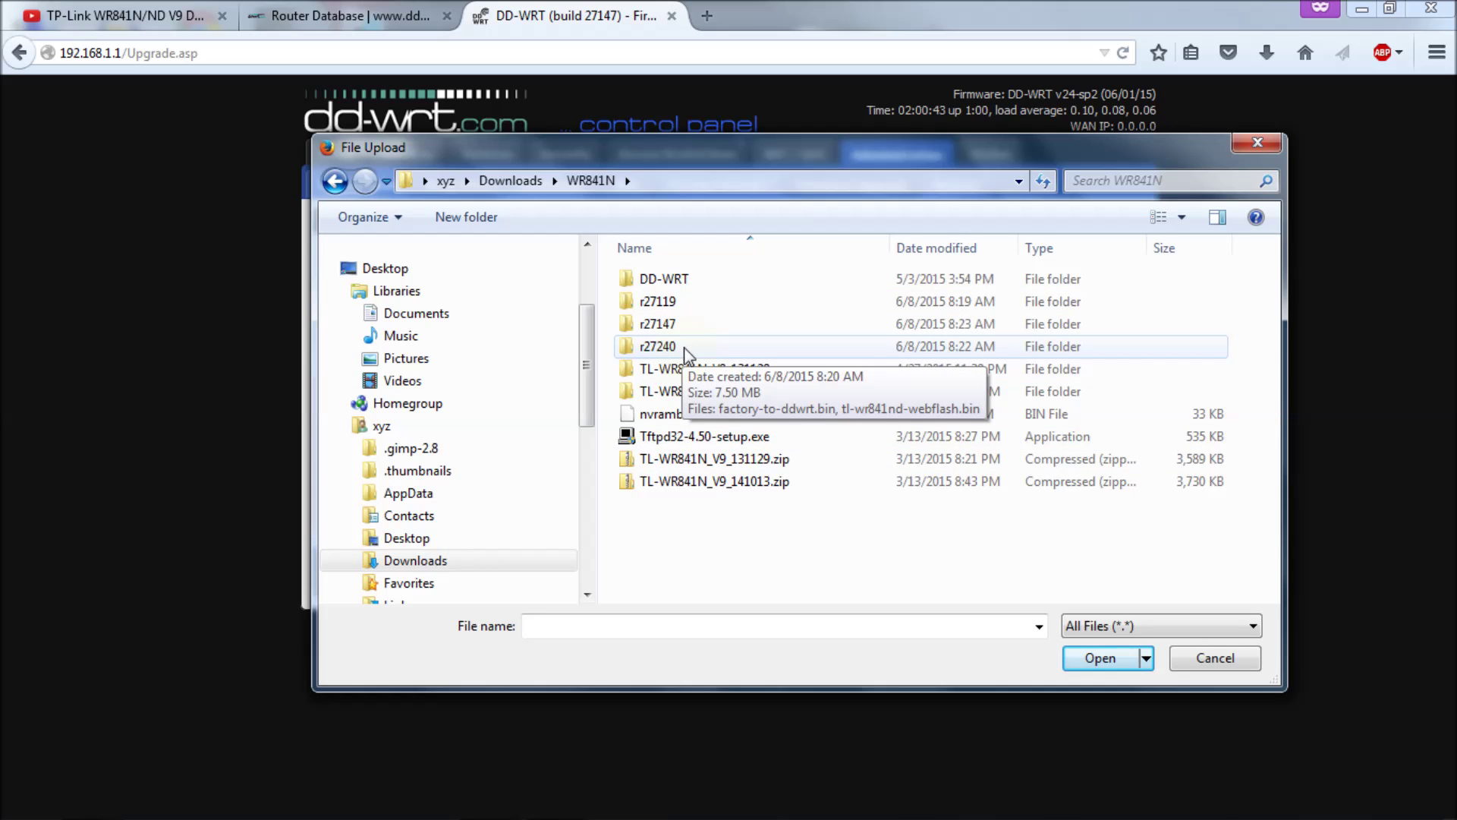
pyautogui.doubleClick(658, 347)
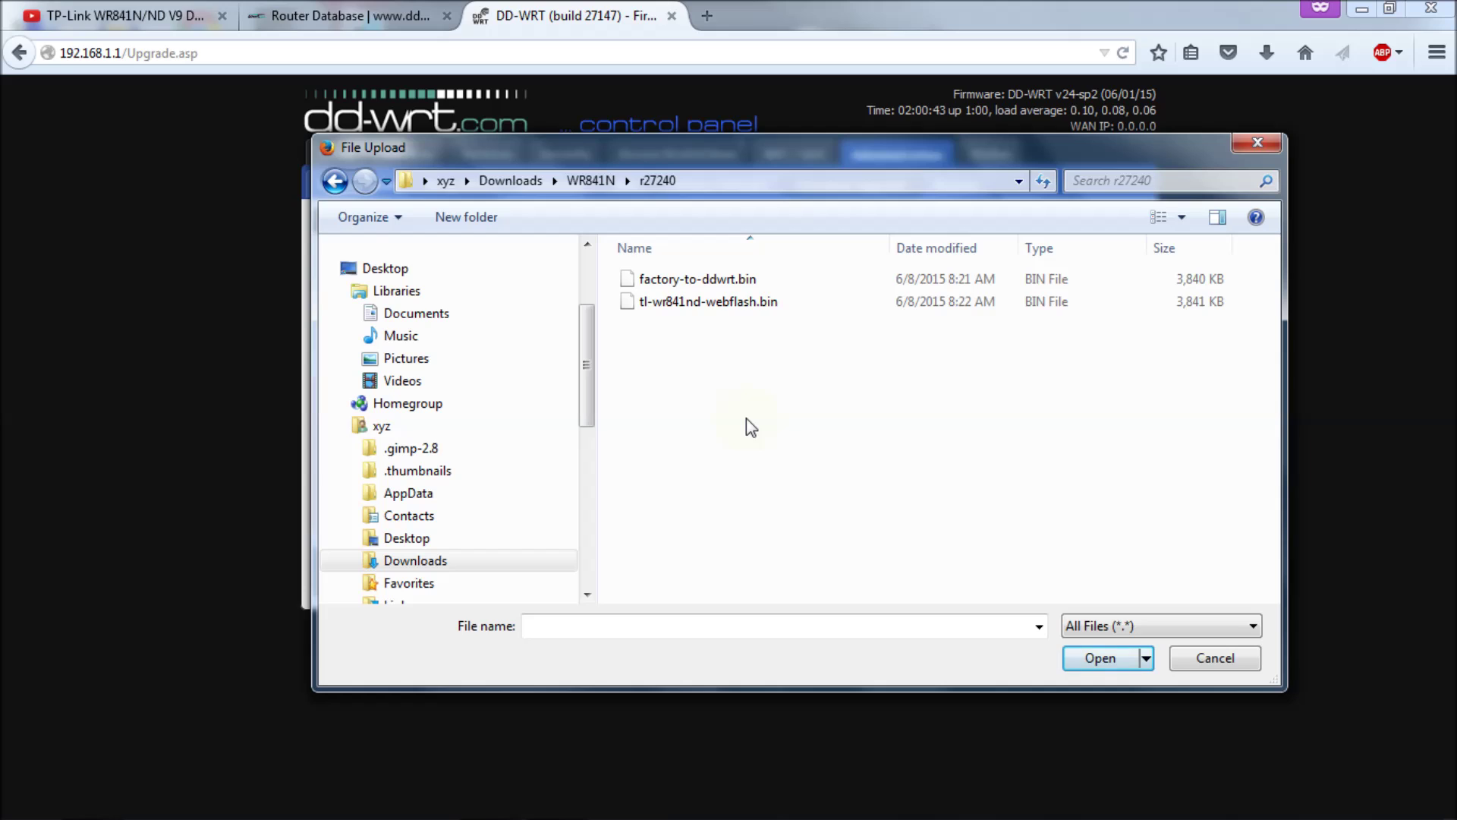
pyautogui.click(718, 278)
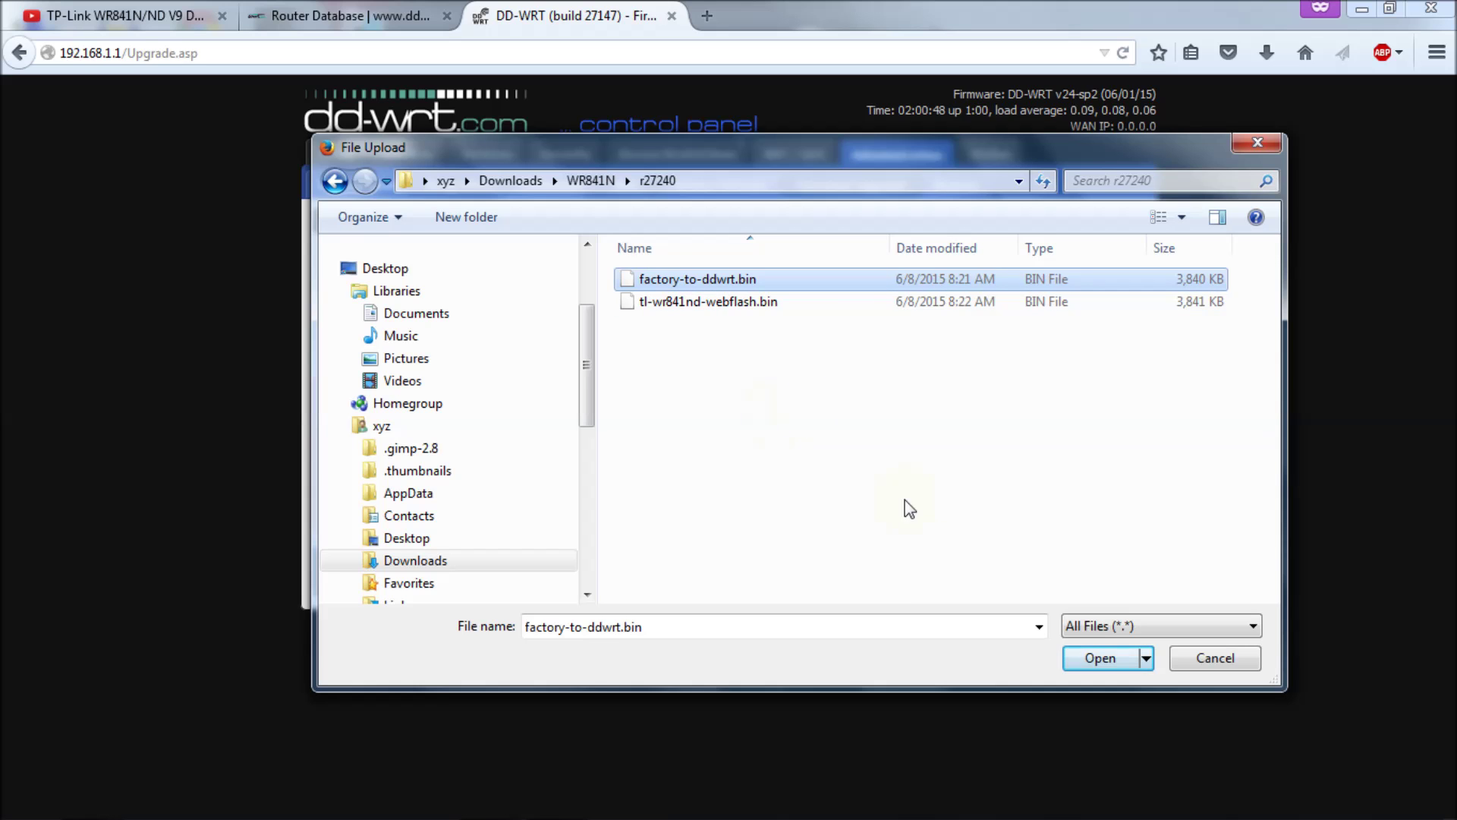
pyautogui.click(1096, 659)
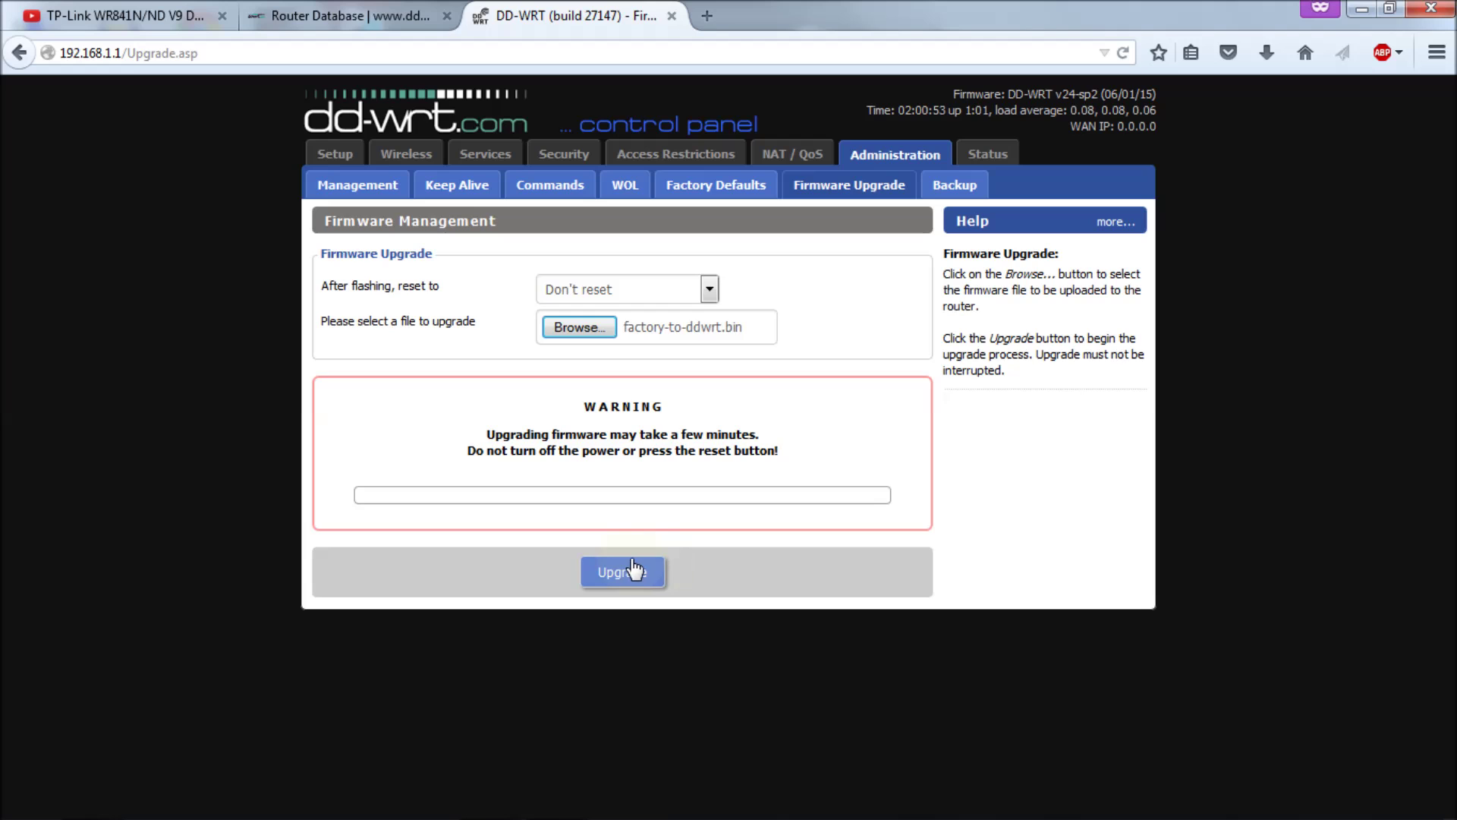
# Step: Flash factory-to-ddwrt.bin, reload 192.168.1.1 after the reboot, and view About showing revision 27147
pyautogui.click(634, 574)
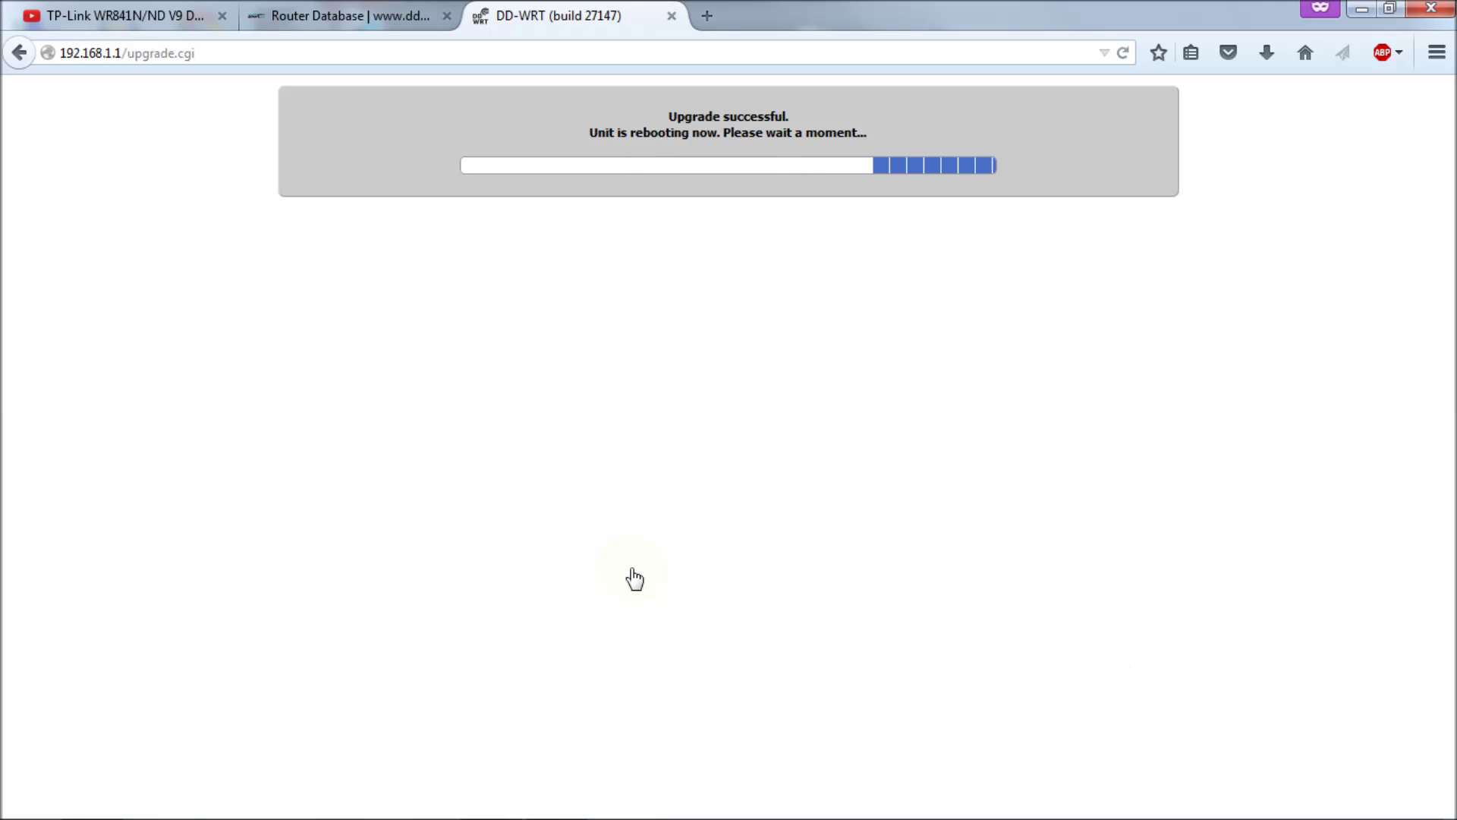
pyautogui.click(272, 50)
pyautogui.click(273, 50)
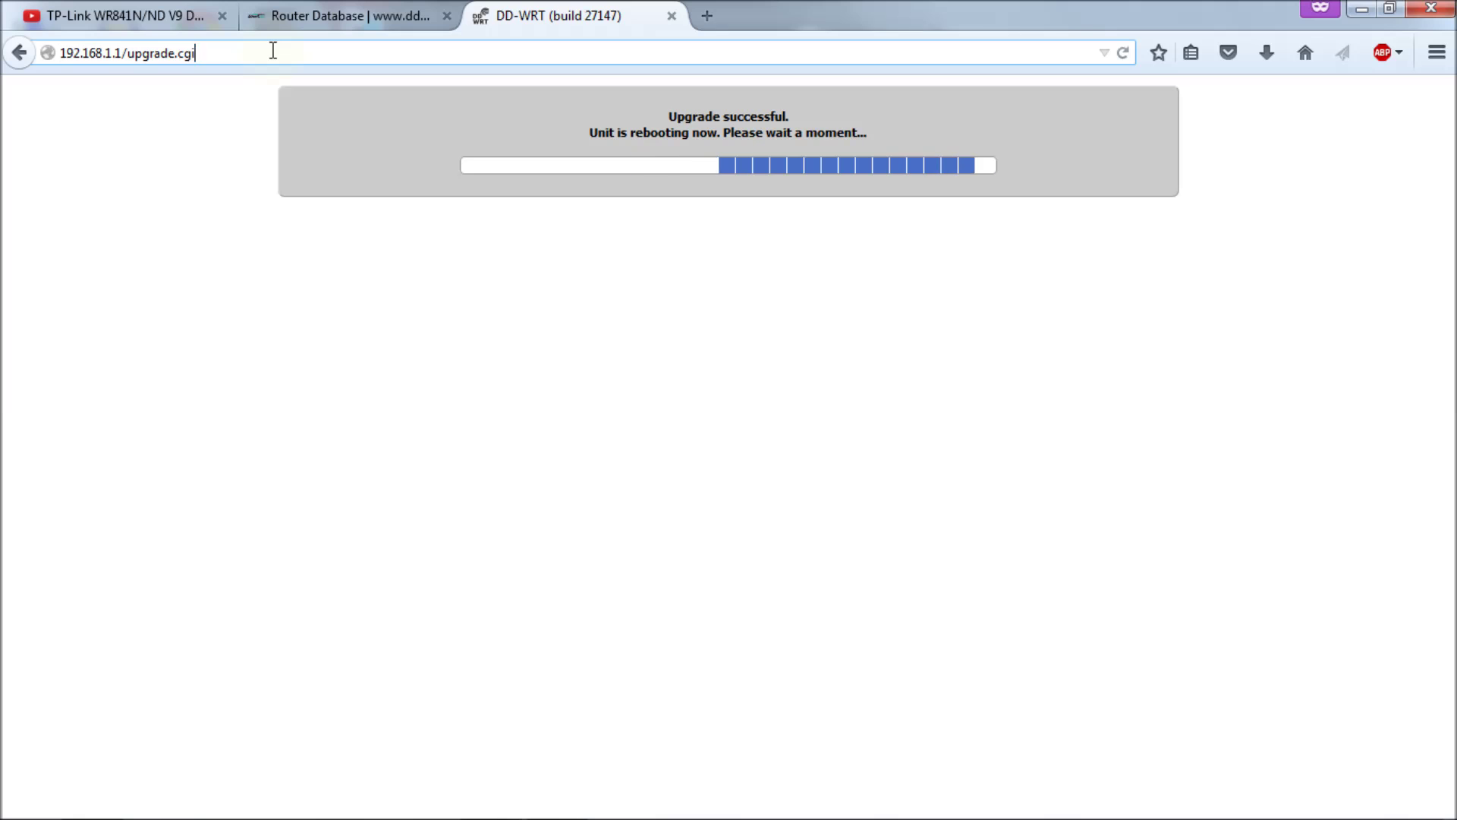
pyautogui.press('BackSpace')
pyautogui.press('BackSpace')
pyautogui.press('BackSpace')
pyautogui.press('BackSpace')
pyautogui.press('BackSpace')
pyautogui.press('BackSpace')
pyautogui.press('BackSpace')
pyautogui.press('BackSpace')
pyautogui.press('BackSpace')
pyautogui.press('BackSpace')
pyautogui.press('BackSpace')
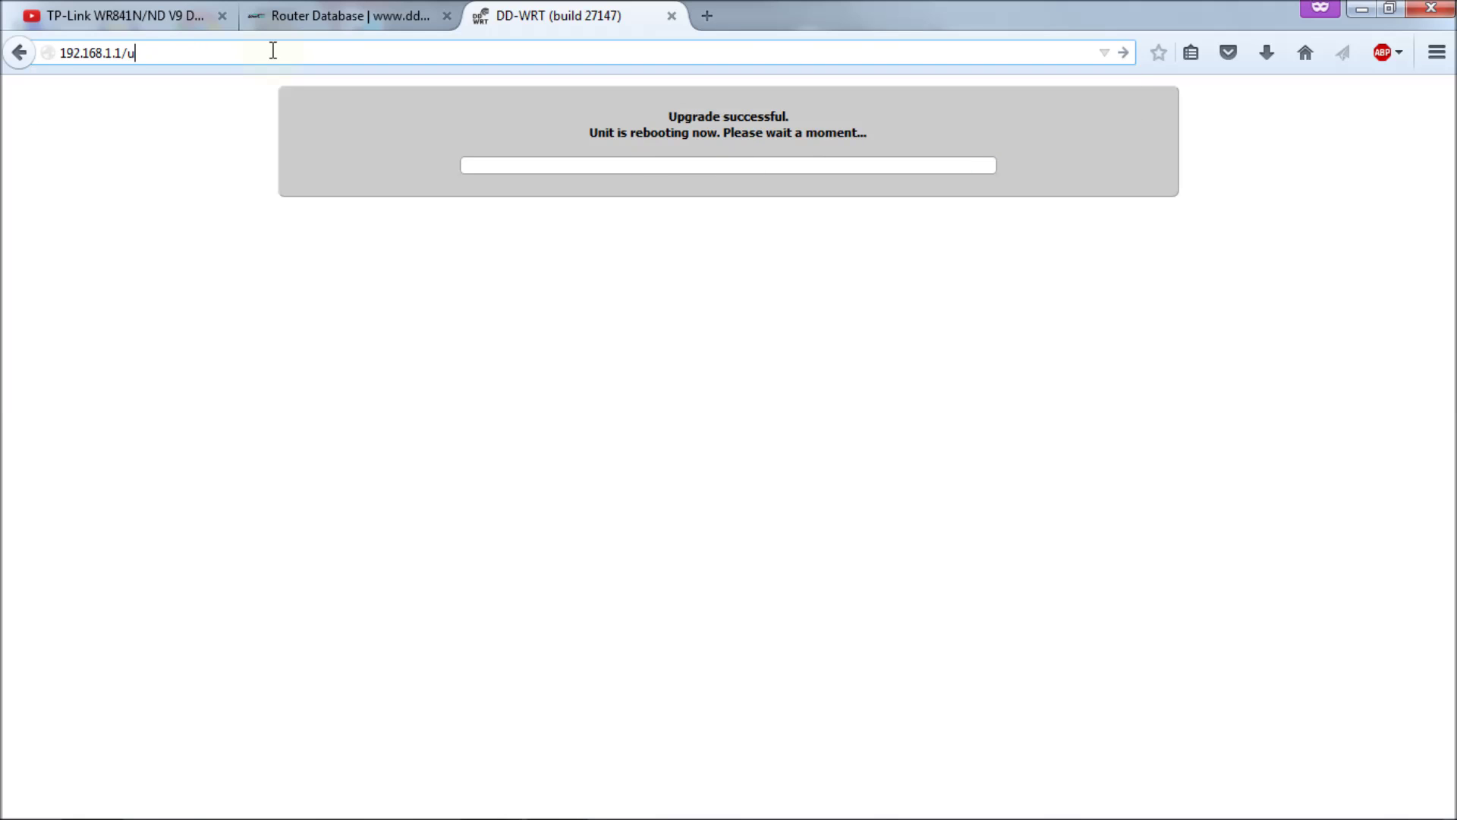
pyautogui.press('Return')
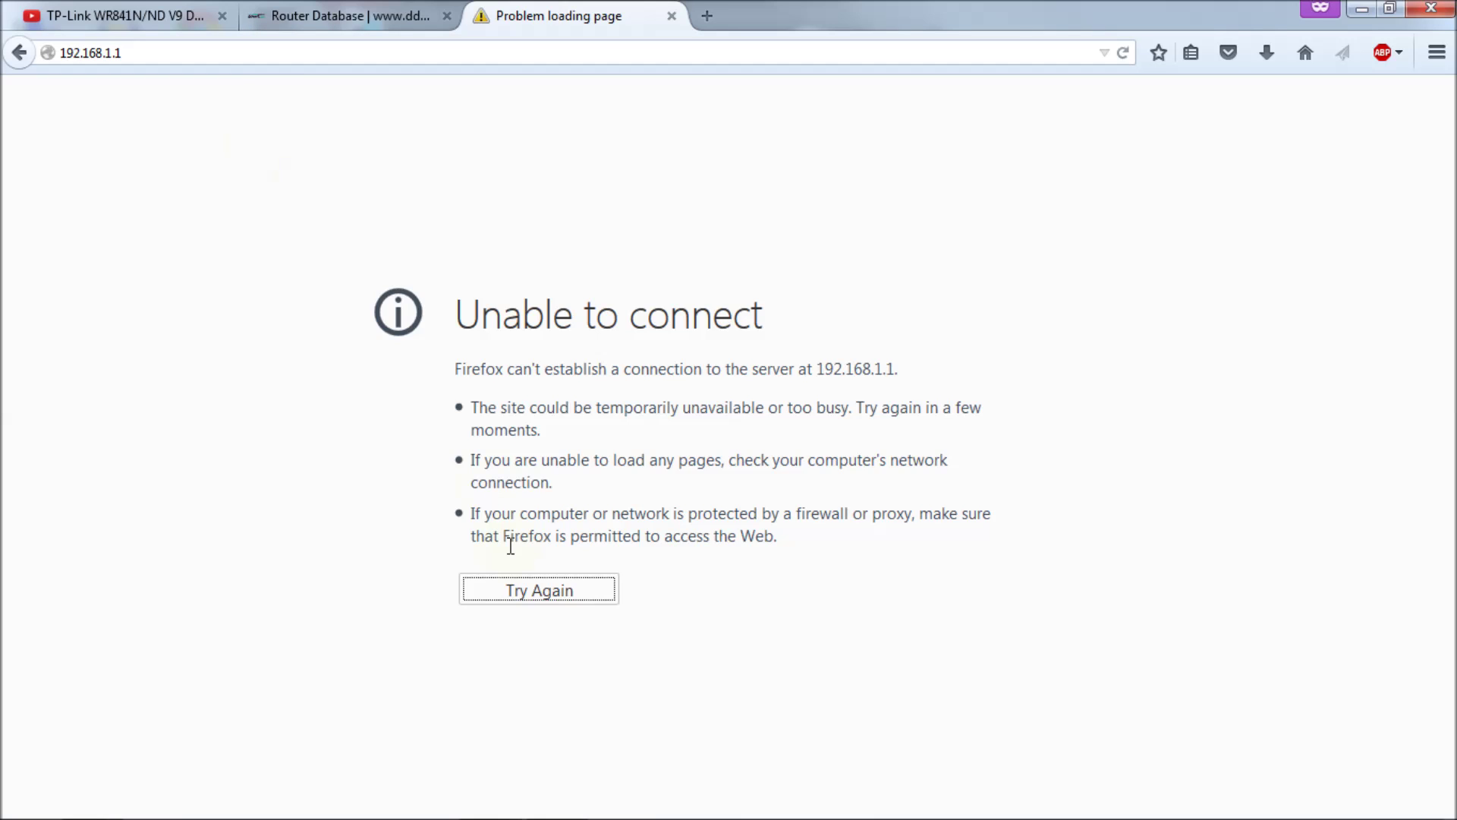
pyautogui.click(534, 601)
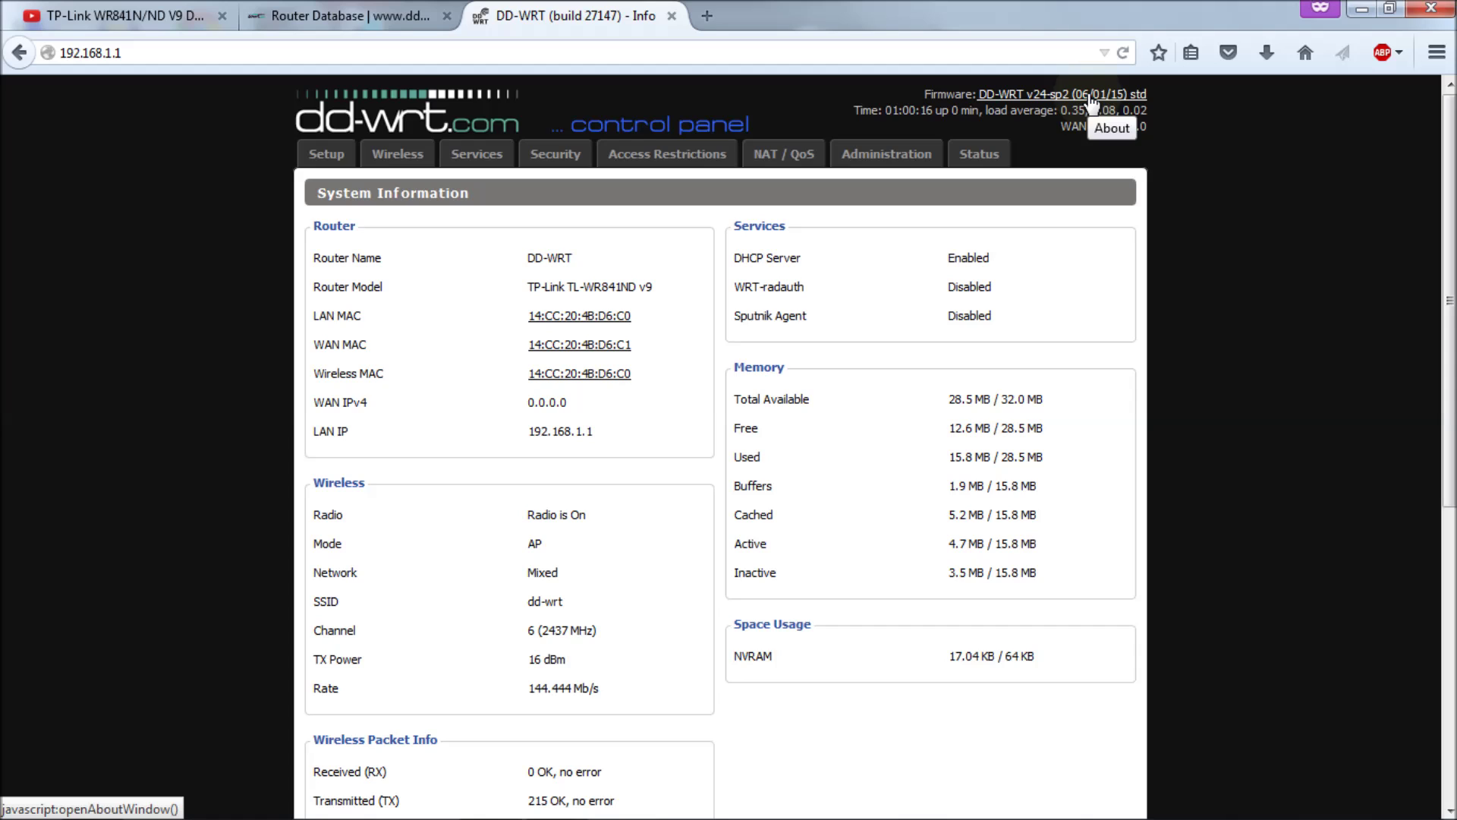
pyautogui.click(1091, 101)
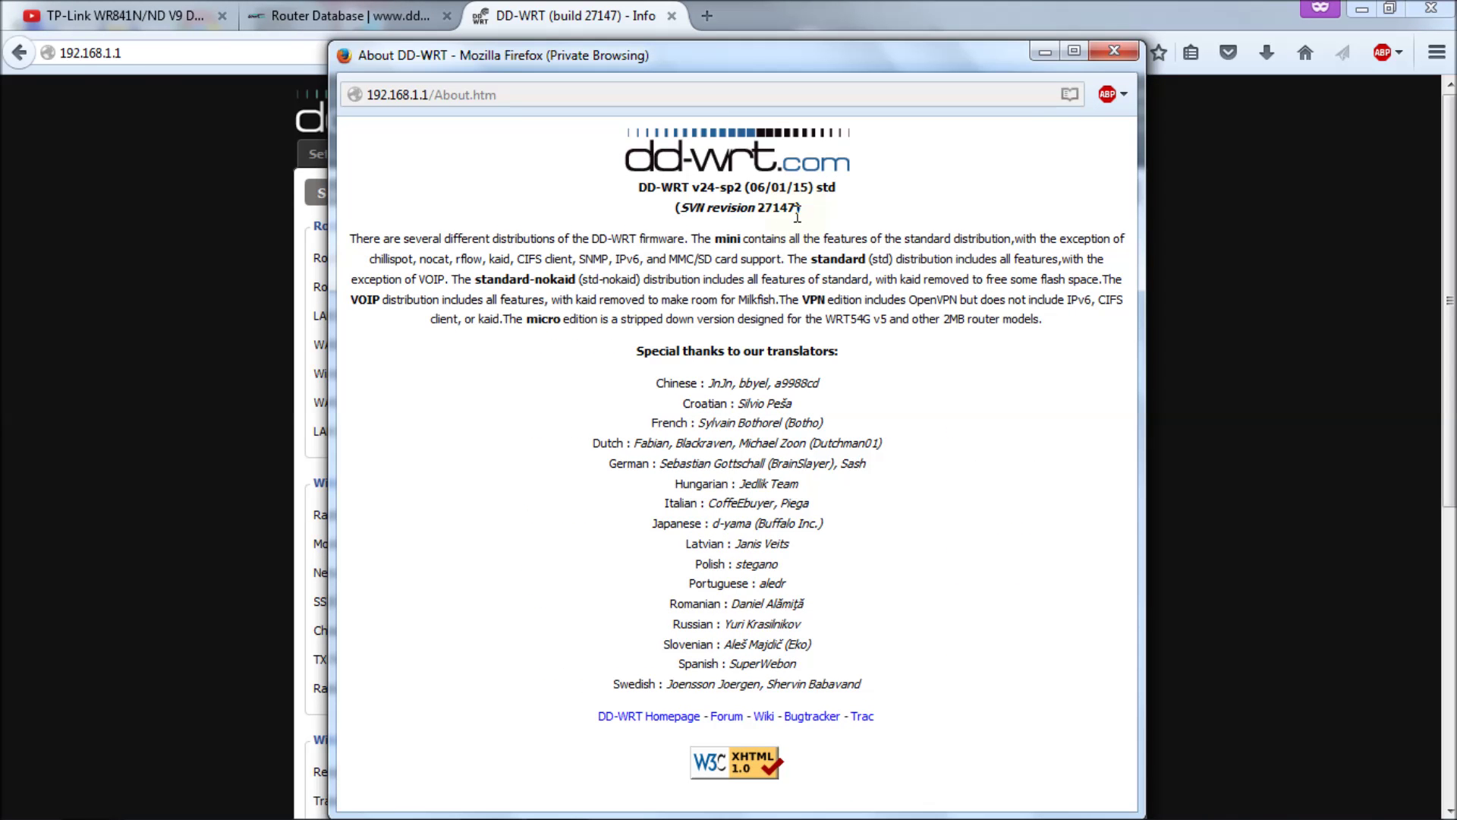
# Step: Close About, then choose tl-wr841nd-webflash.bin from r27240 on the Administration > Firmware Upgrade page
pyautogui.click(1101, 57)
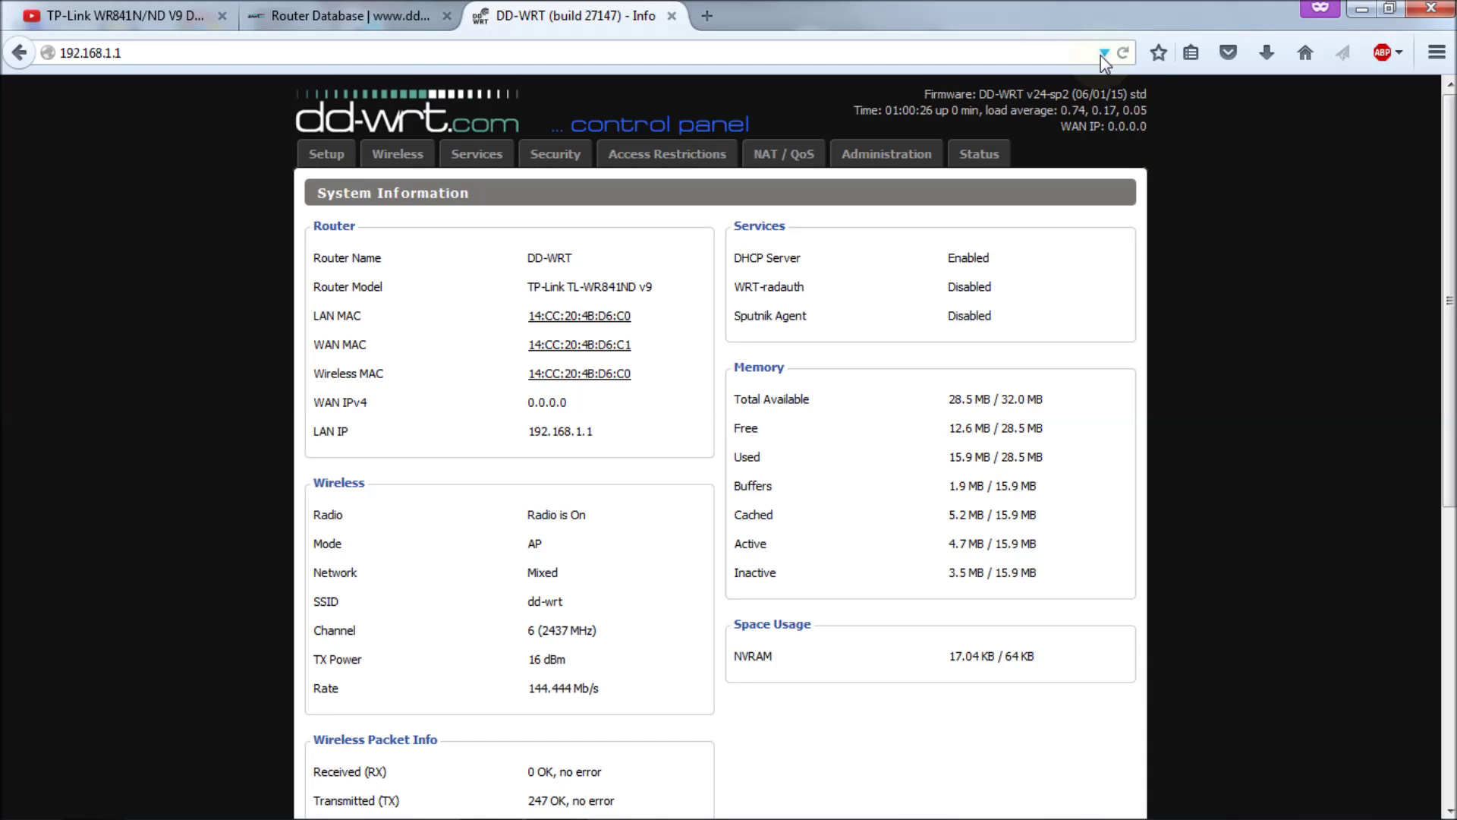
pyautogui.click(881, 157)
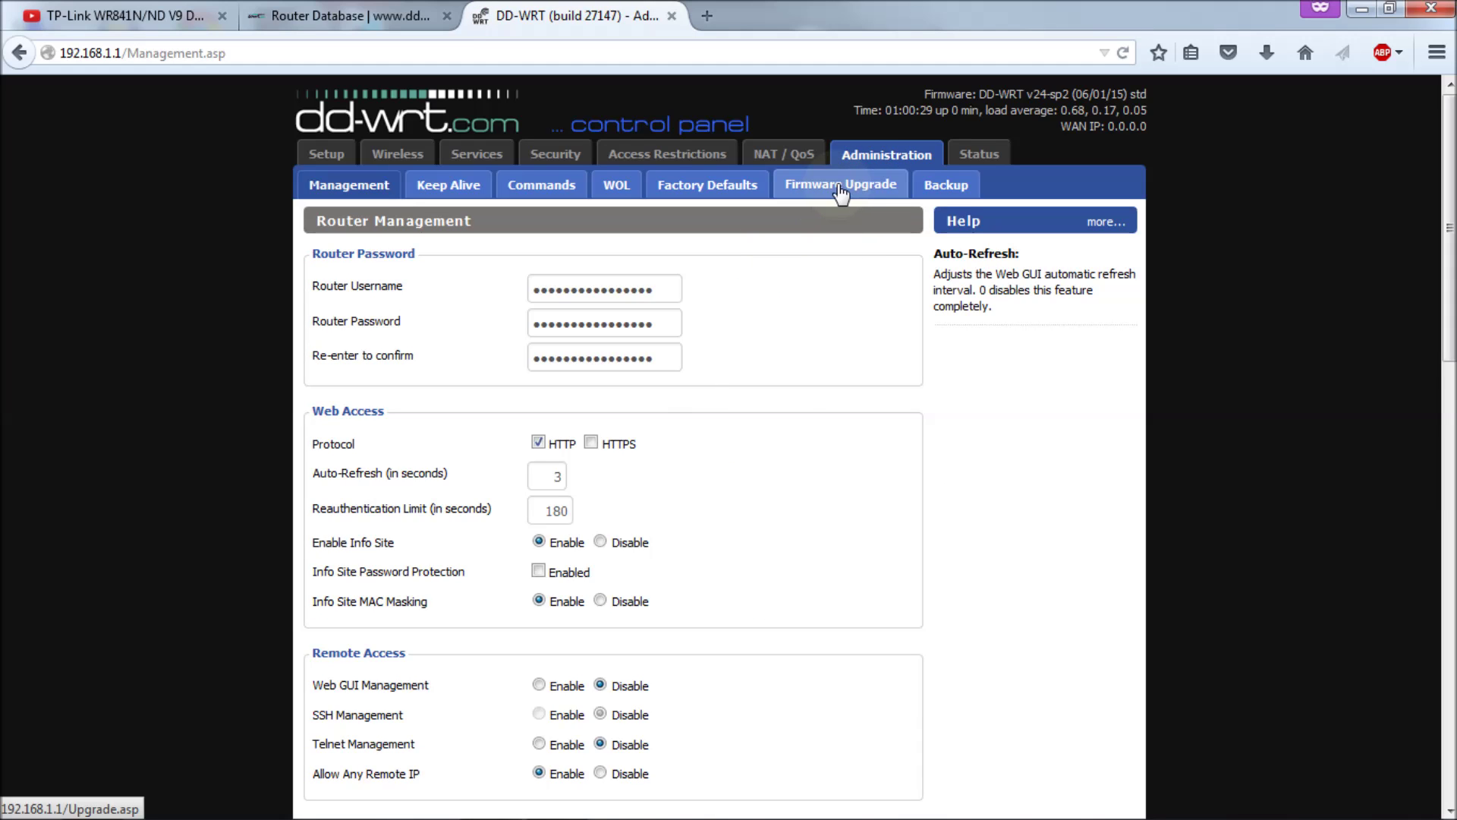
pyautogui.click(840, 188)
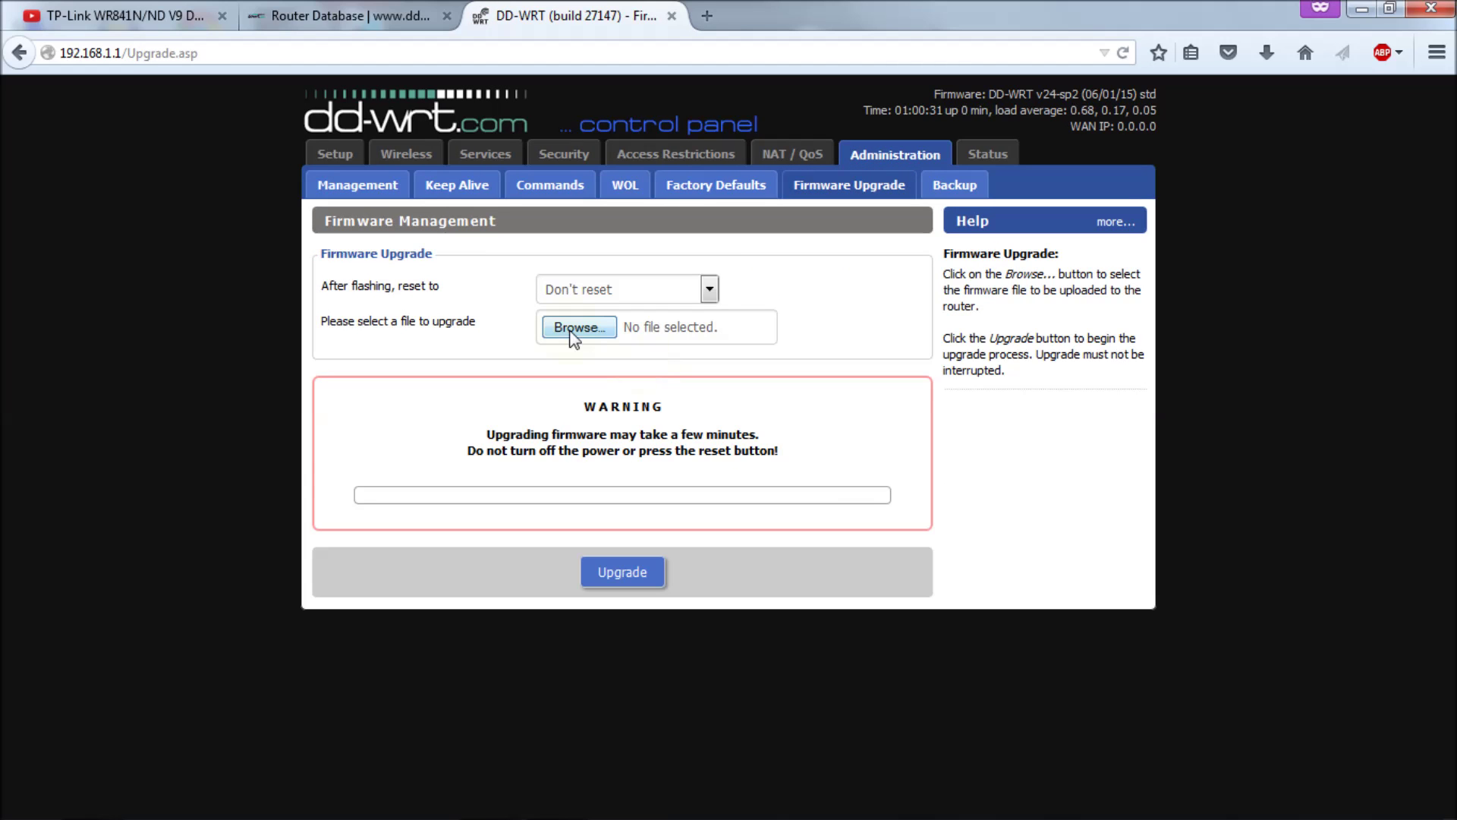
pyautogui.click(569, 331)
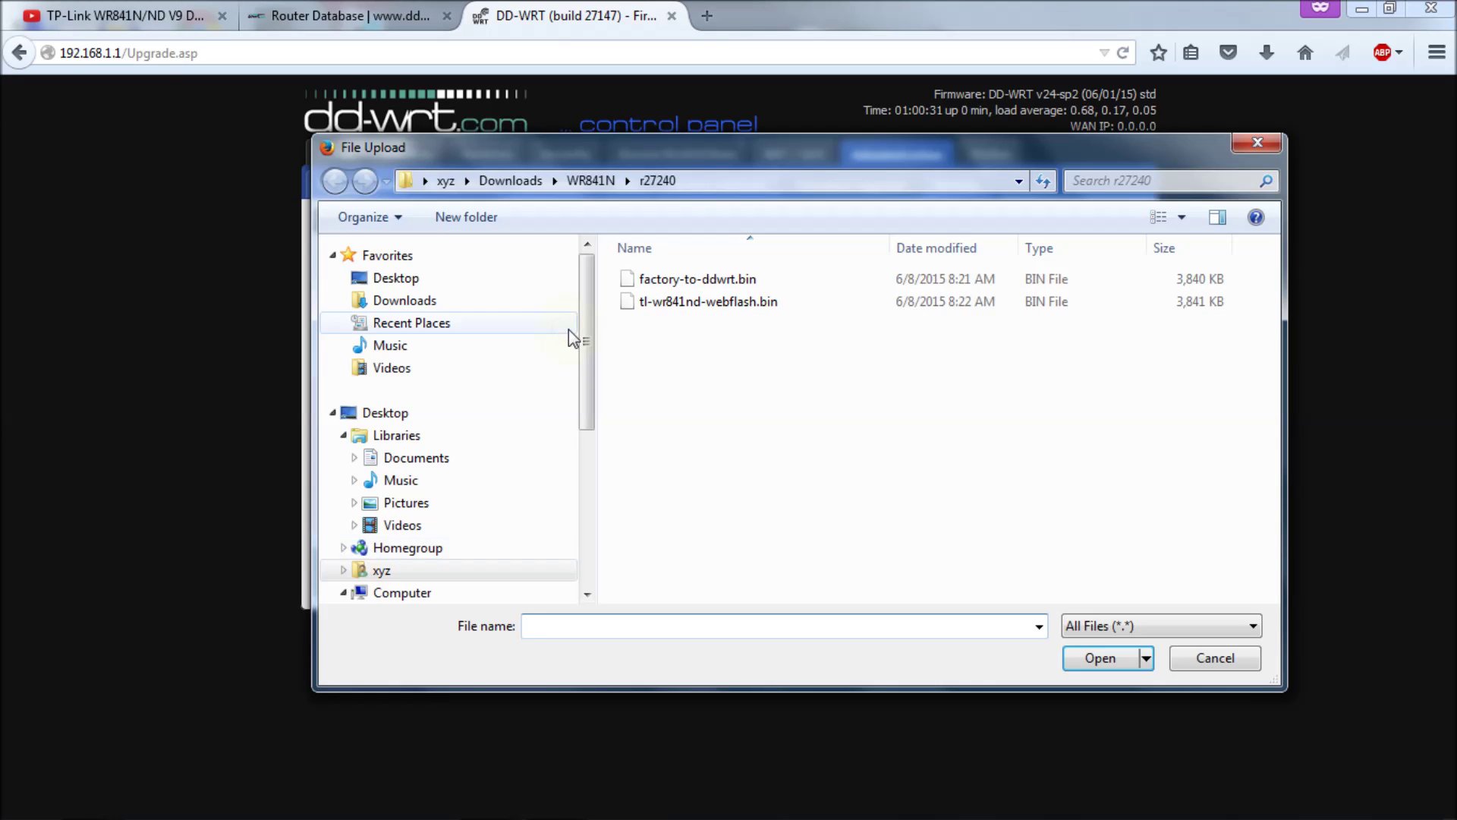
pyautogui.click(691, 305)
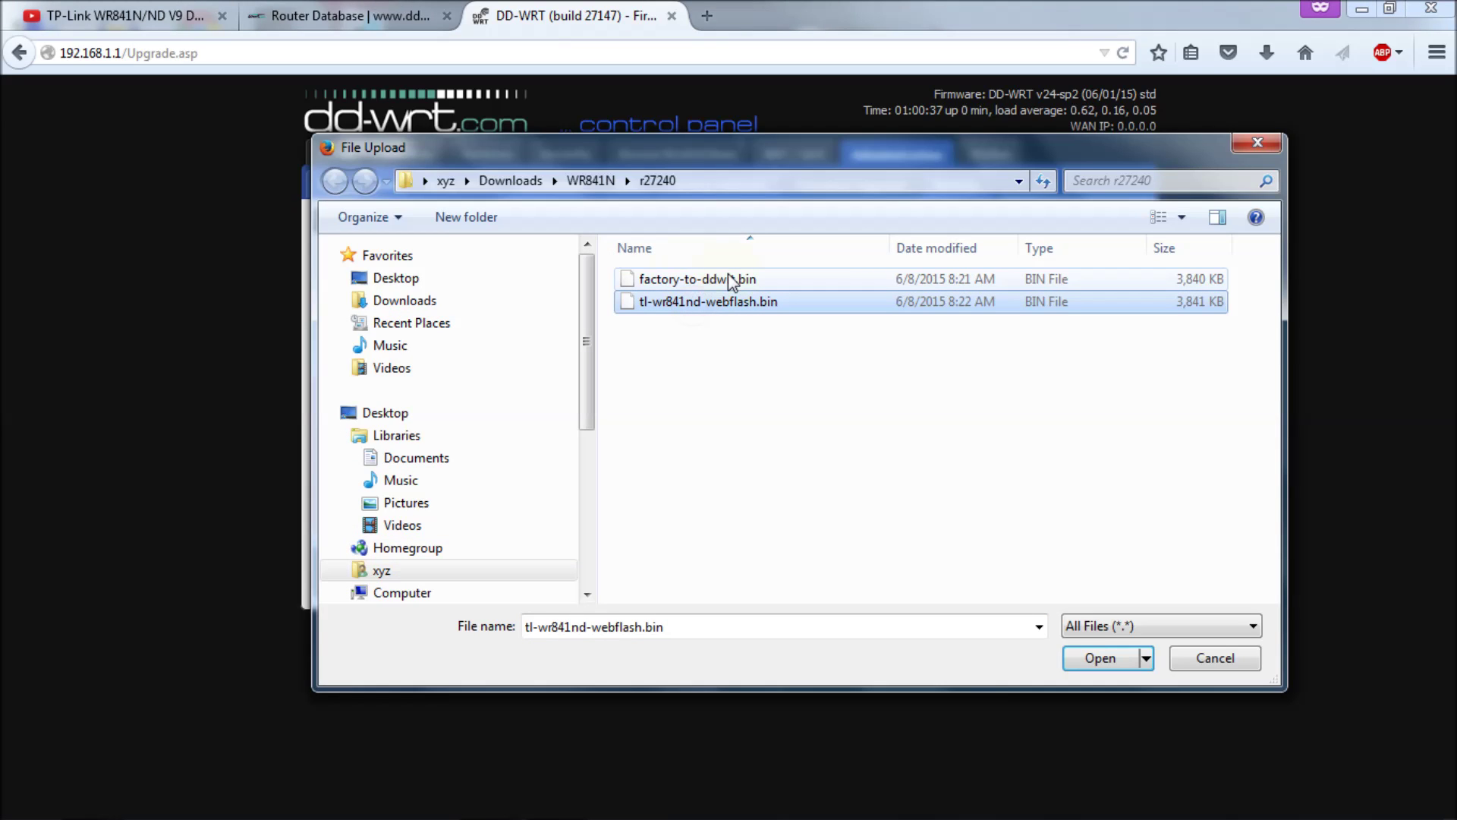
pyautogui.click(1111, 662)
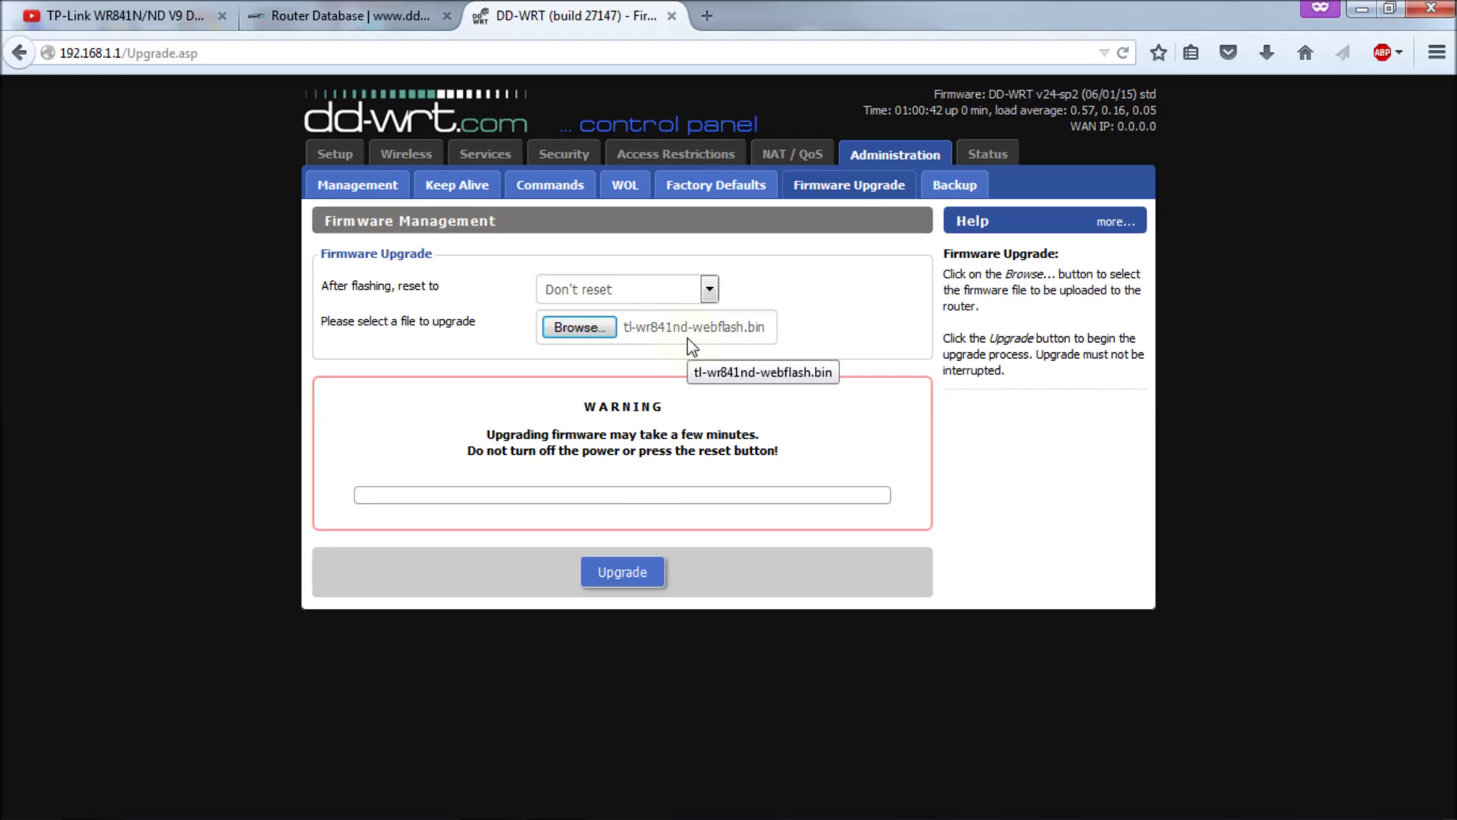
# Step: Flash tl-wr841nd-webflash.bin and reload 192.168.1.1/, now reporting build 27240 dated 06/05/15
pyautogui.click(629, 579)
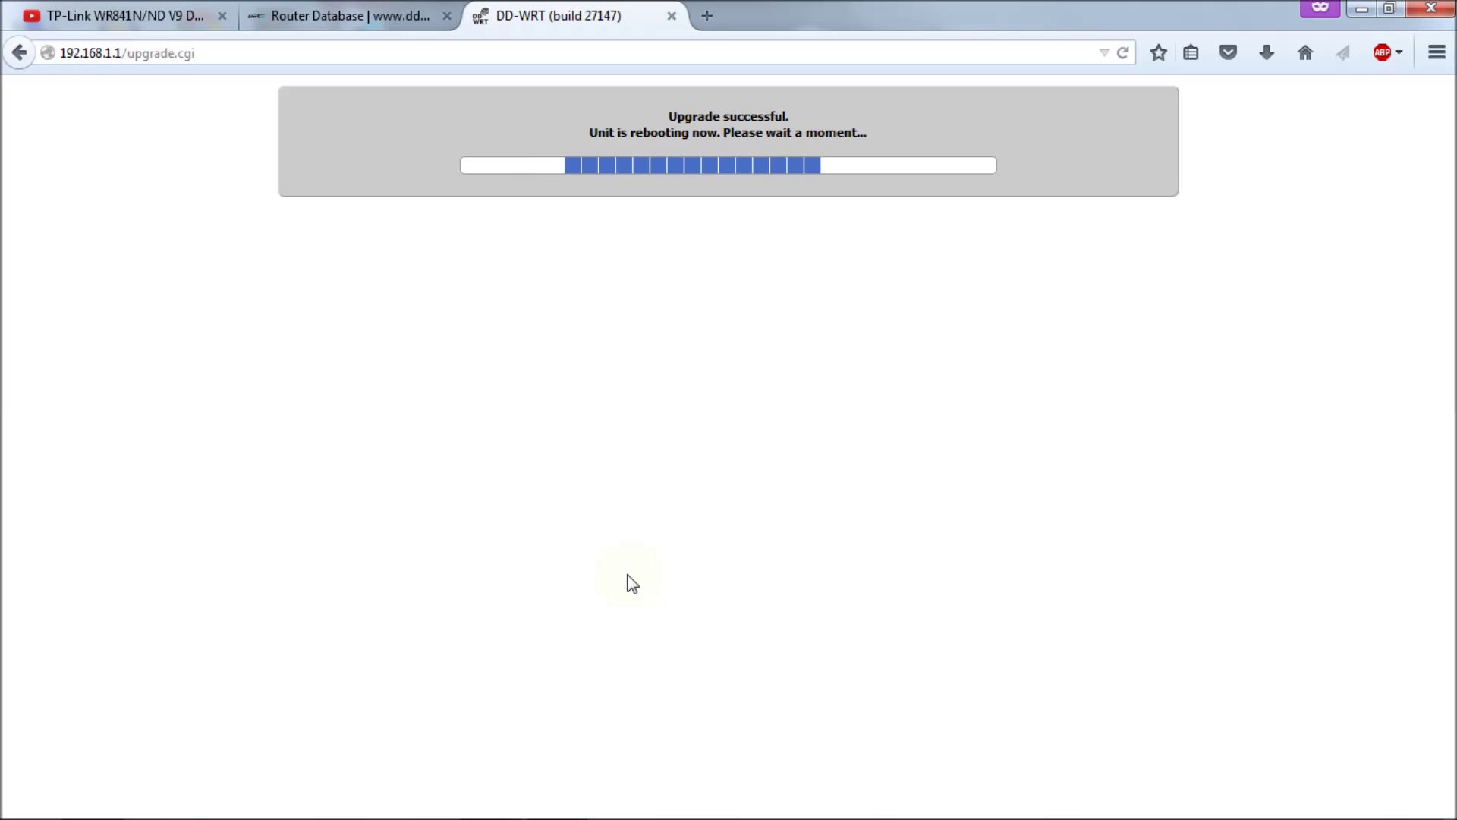
pyautogui.click(264, 52)
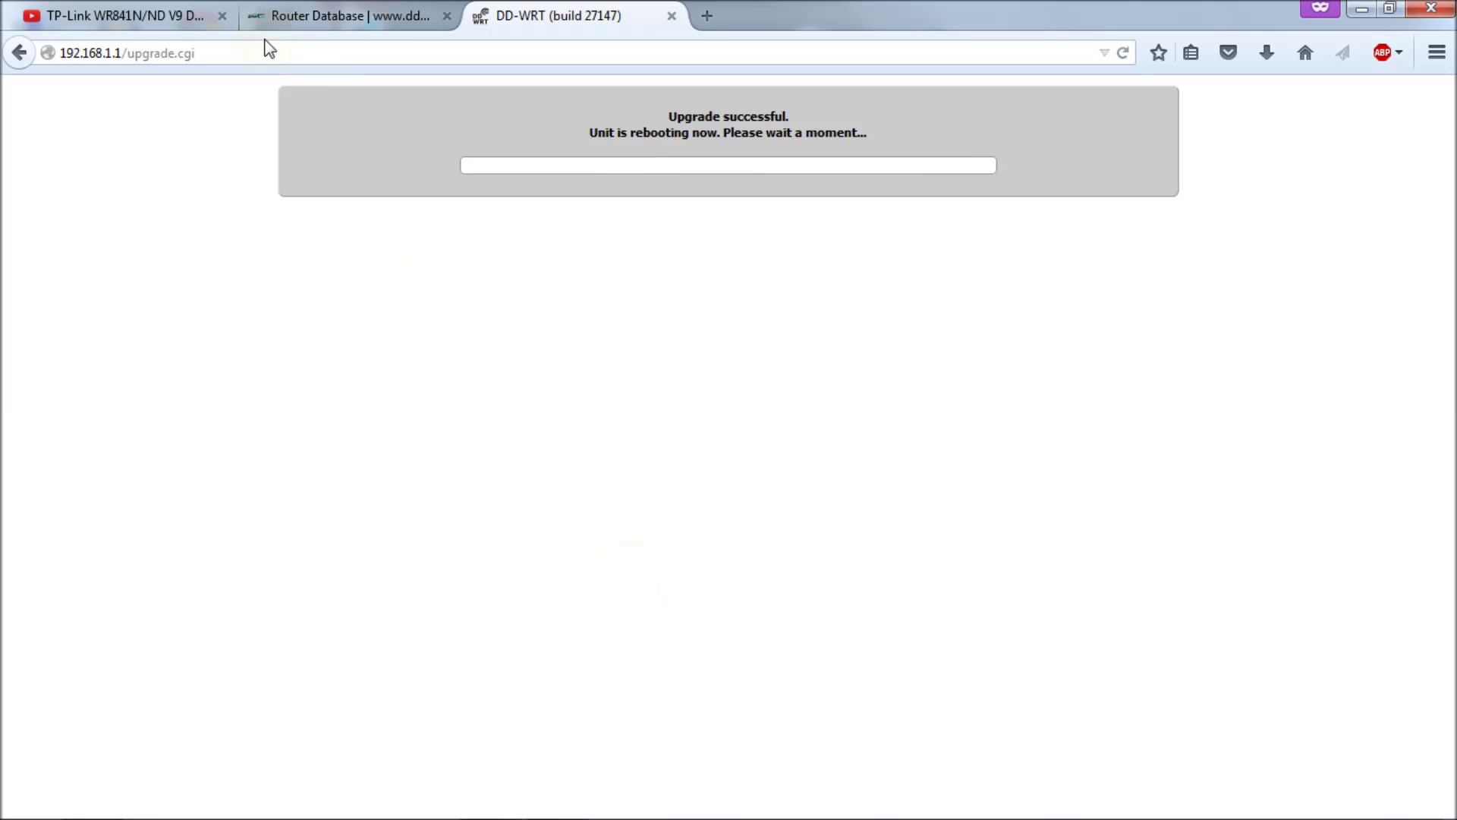
pyautogui.write('192.168.1.1/')
pyautogui.press('Return')
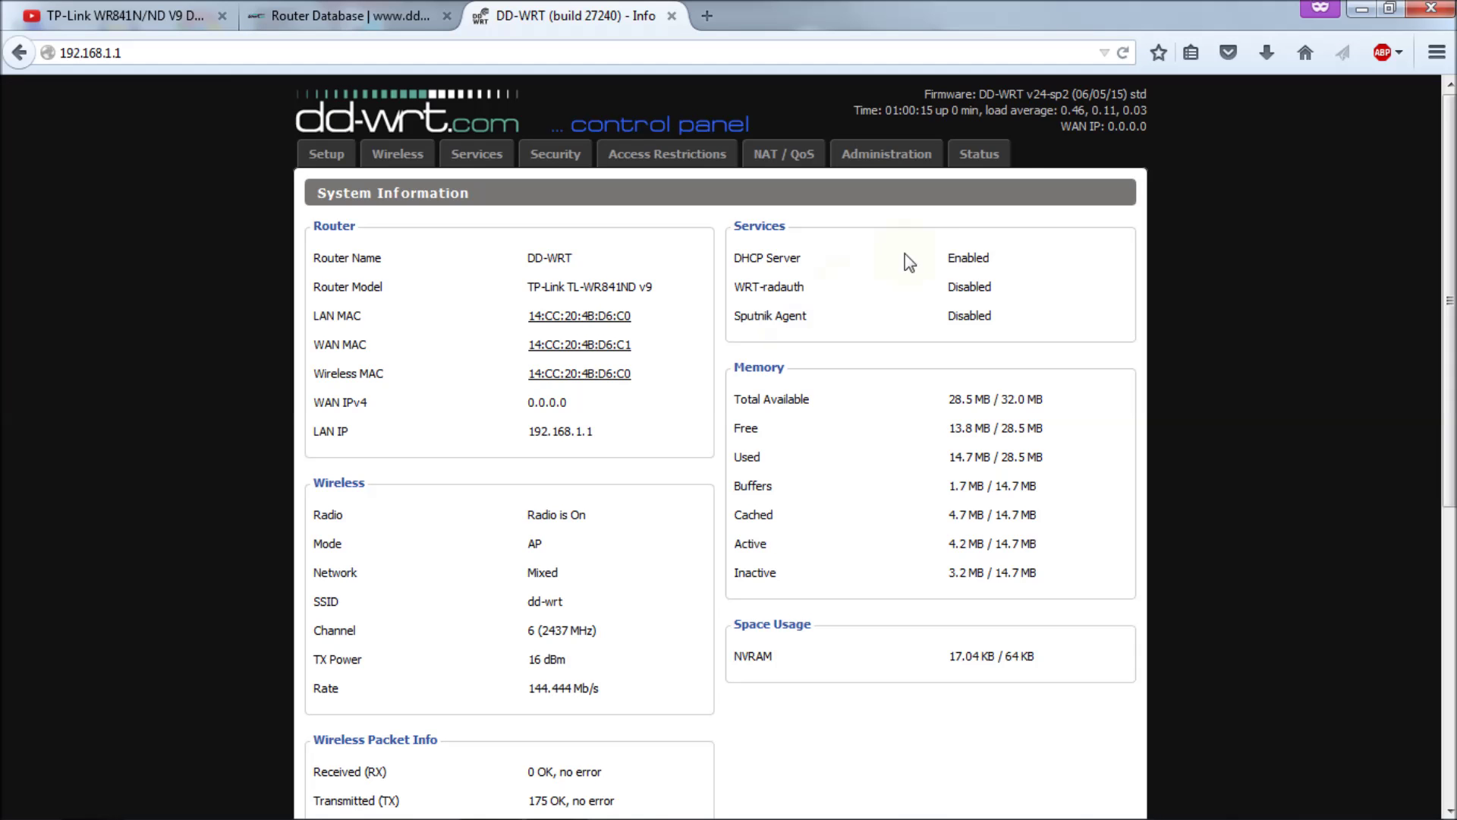
# Step: Confirm SVN revision 27240 in the About window, close it, and go to Administration
pyautogui.click(1066, 98)
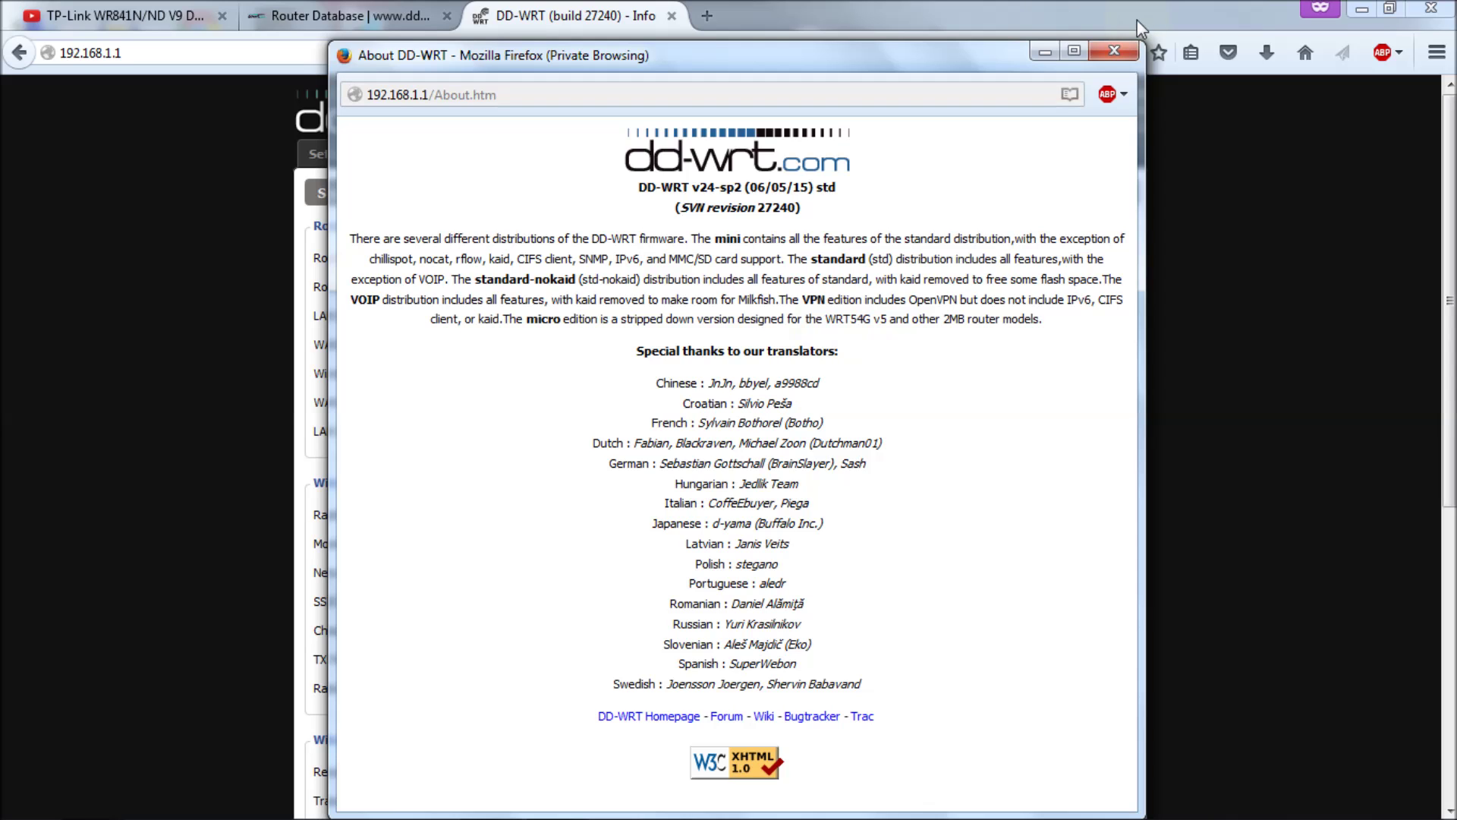
pyautogui.click(1114, 53)
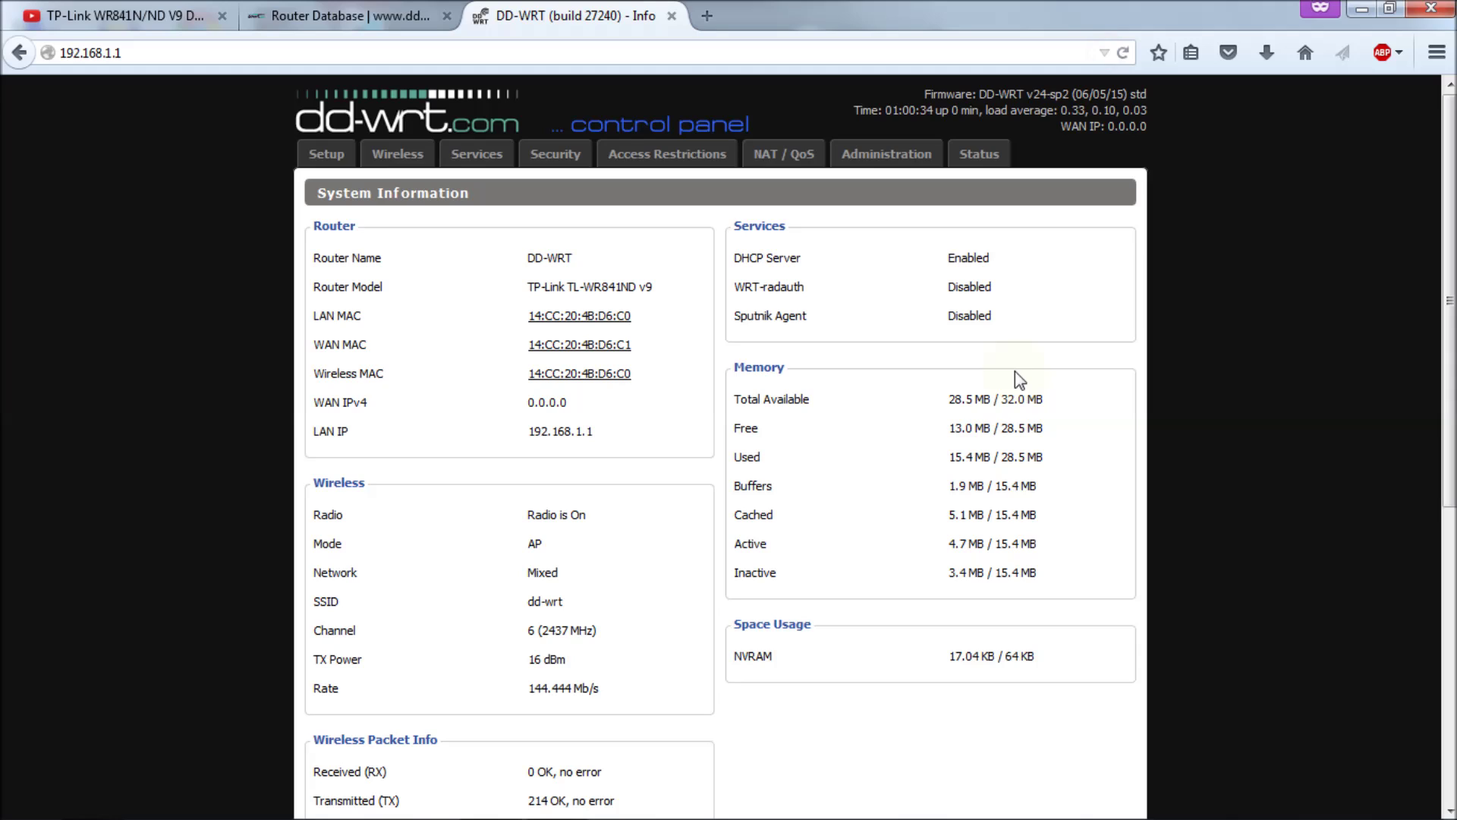
pyautogui.click(882, 158)
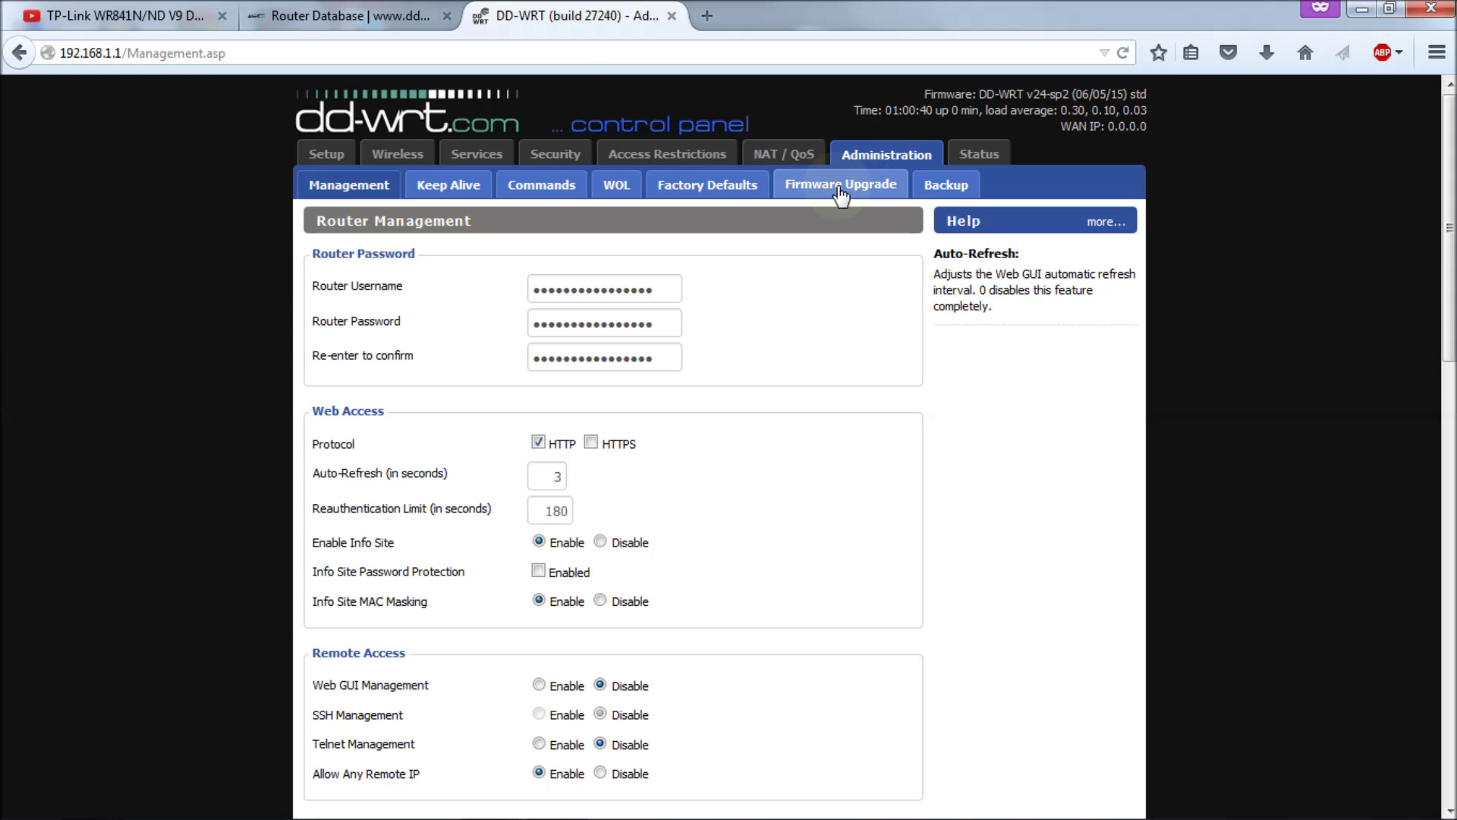
# Step: On Firmware Upgrade, choose factory-to-ddwrt.bin from the WR841N > r27119 folder
pyautogui.click(840, 186)
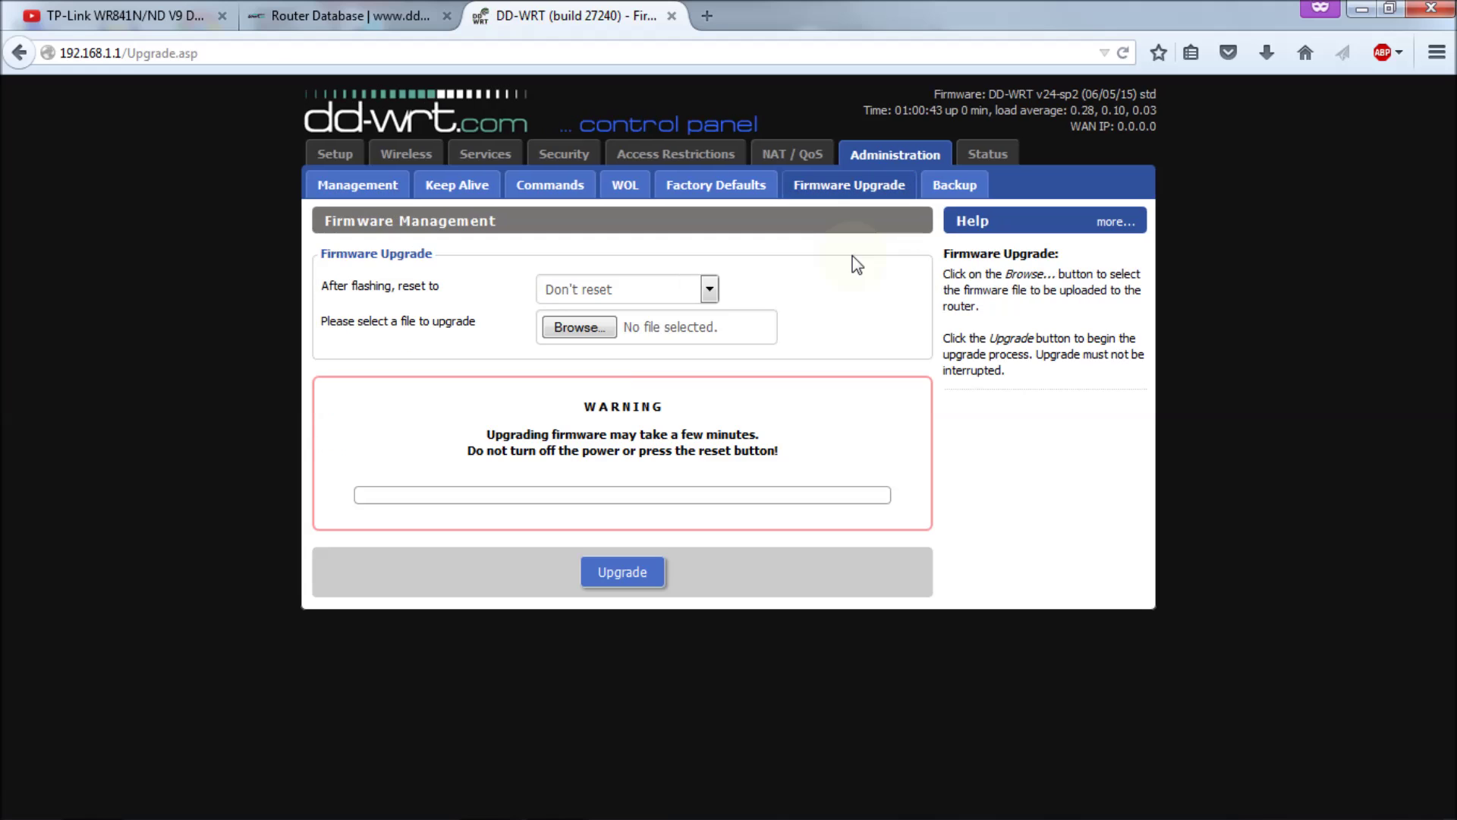
pyautogui.click(577, 327)
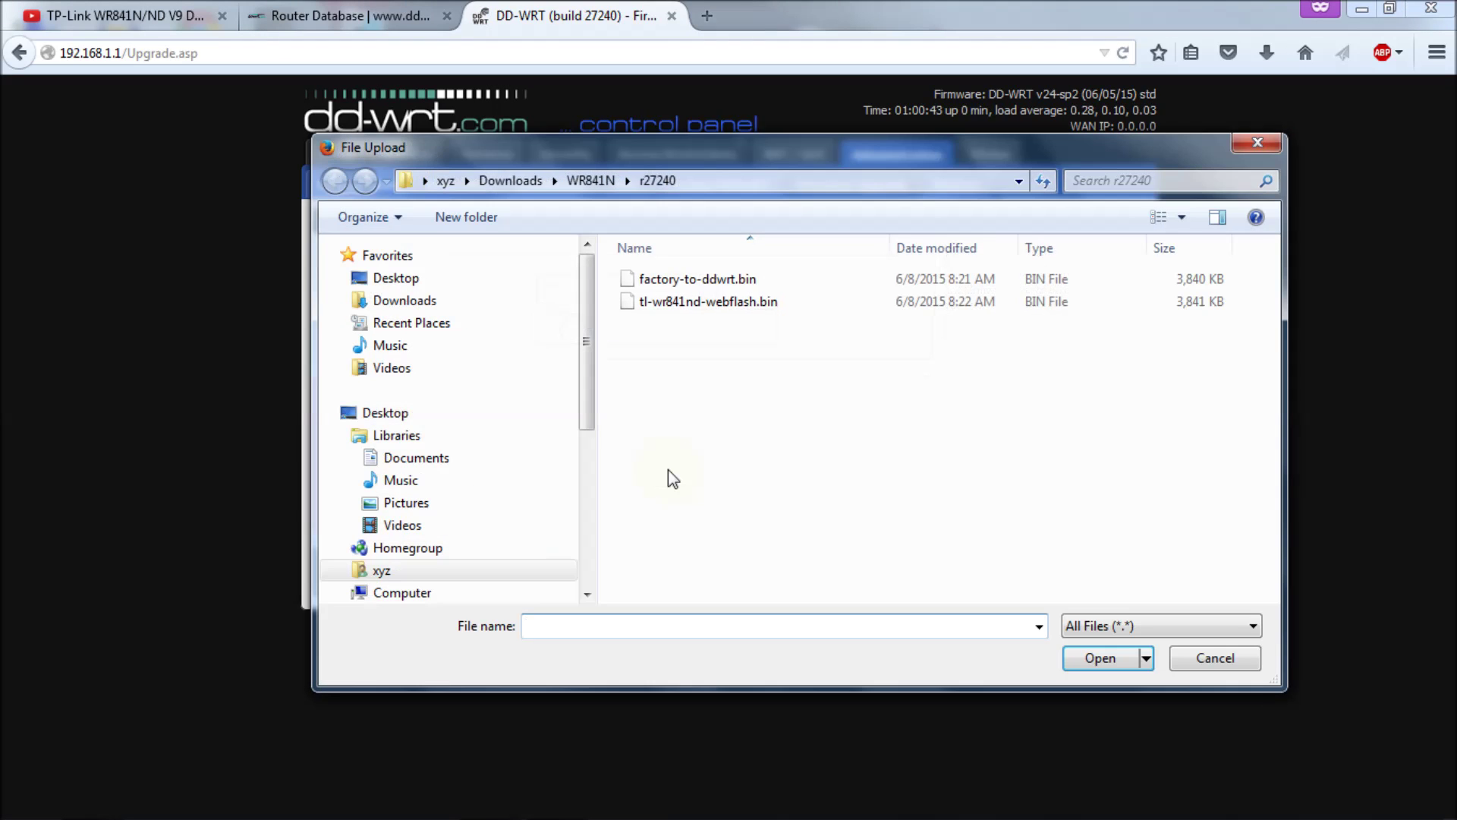
pyautogui.click(588, 183)
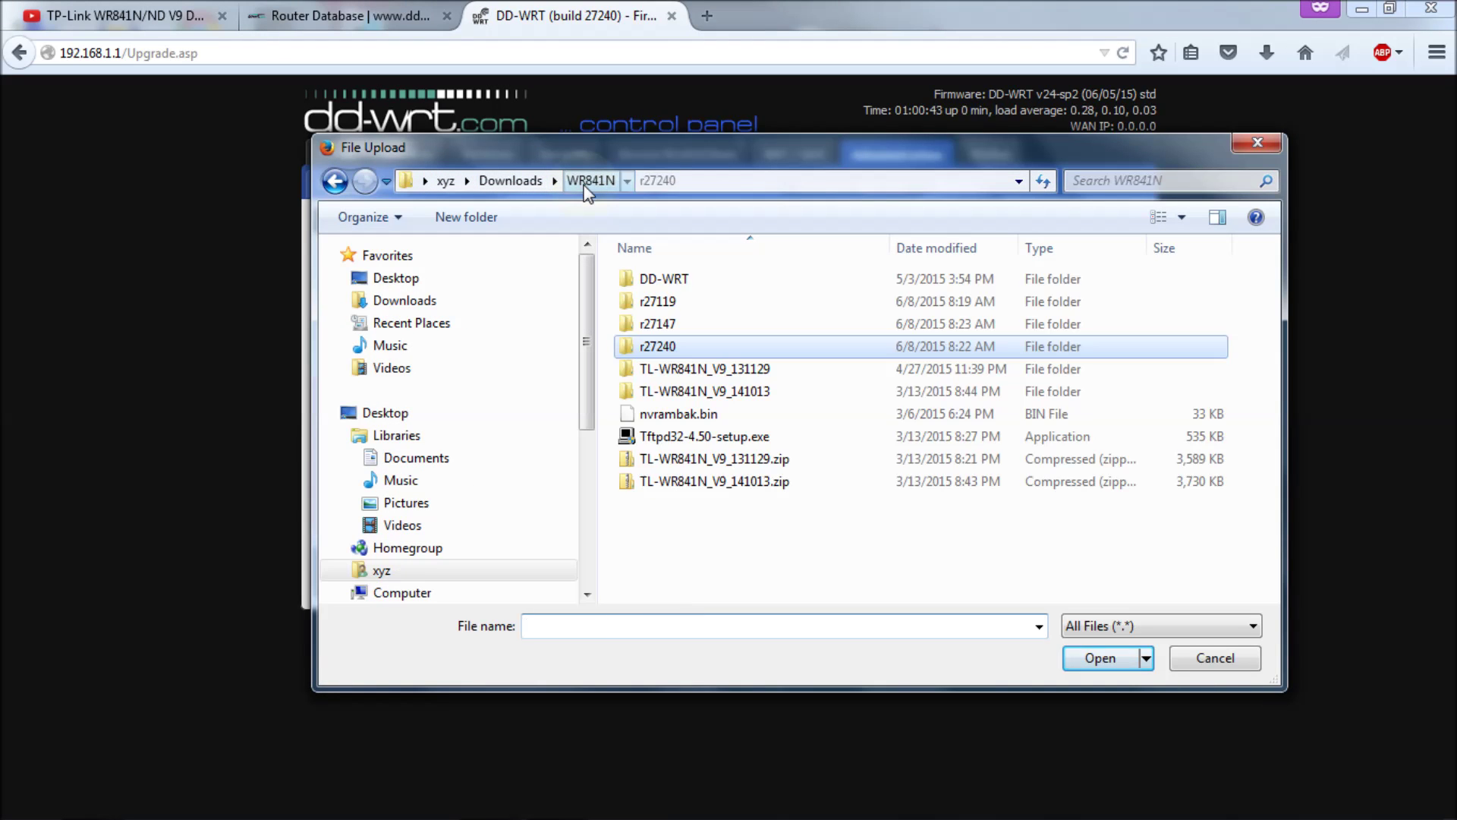
pyautogui.doubleClick(673, 302)
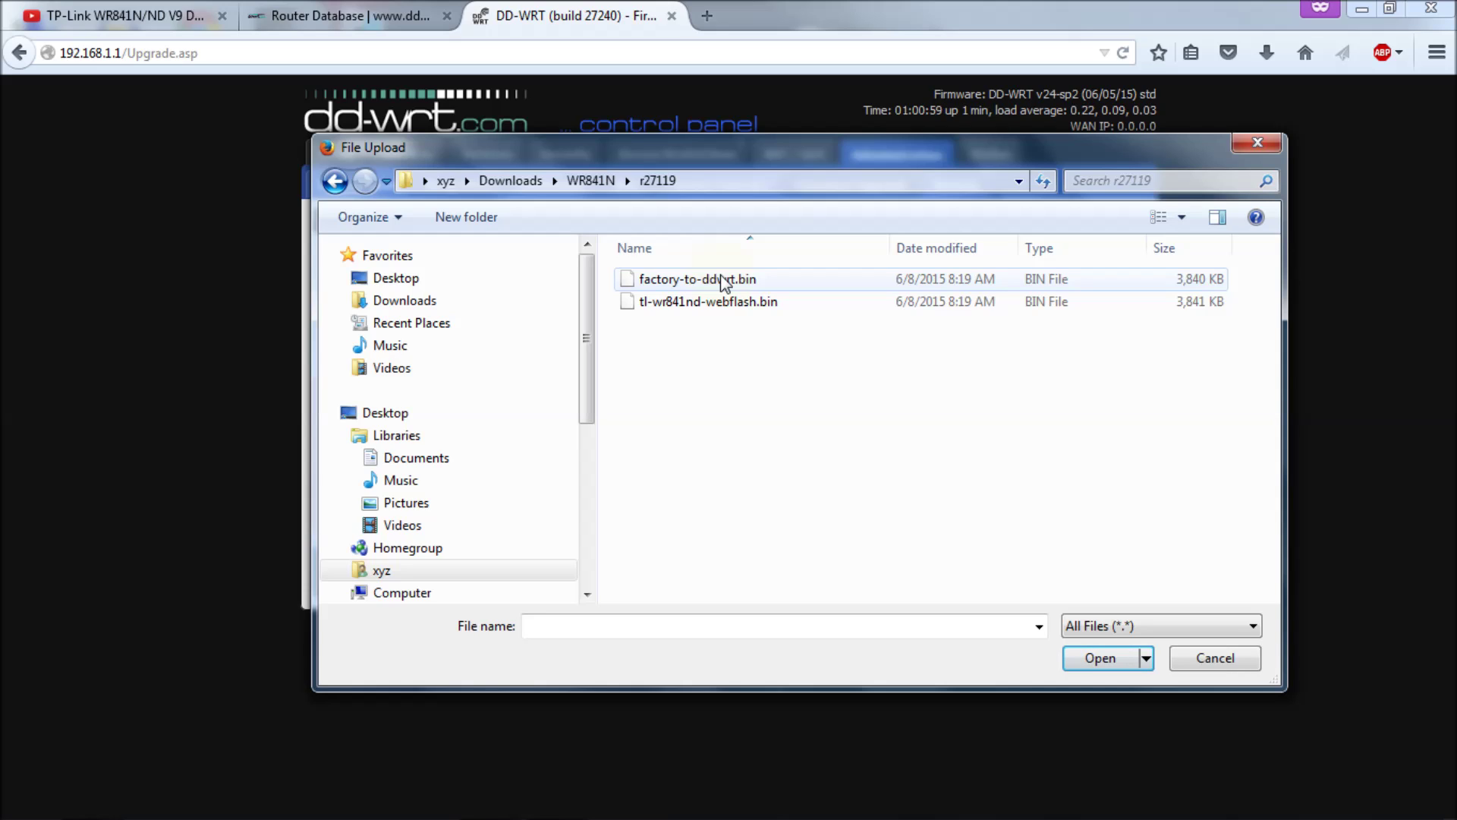
pyautogui.click(723, 283)
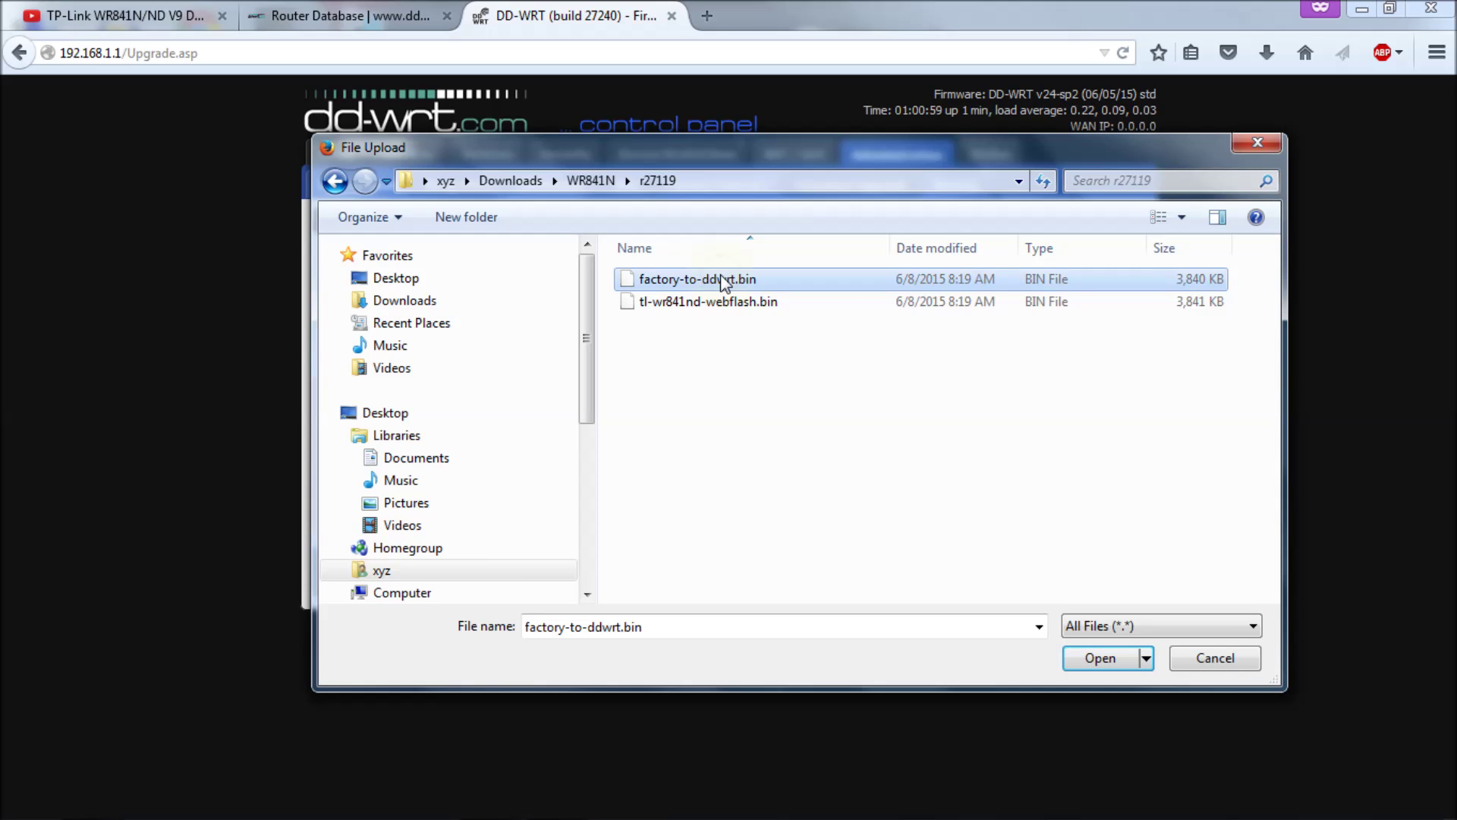
pyautogui.click(1108, 659)
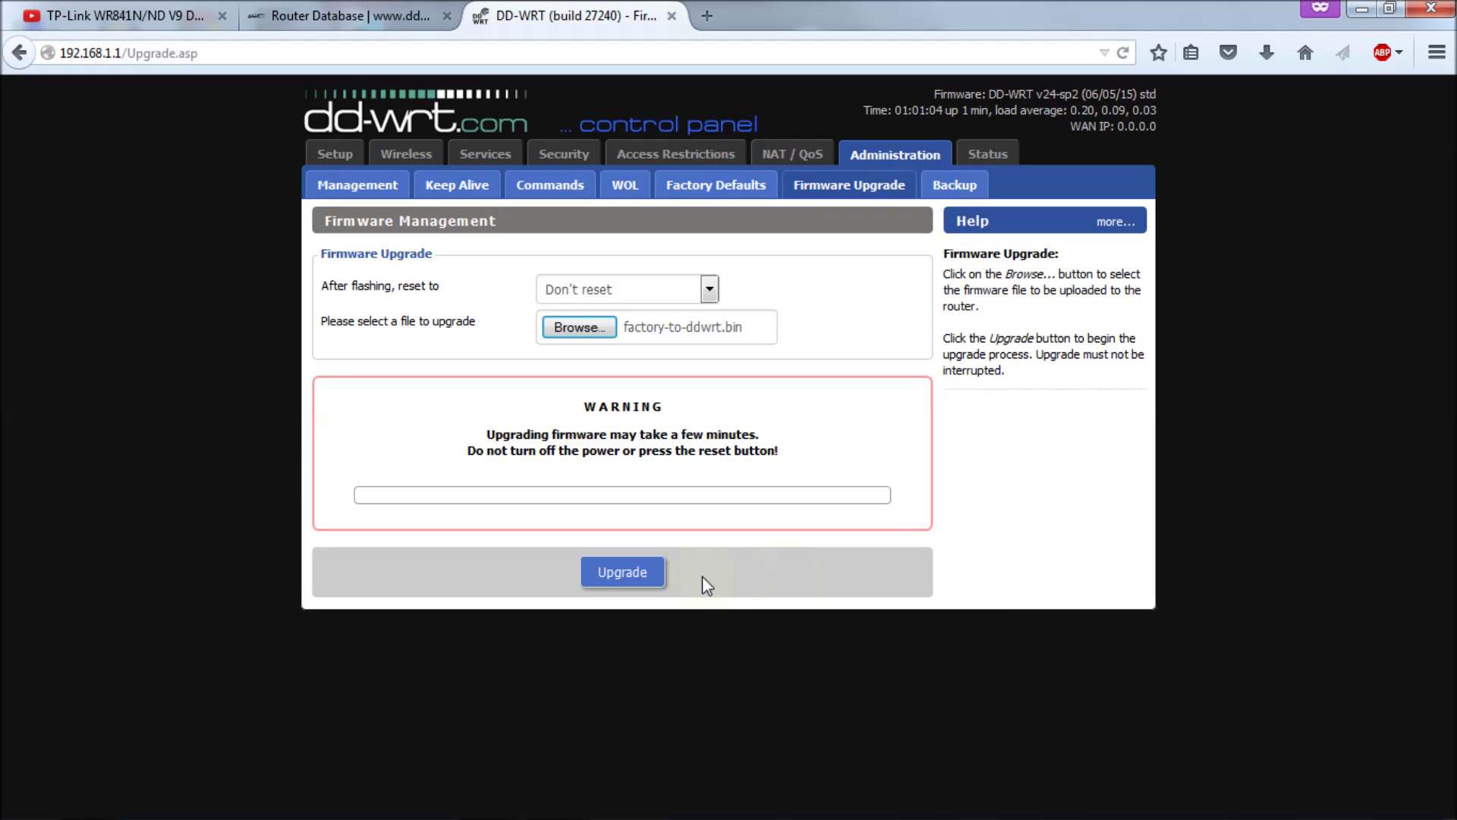
# Step: Flash the r27119 factory-to-ddwrt.bin and reload the router's main page at 192.168.1.1
pyautogui.click(653, 580)
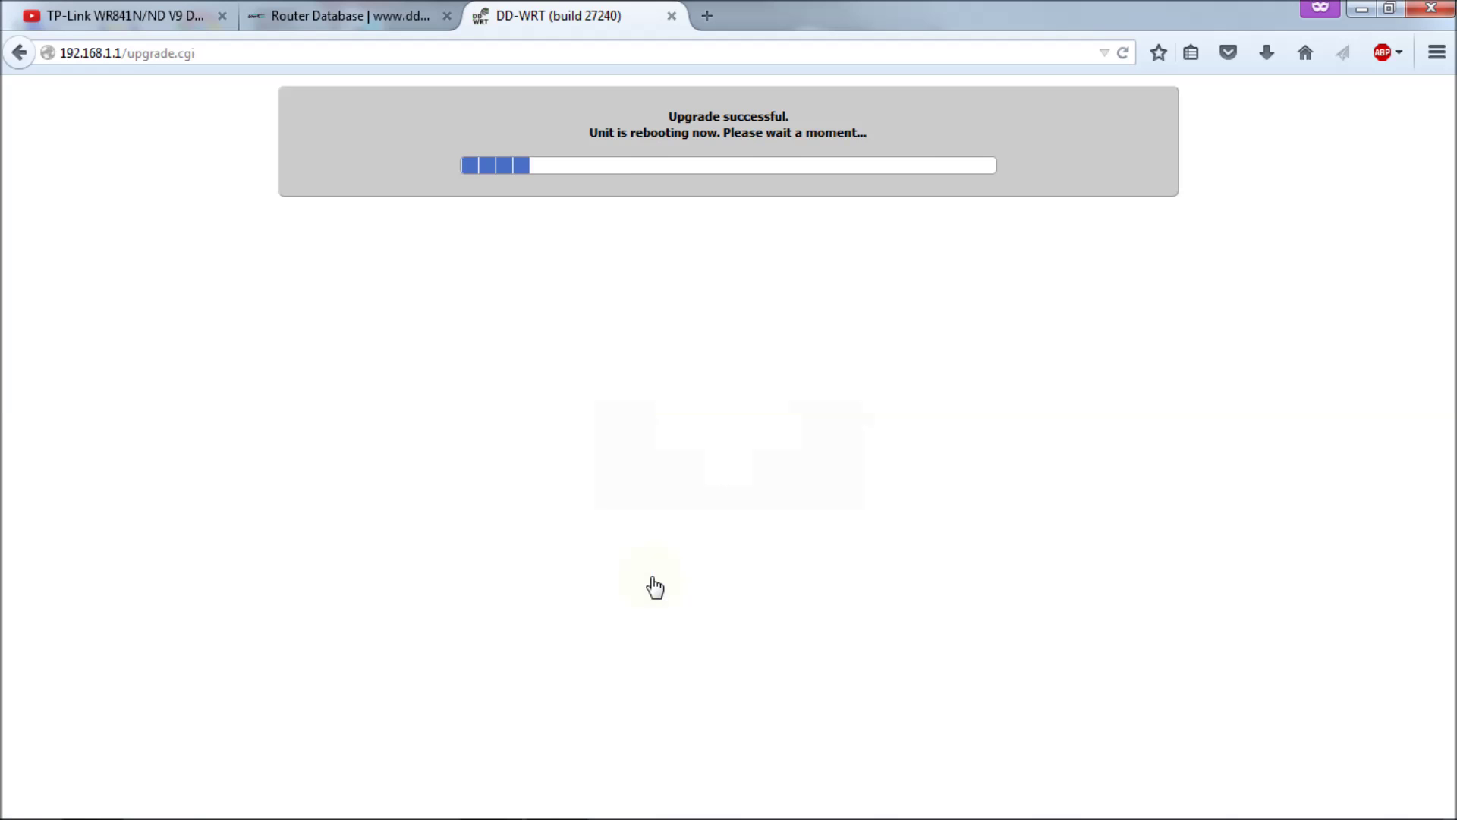
pyautogui.click(342, 53)
pyautogui.press('BackSpace')
pyautogui.press('BackSpace')
pyautogui.press('BackSpace')
pyautogui.press('BackSpace')
pyautogui.press('BackSpace')
pyautogui.press('BackSpace')
pyautogui.press('BackSpace')
pyautogui.press('BackSpace')
pyautogui.press('BackSpace')
pyautogui.press('BackSpace')
pyautogui.press('BackSpace')
pyautogui.press('BackSpace')
pyautogui.press('Return')
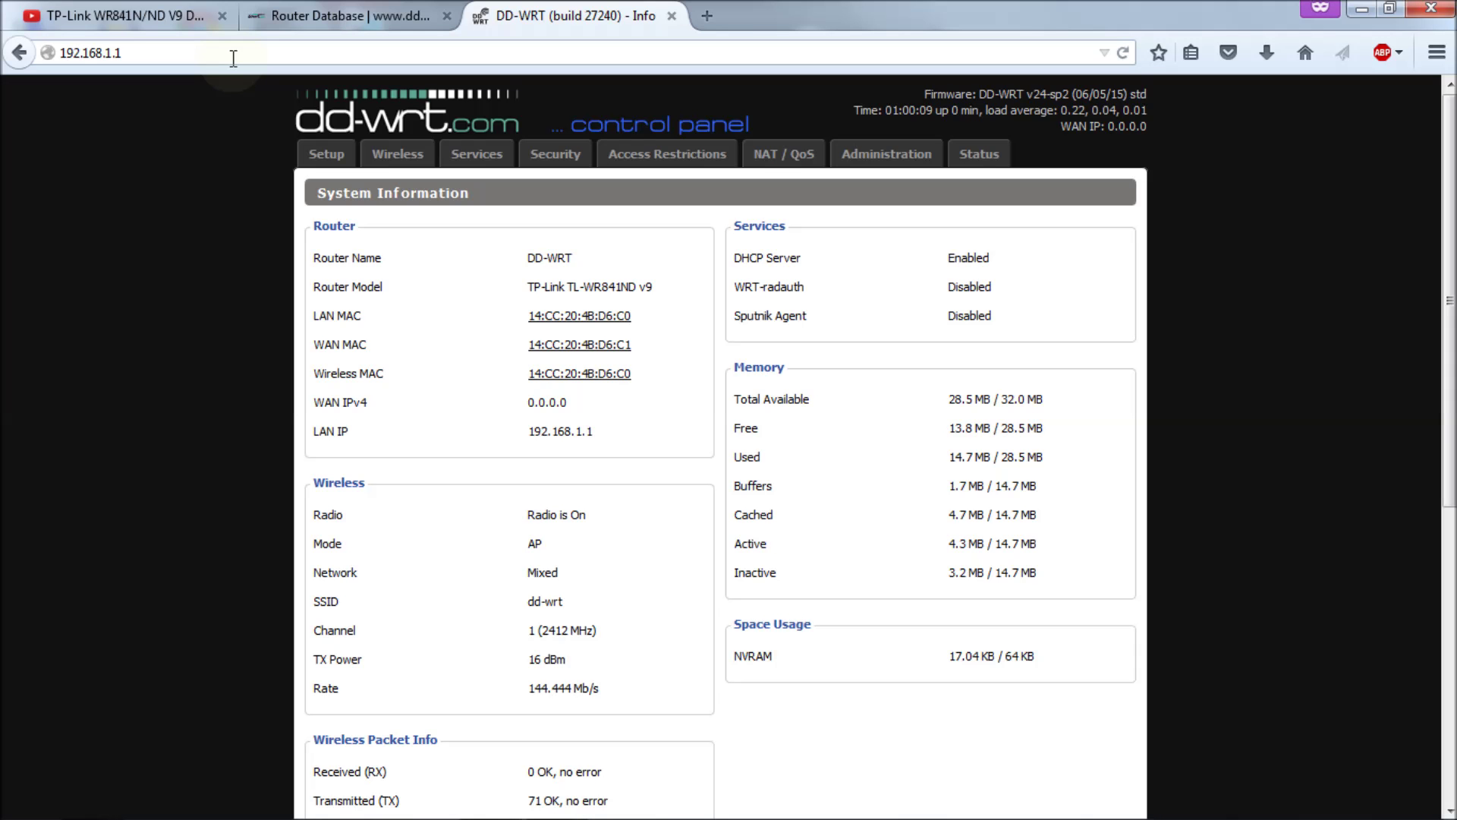
# Step: Check About, which still reports revision 27240, then go to Administration
pyautogui.click(1075, 97)
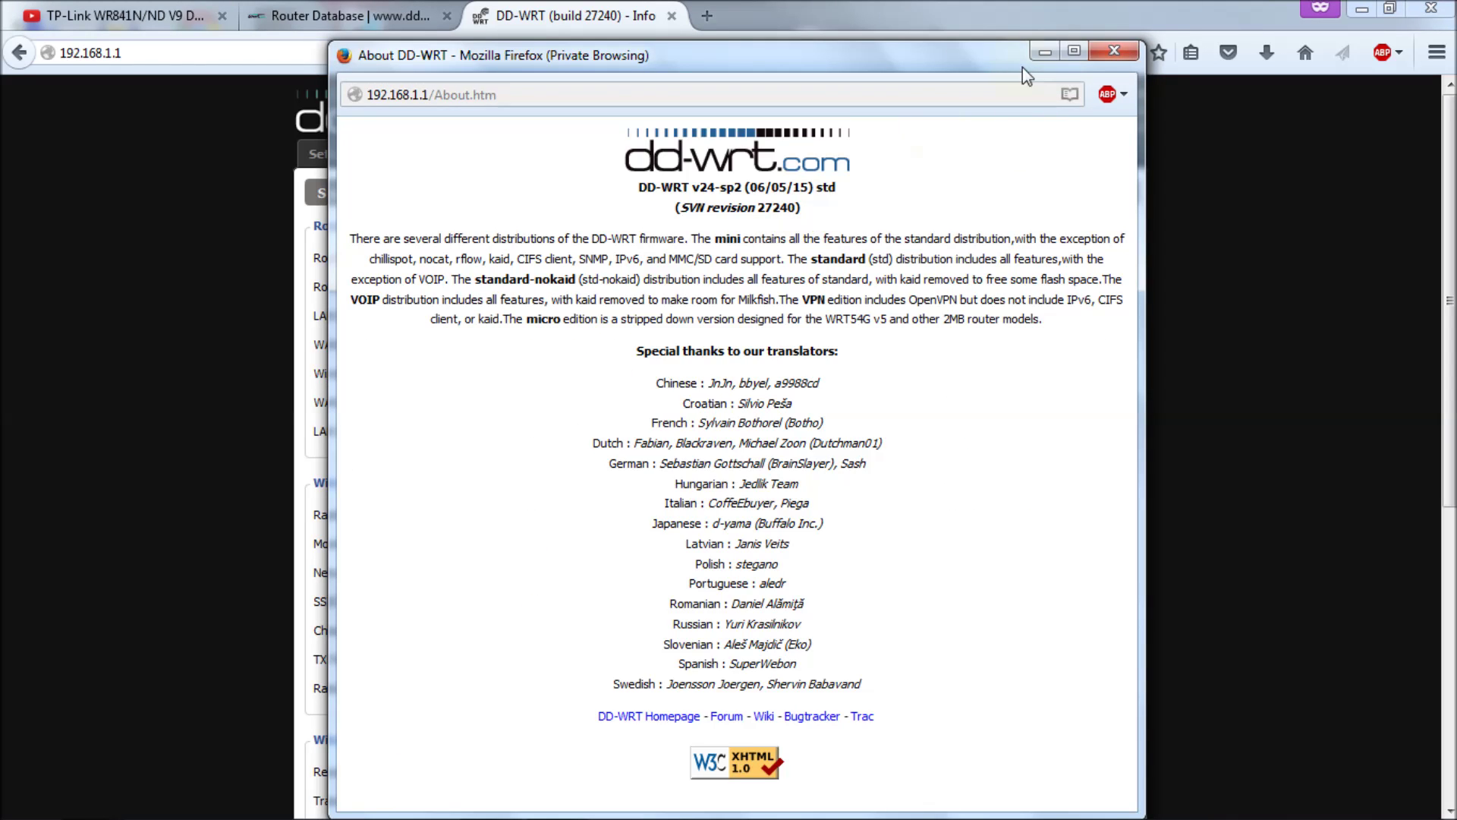
pyautogui.click(1115, 53)
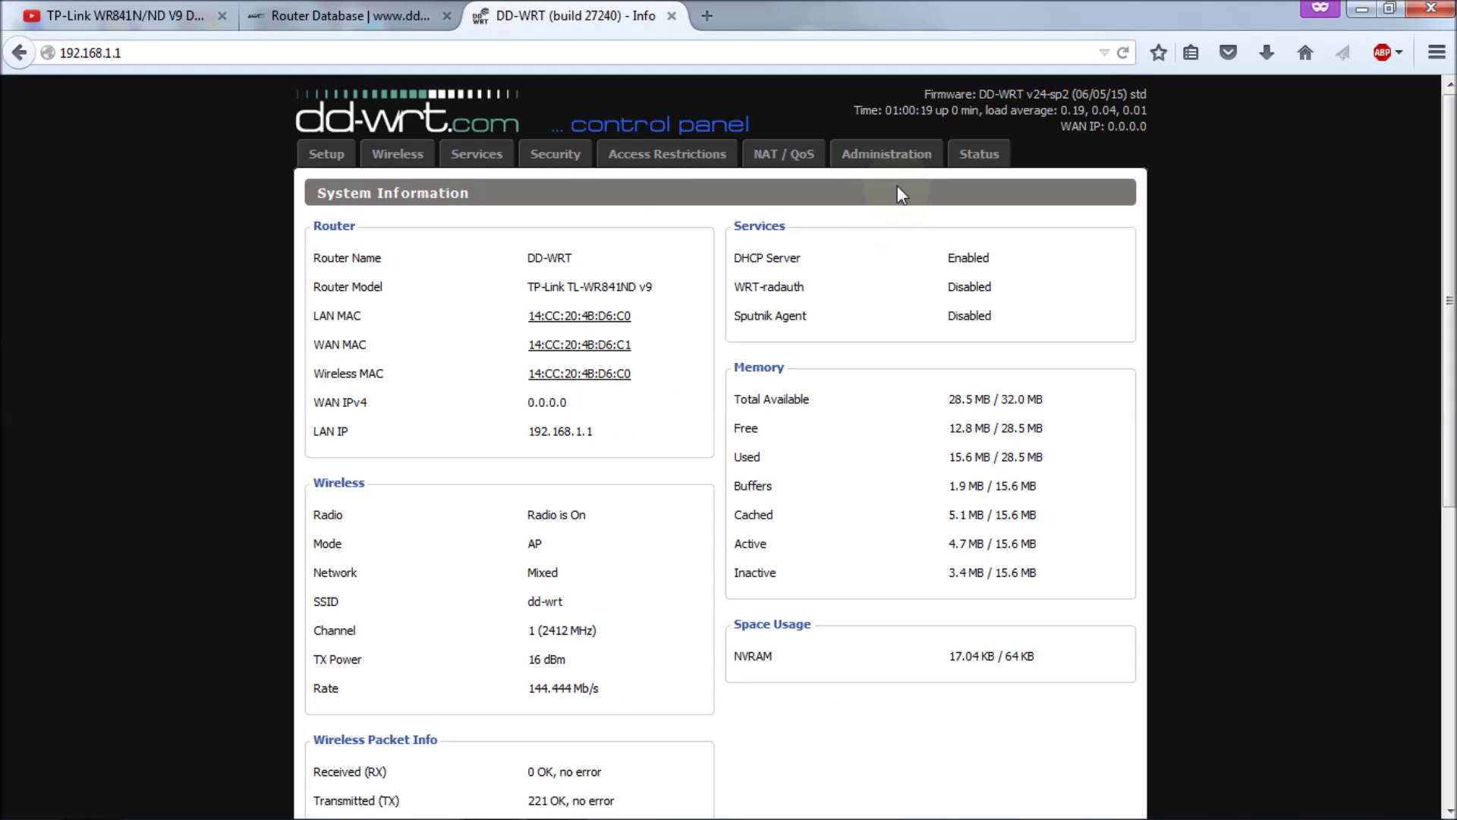
pyautogui.click(892, 163)
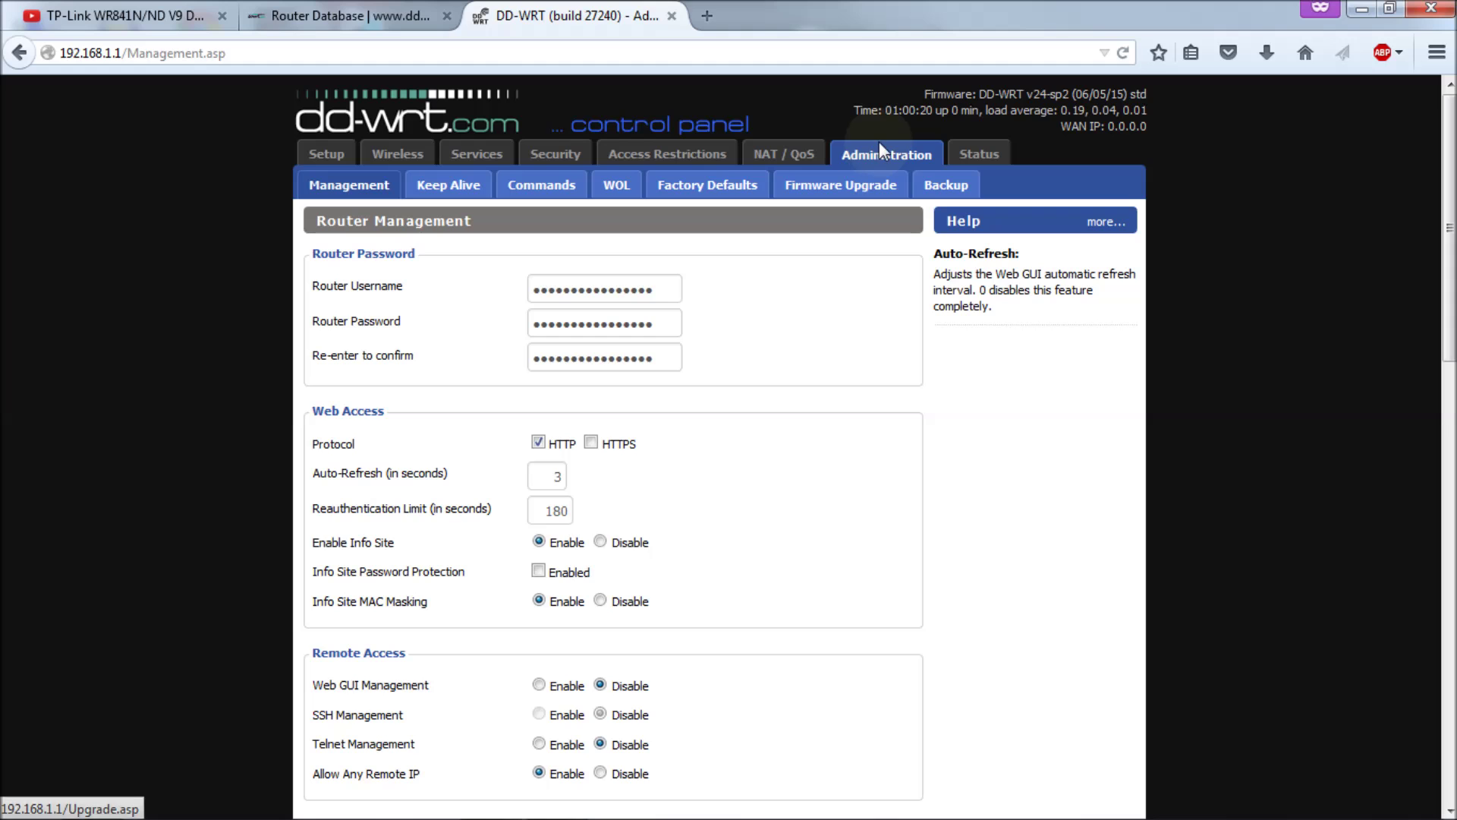
# Step: Select tl-wr841nd-webflash.bin from r27119 on Firmware Upgrade and flash it to the router
pyautogui.click(846, 192)
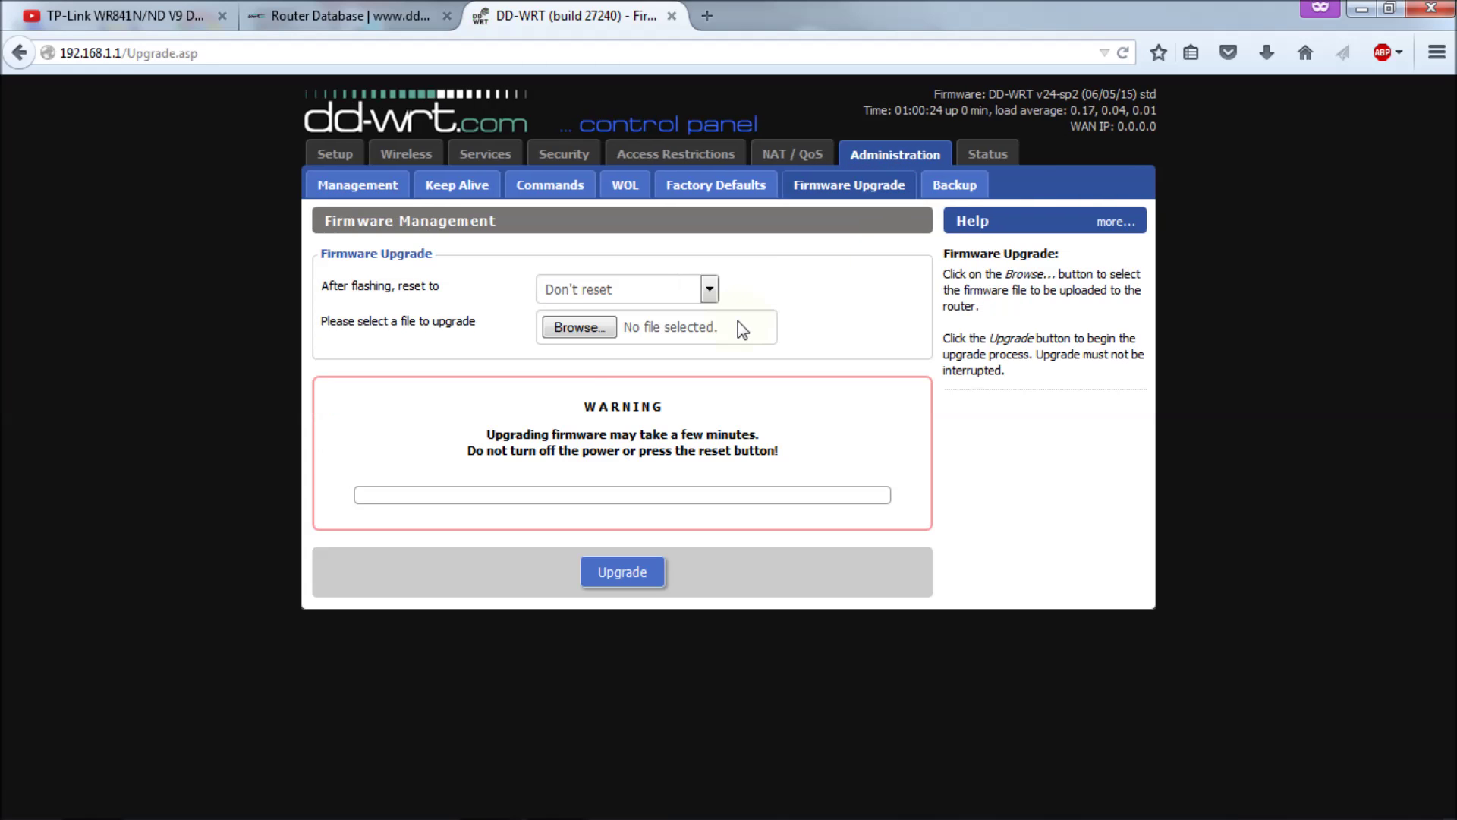
pyautogui.click(573, 325)
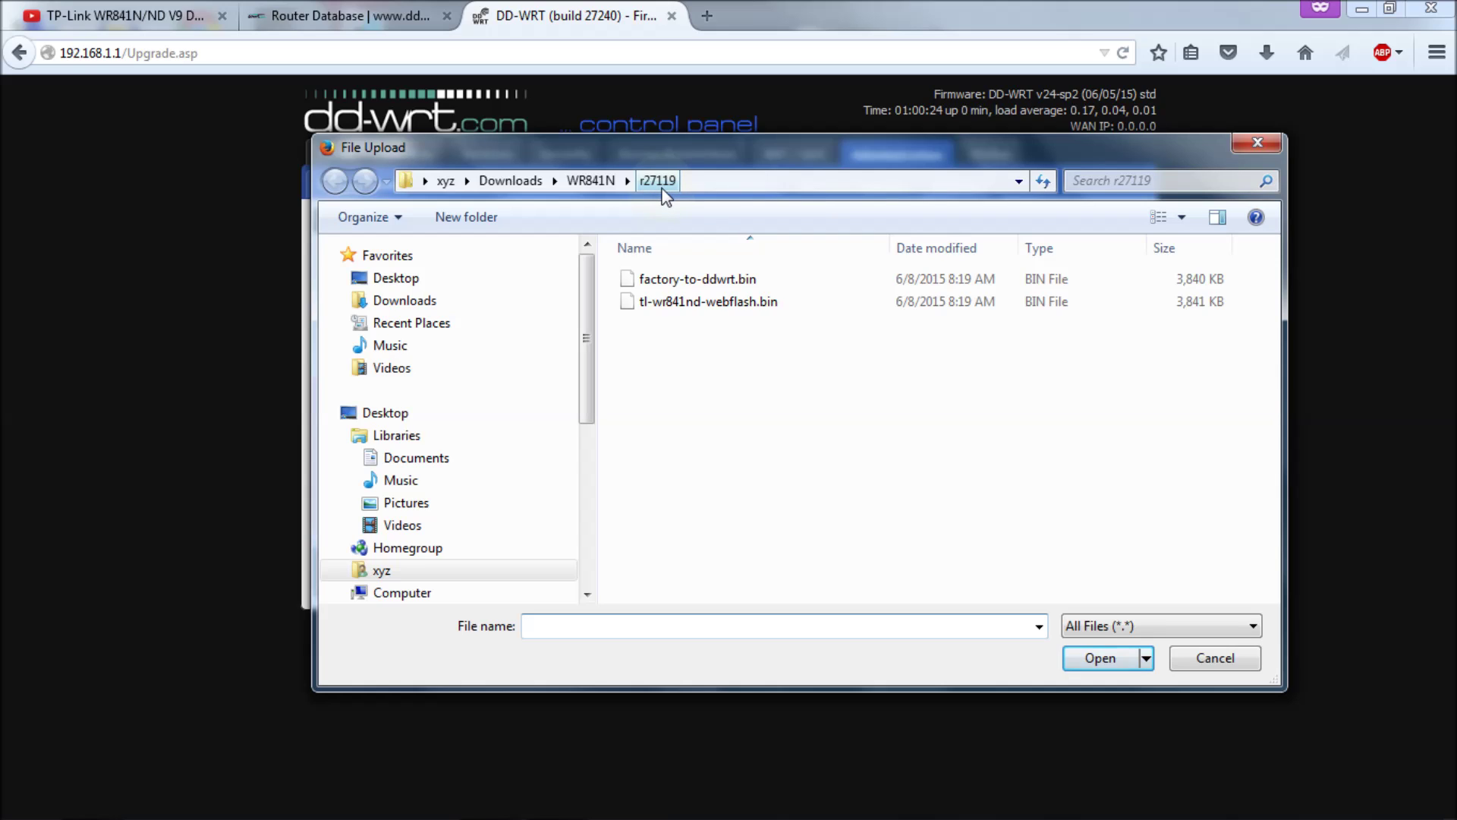
pyautogui.click(718, 308)
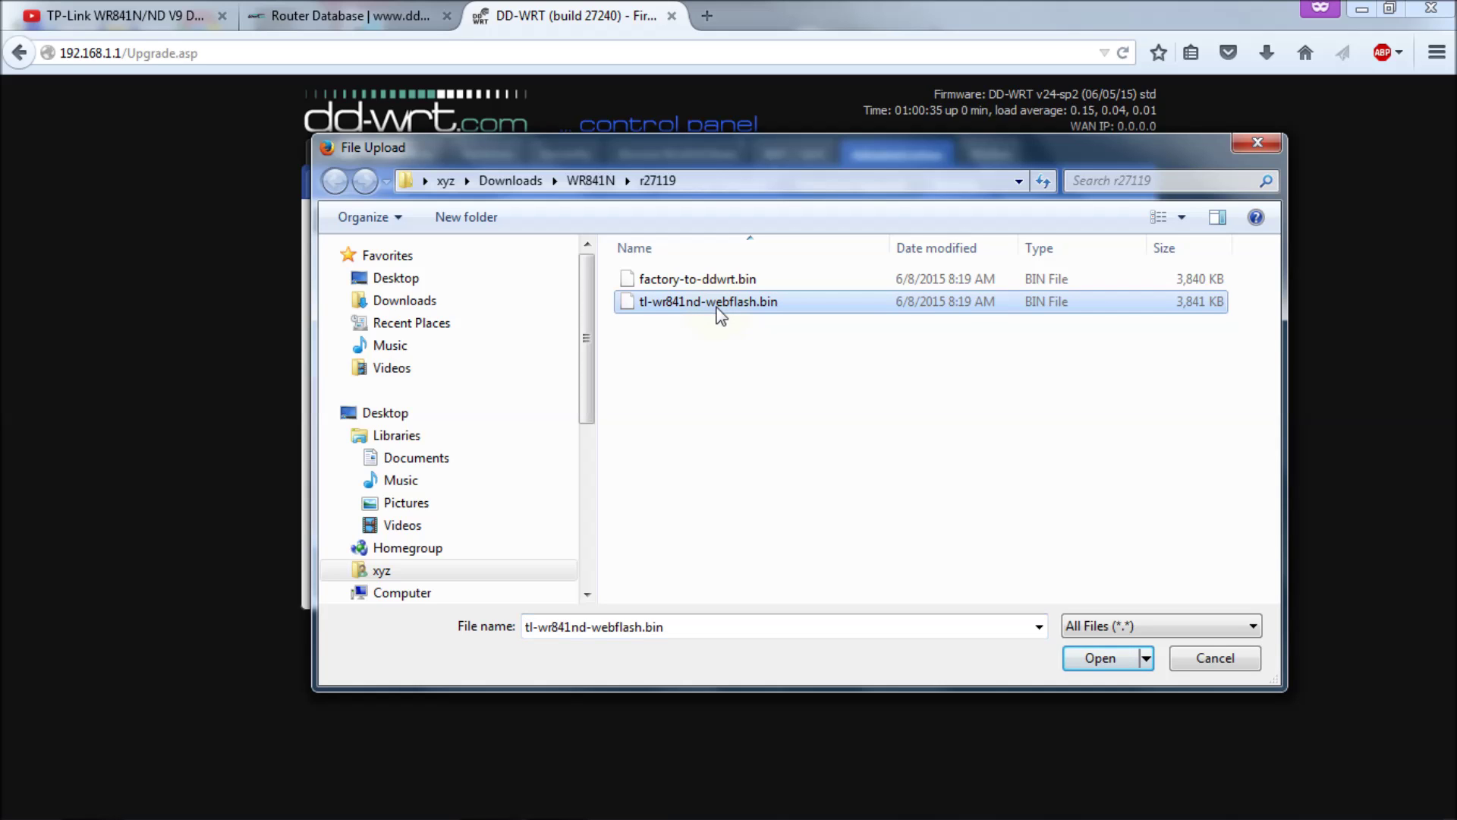
pyautogui.click(1102, 659)
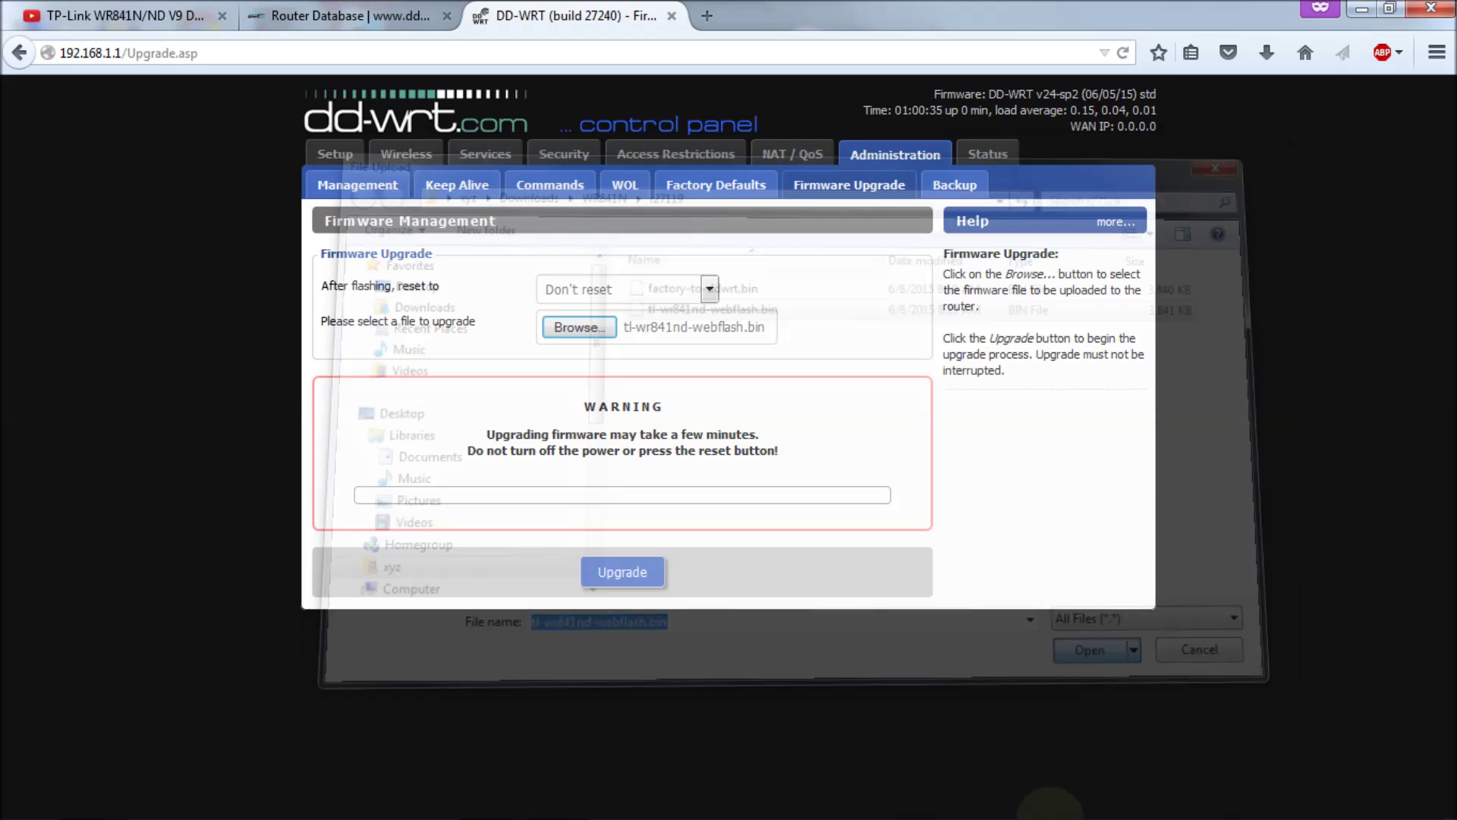
pyautogui.click(635, 573)
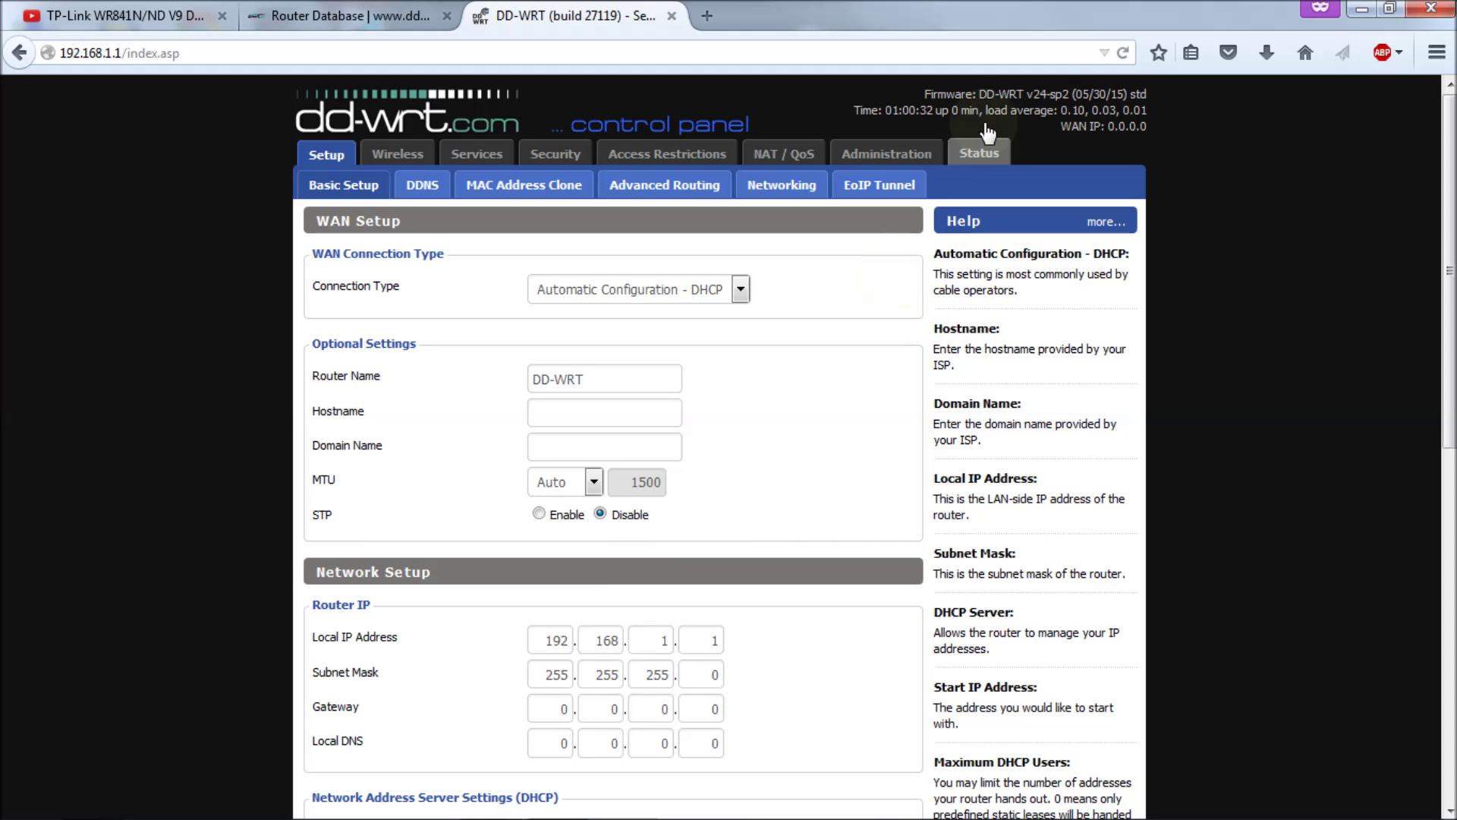
# Step: Verify in About DD-WRT that the SVN revision is 27119, then close the window
pyautogui.click(1044, 94)
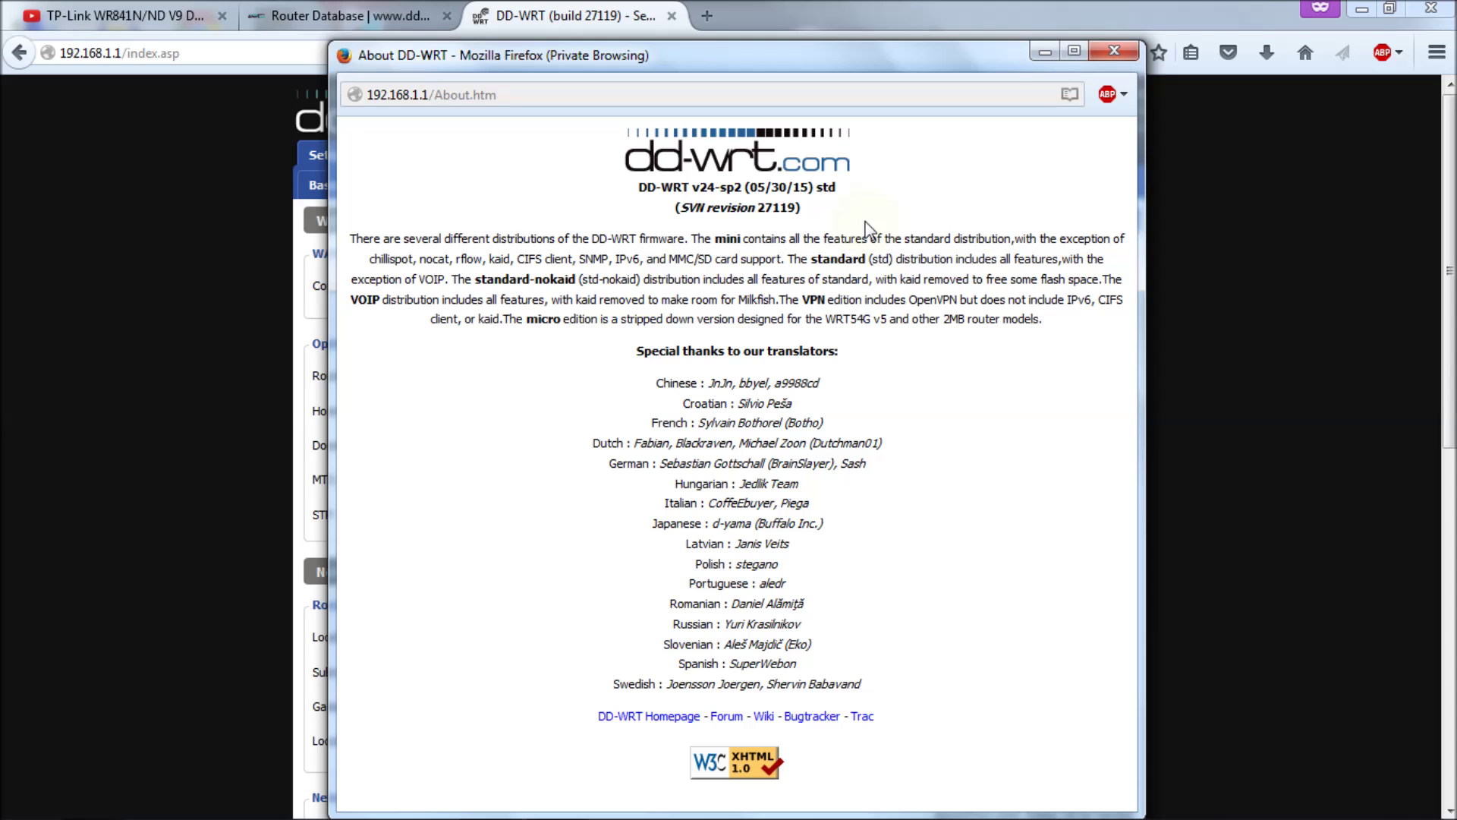
pyautogui.click(1114, 51)
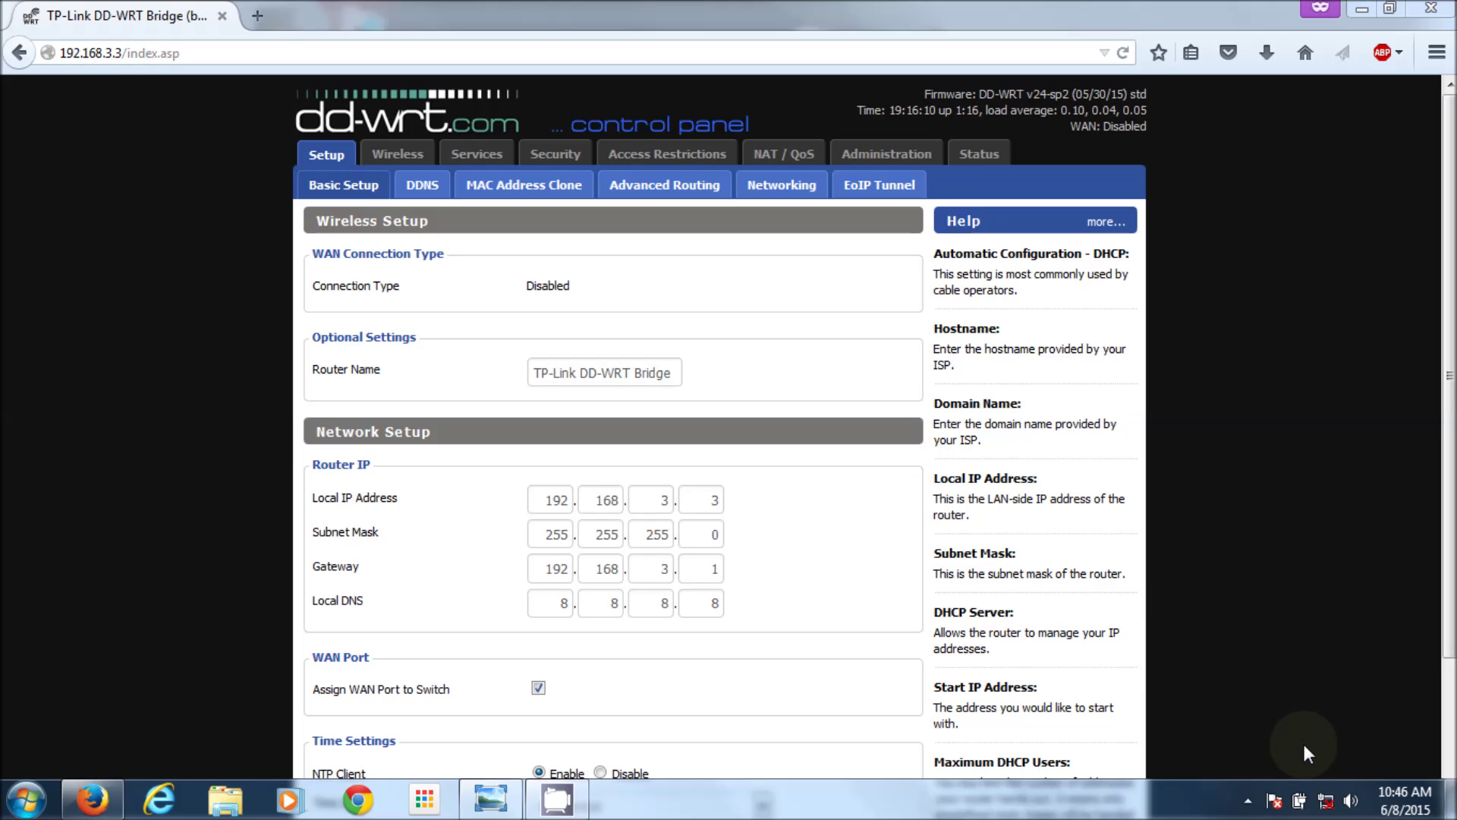
# Step: Enable Wireless Network Connection via Network and Sharing Center's adapter settings, then close Network Connections
pyautogui.moveTo(1327, 806)
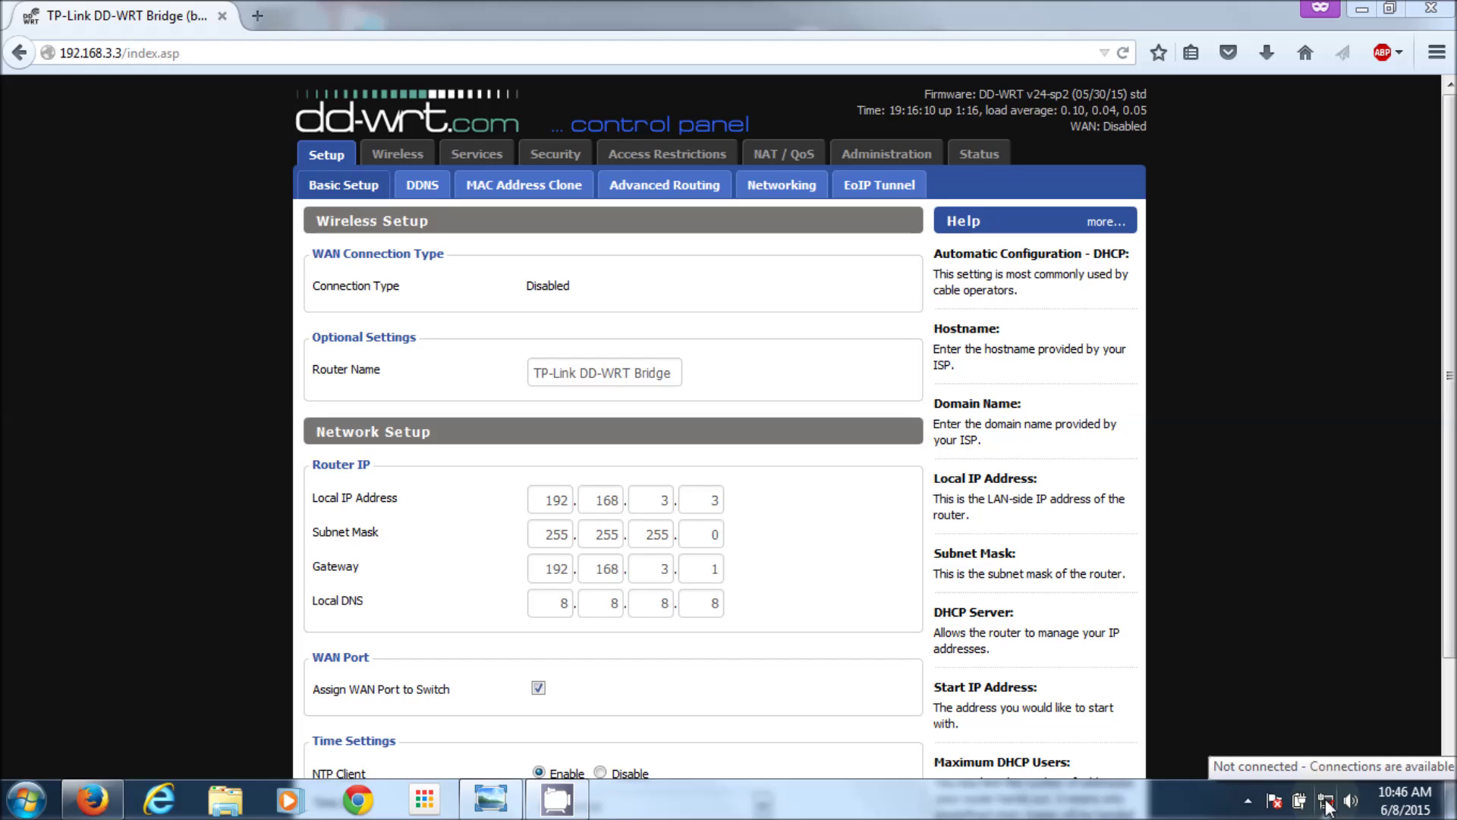
pyautogui.rightClick(1327, 807)
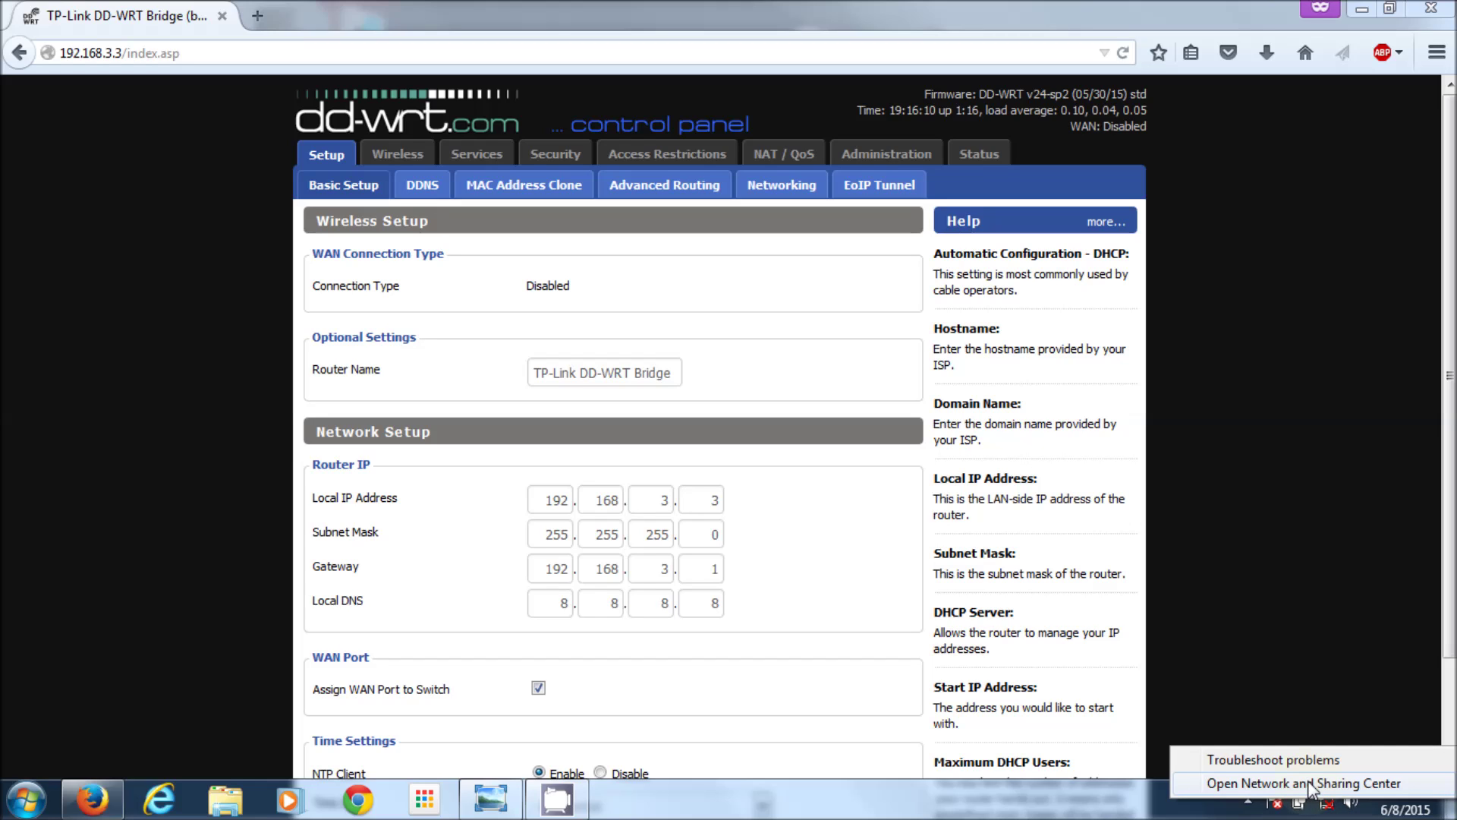
pyautogui.click(1311, 784)
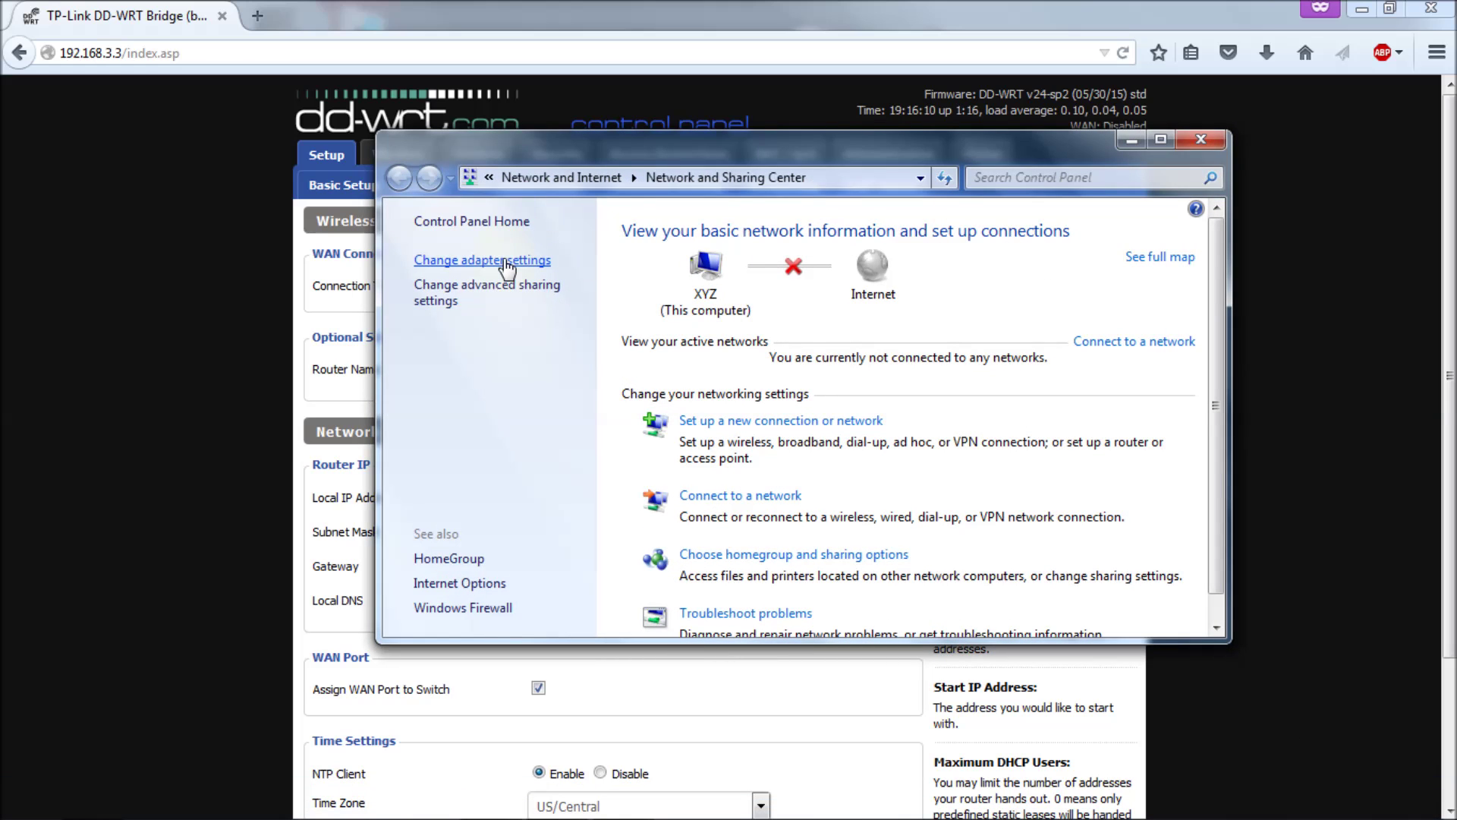
pyautogui.click(505, 261)
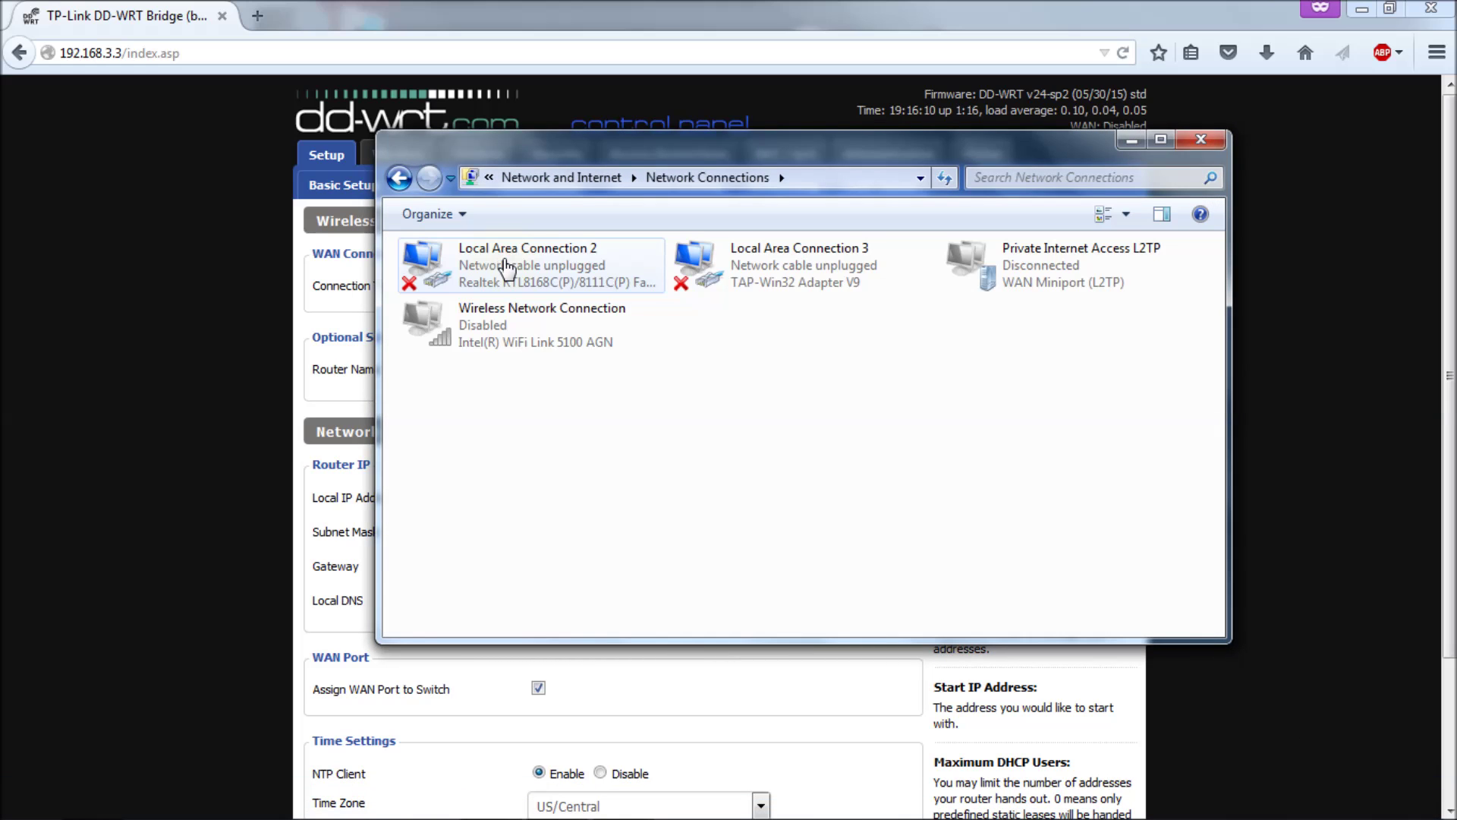
pyautogui.rightClick(508, 324)
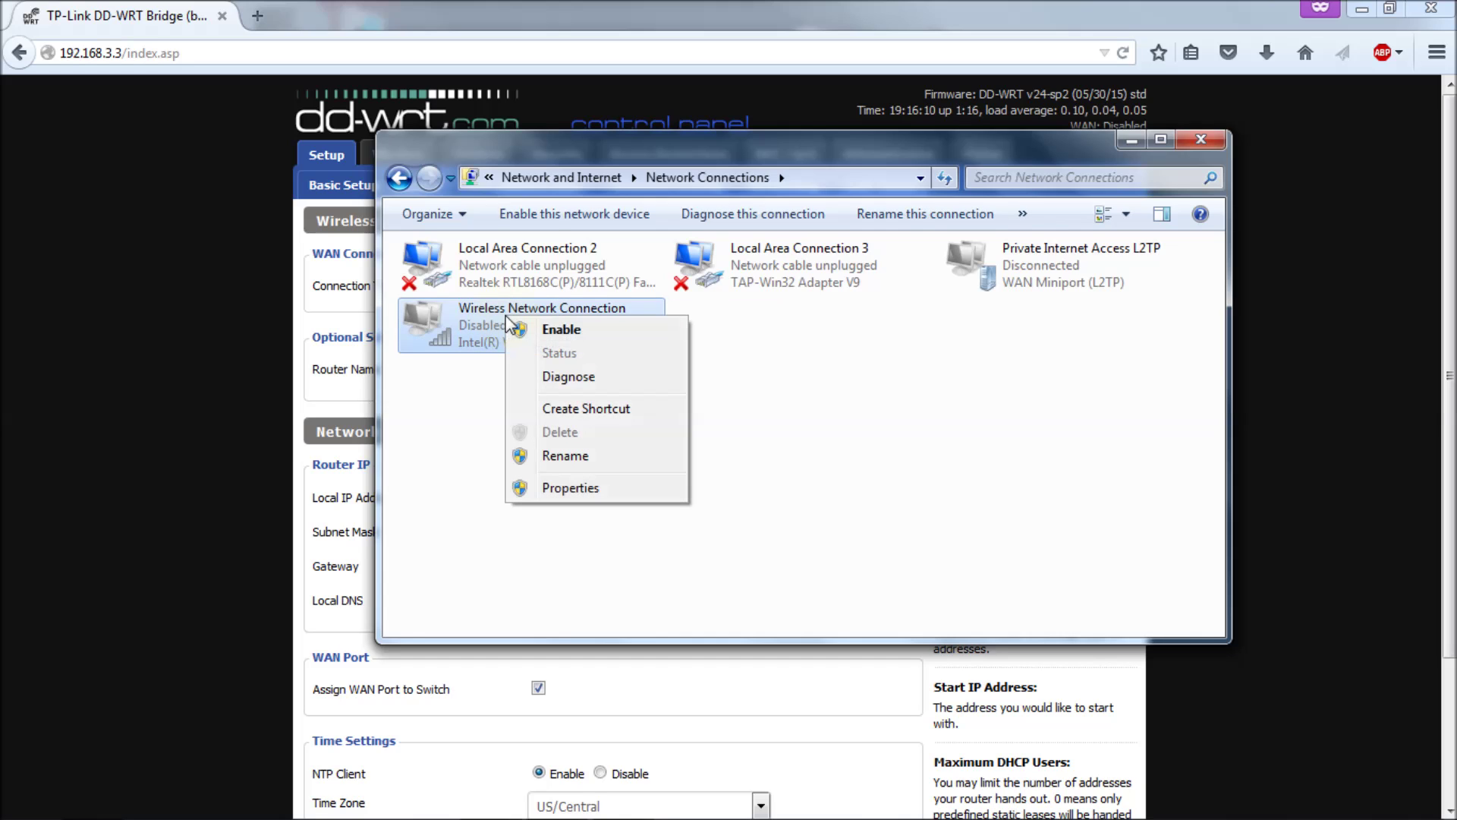
pyautogui.click(572, 334)
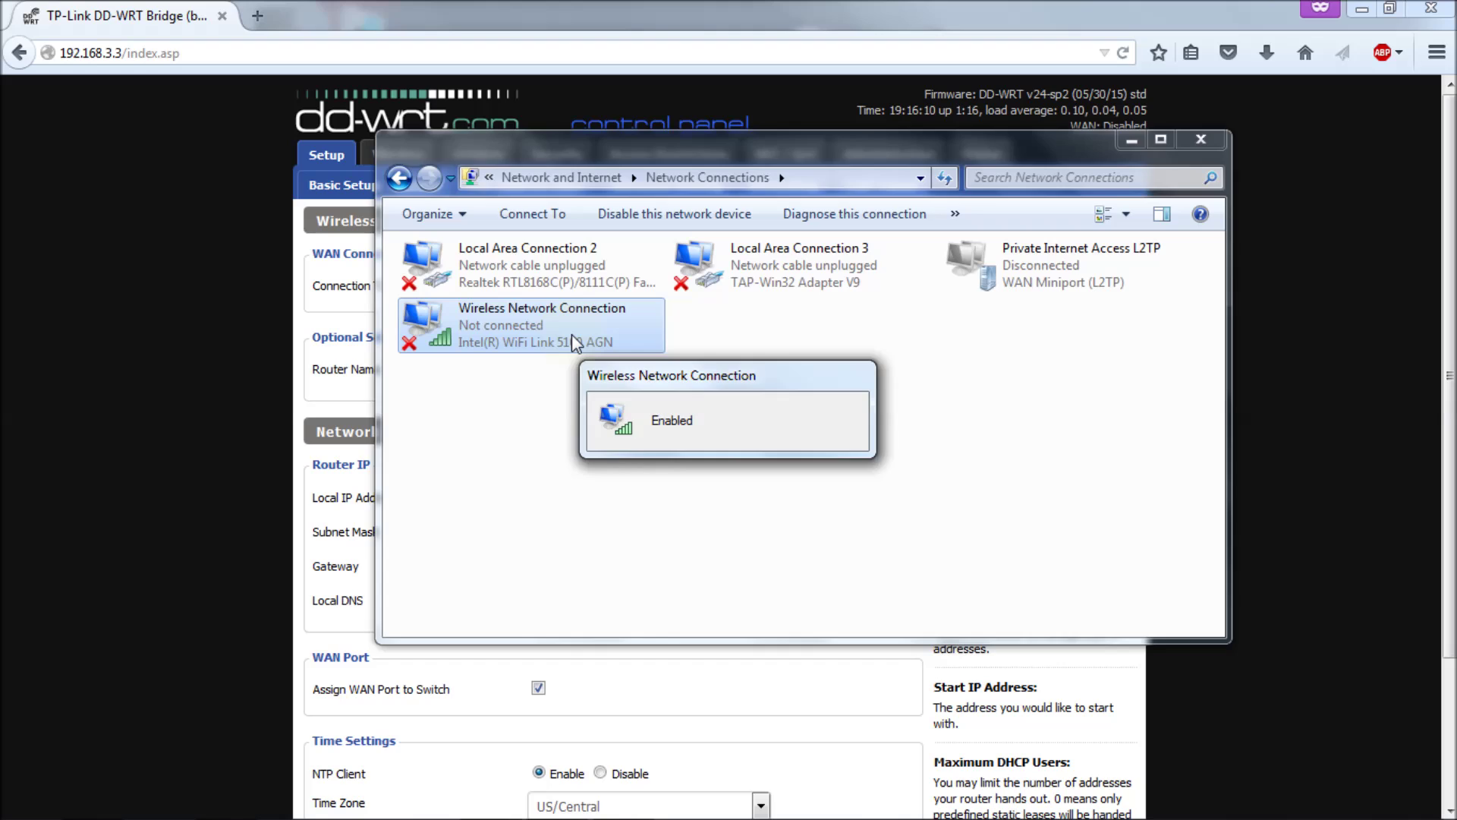
pyautogui.click(1201, 139)
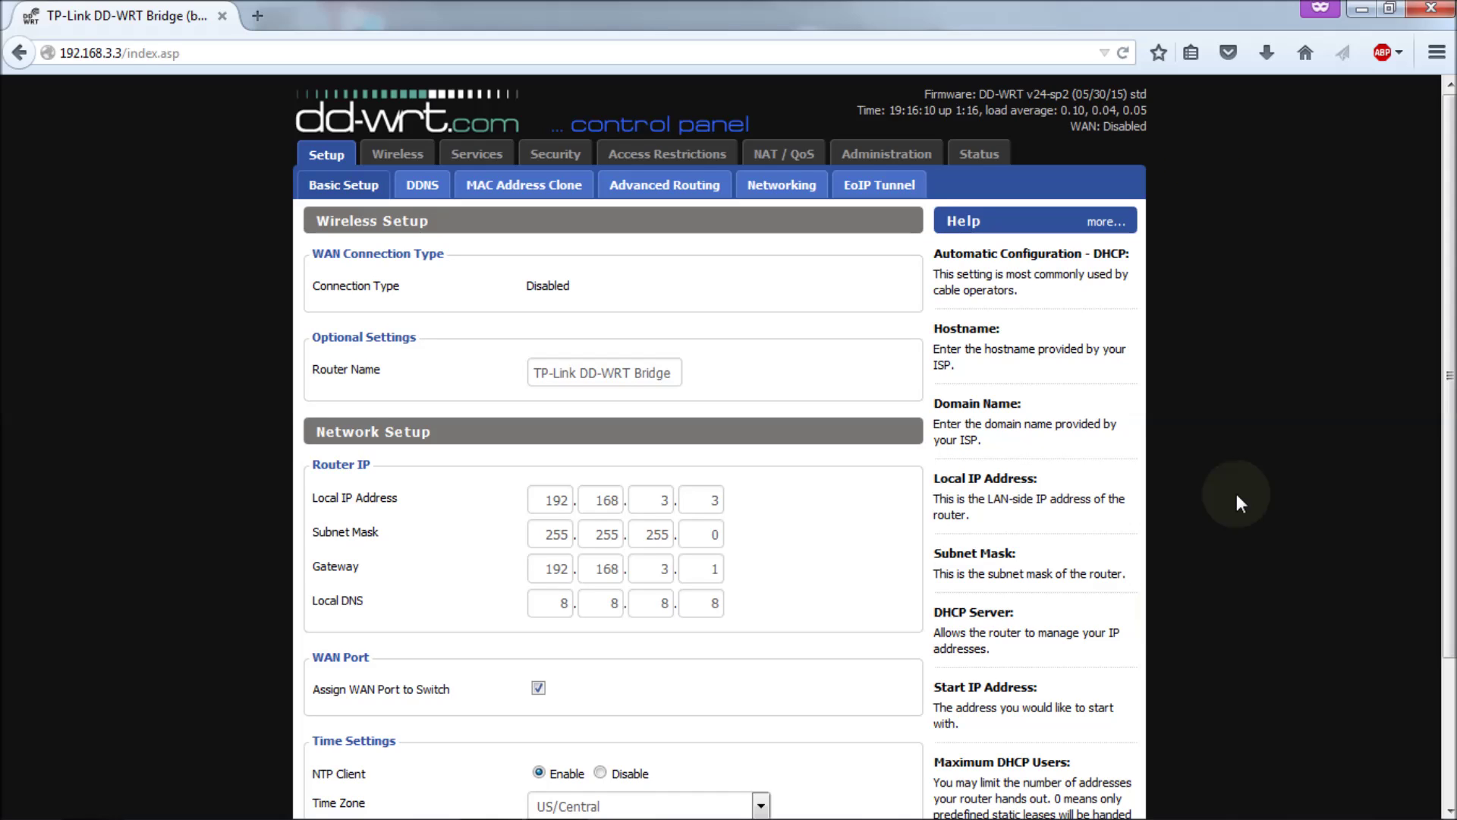